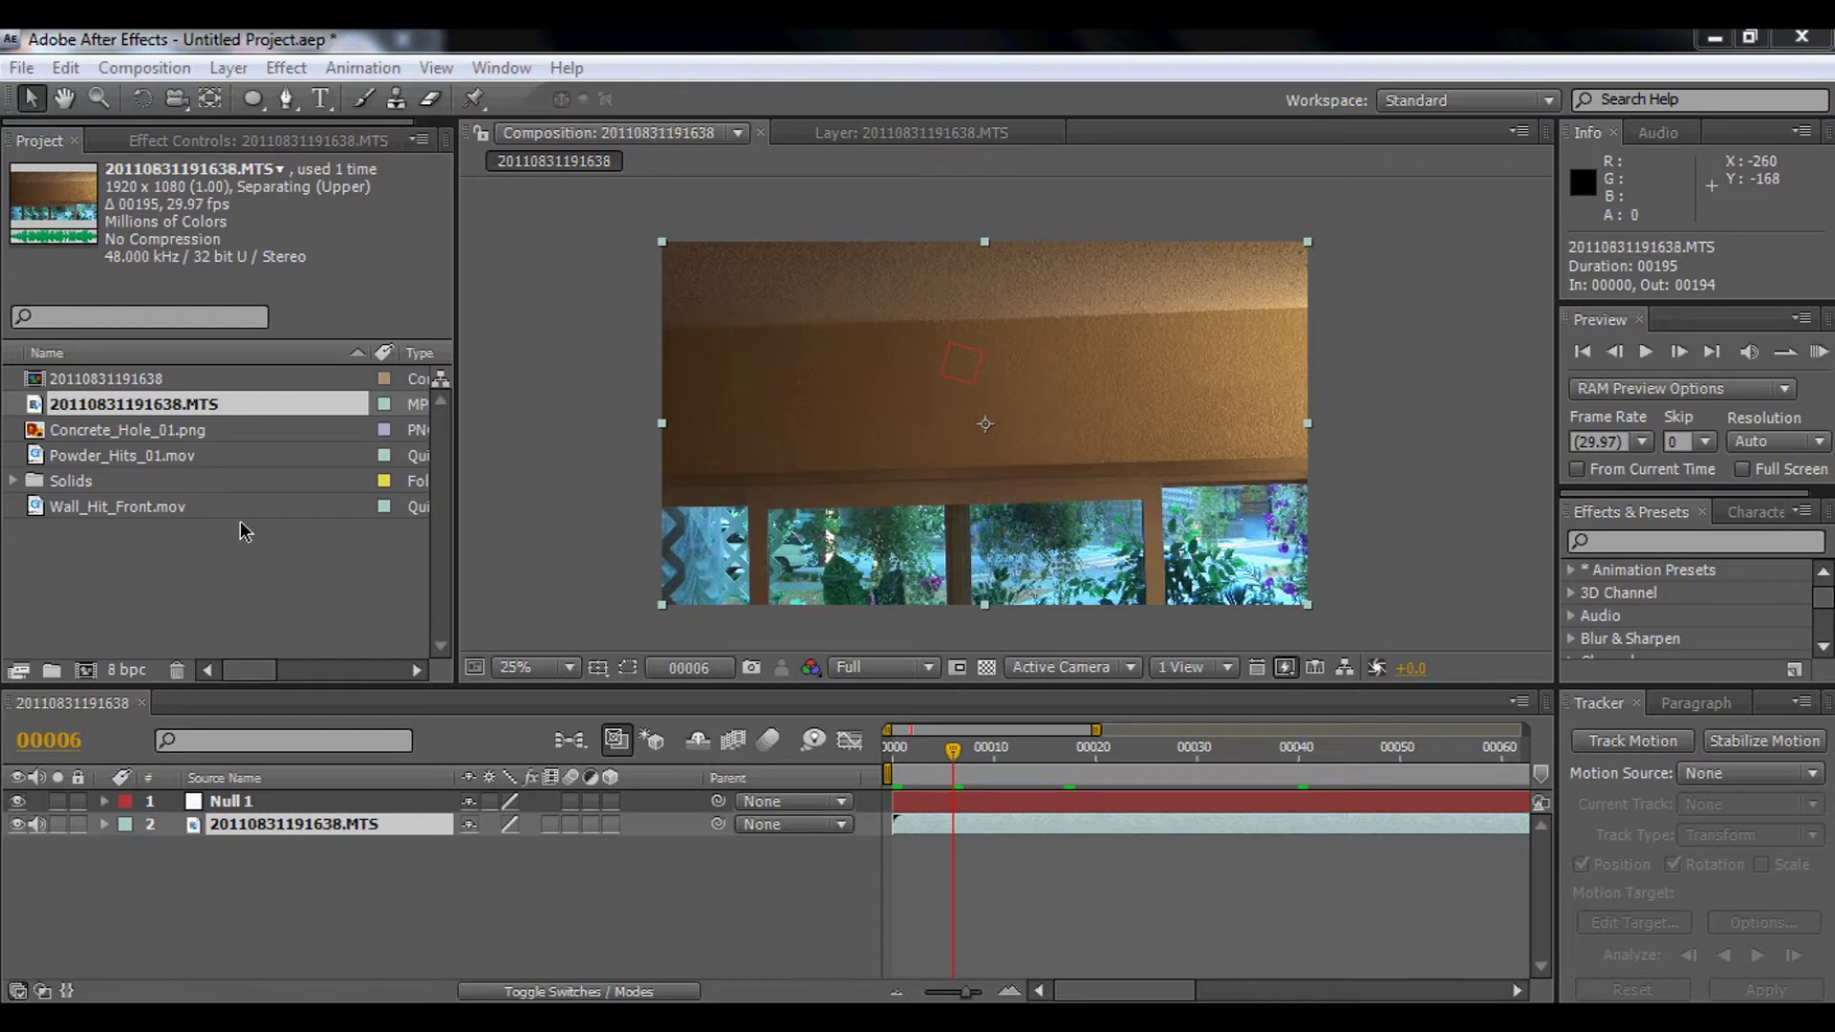
# Step: Select the Null 1 and wall footage layers, then inspect each project asset's details
pyautogui.click(244, 803)
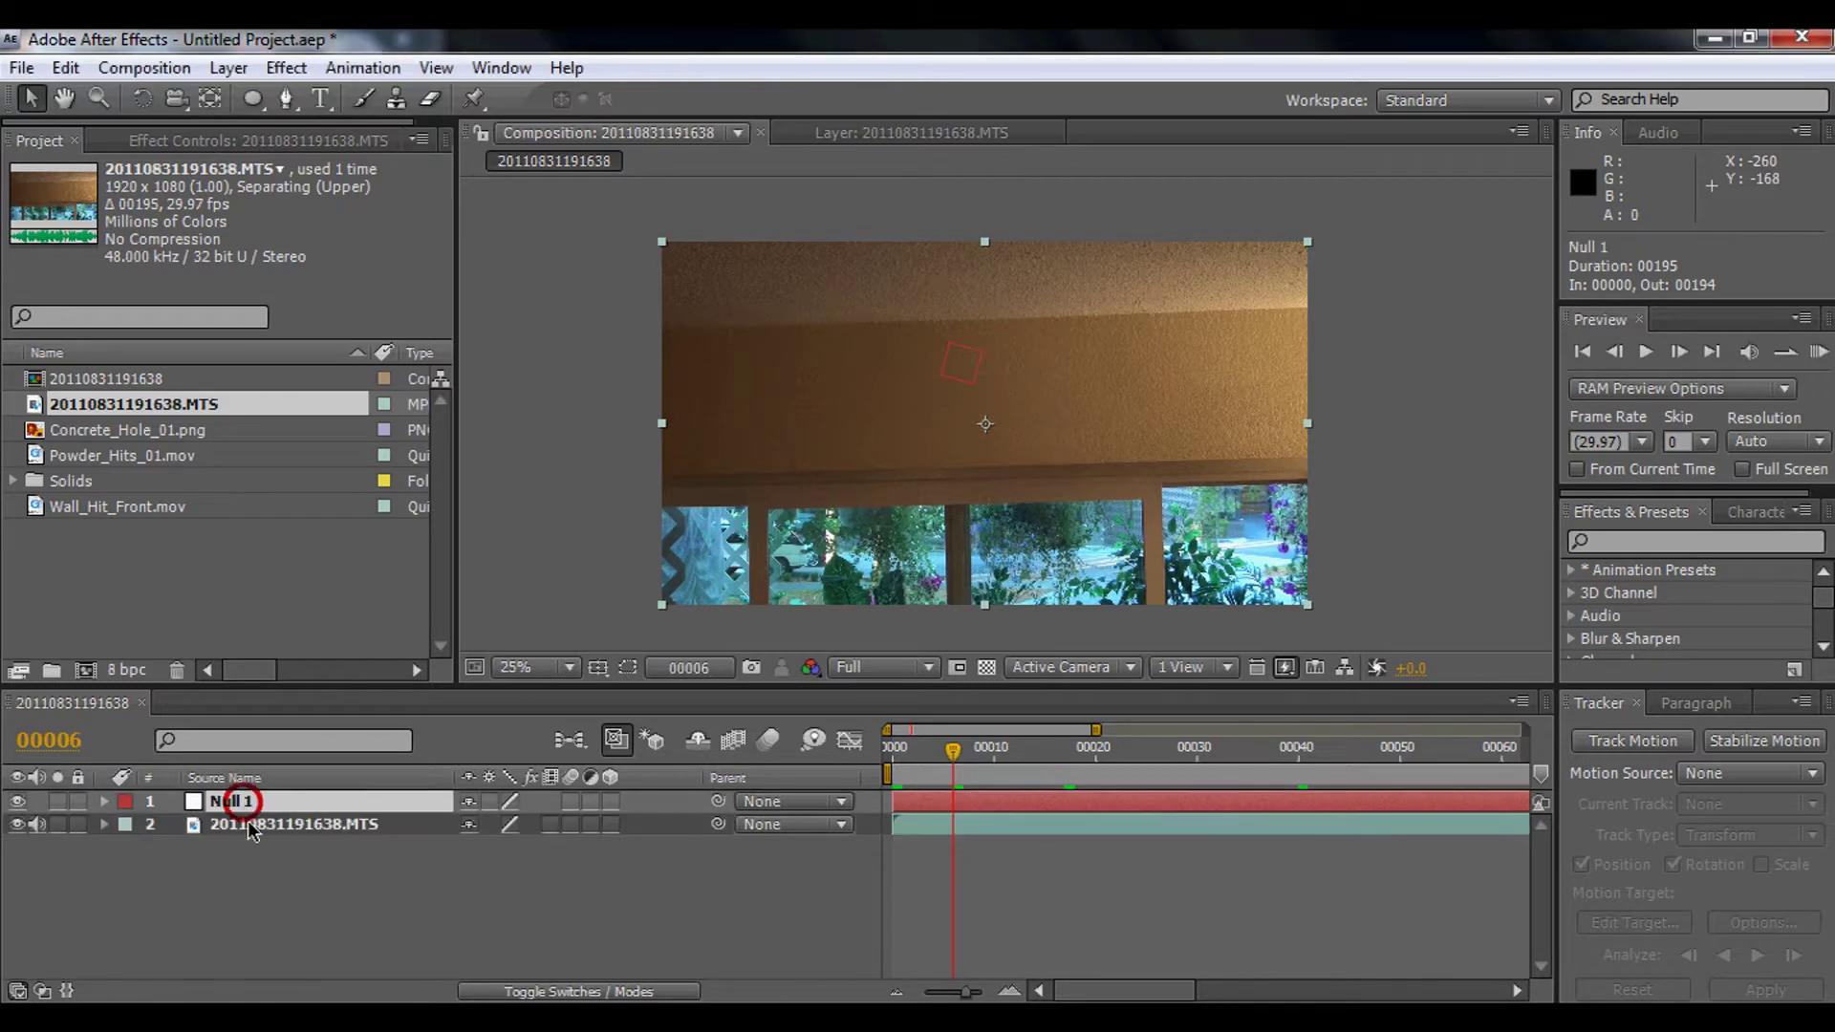
pyautogui.click(248, 825)
pyautogui.click(341, 853)
pyautogui.click(127, 541)
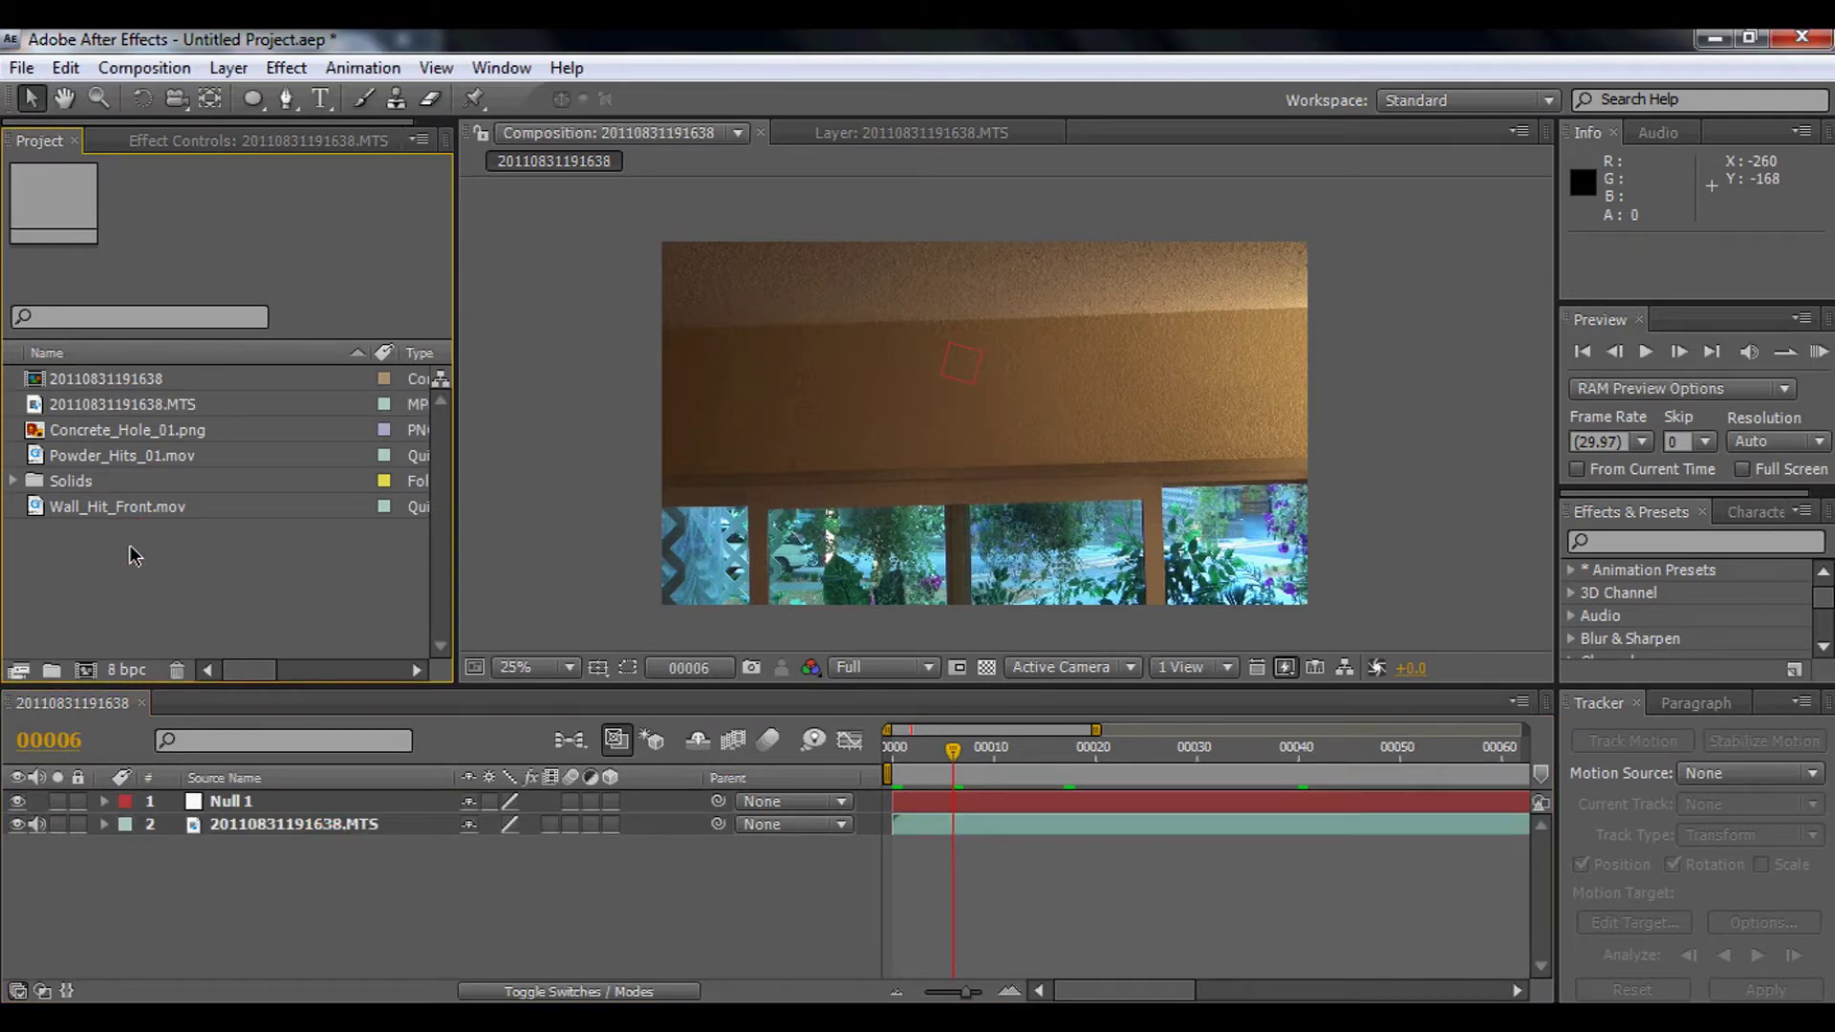
pyautogui.click(91, 438)
pyautogui.click(95, 457)
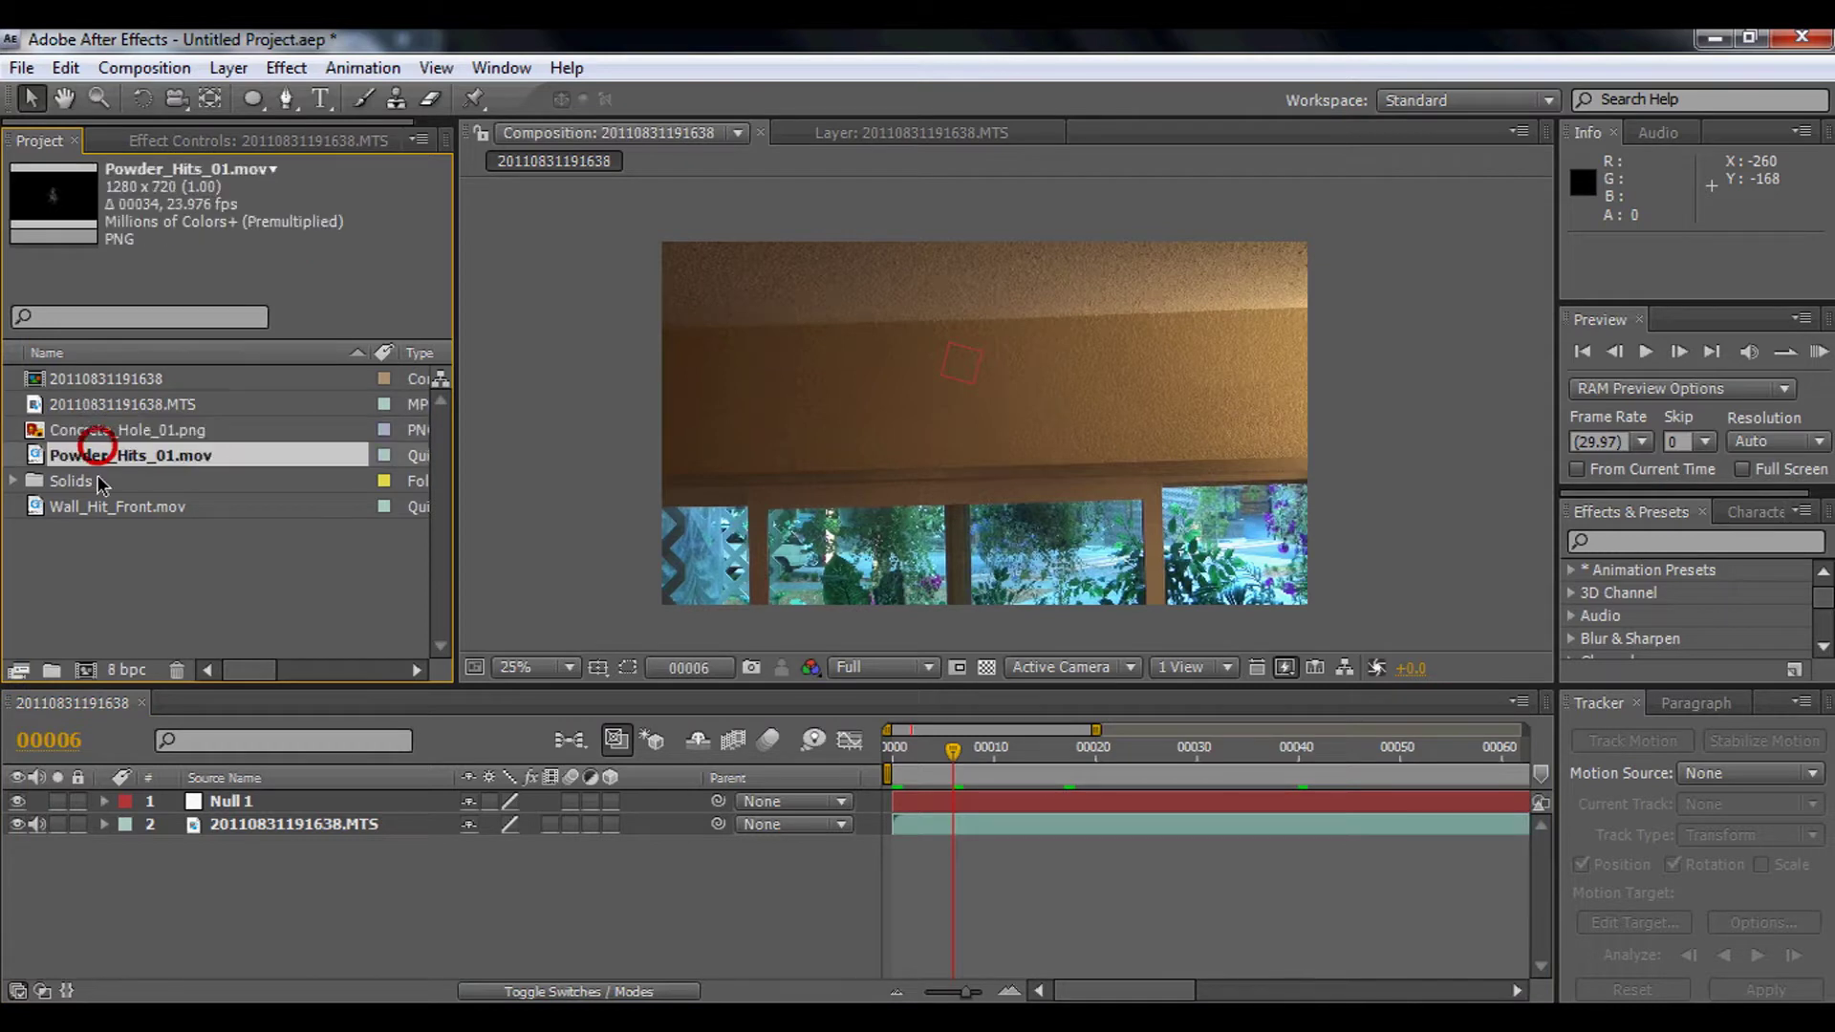
pyautogui.click(99, 512)
pyautogui.click(88, 409)
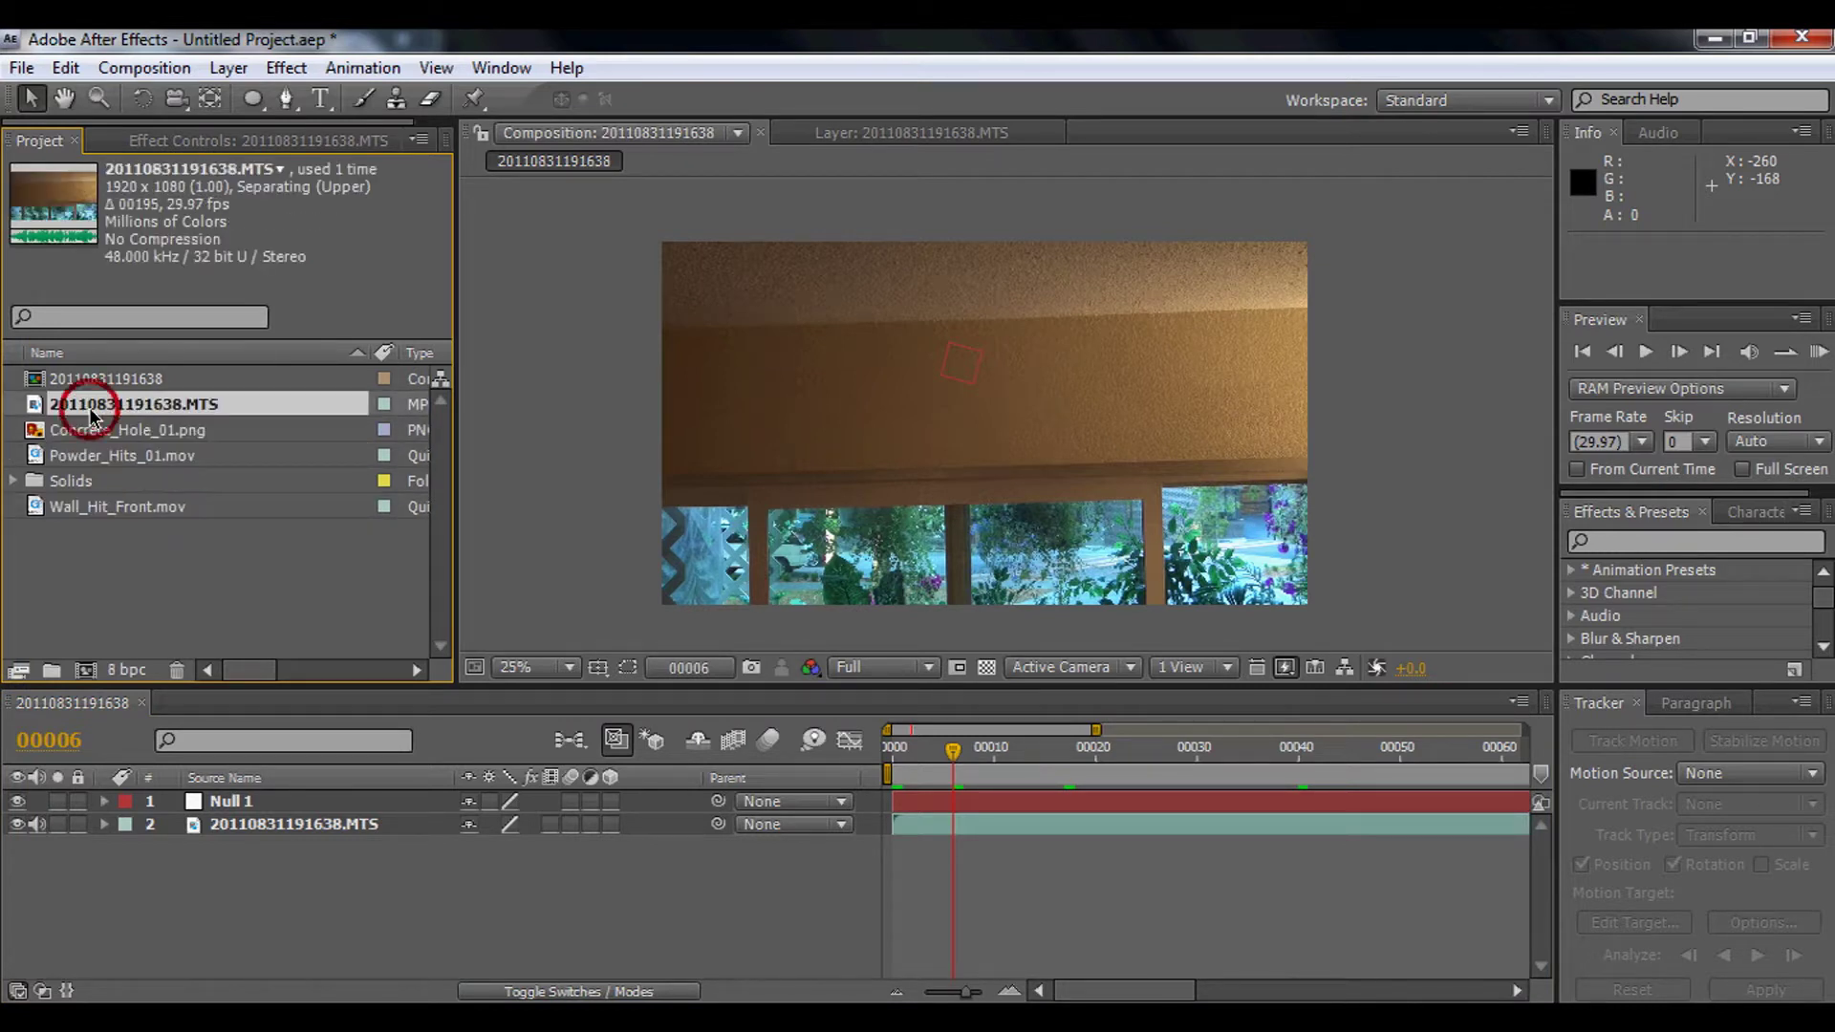
# Step: Review the wall track by jumping to frames 30, 34, 25 and 45, then return to frame 0
pyautogui.moveTo(953, 758); pyautogui.dragTo(1018, 761)
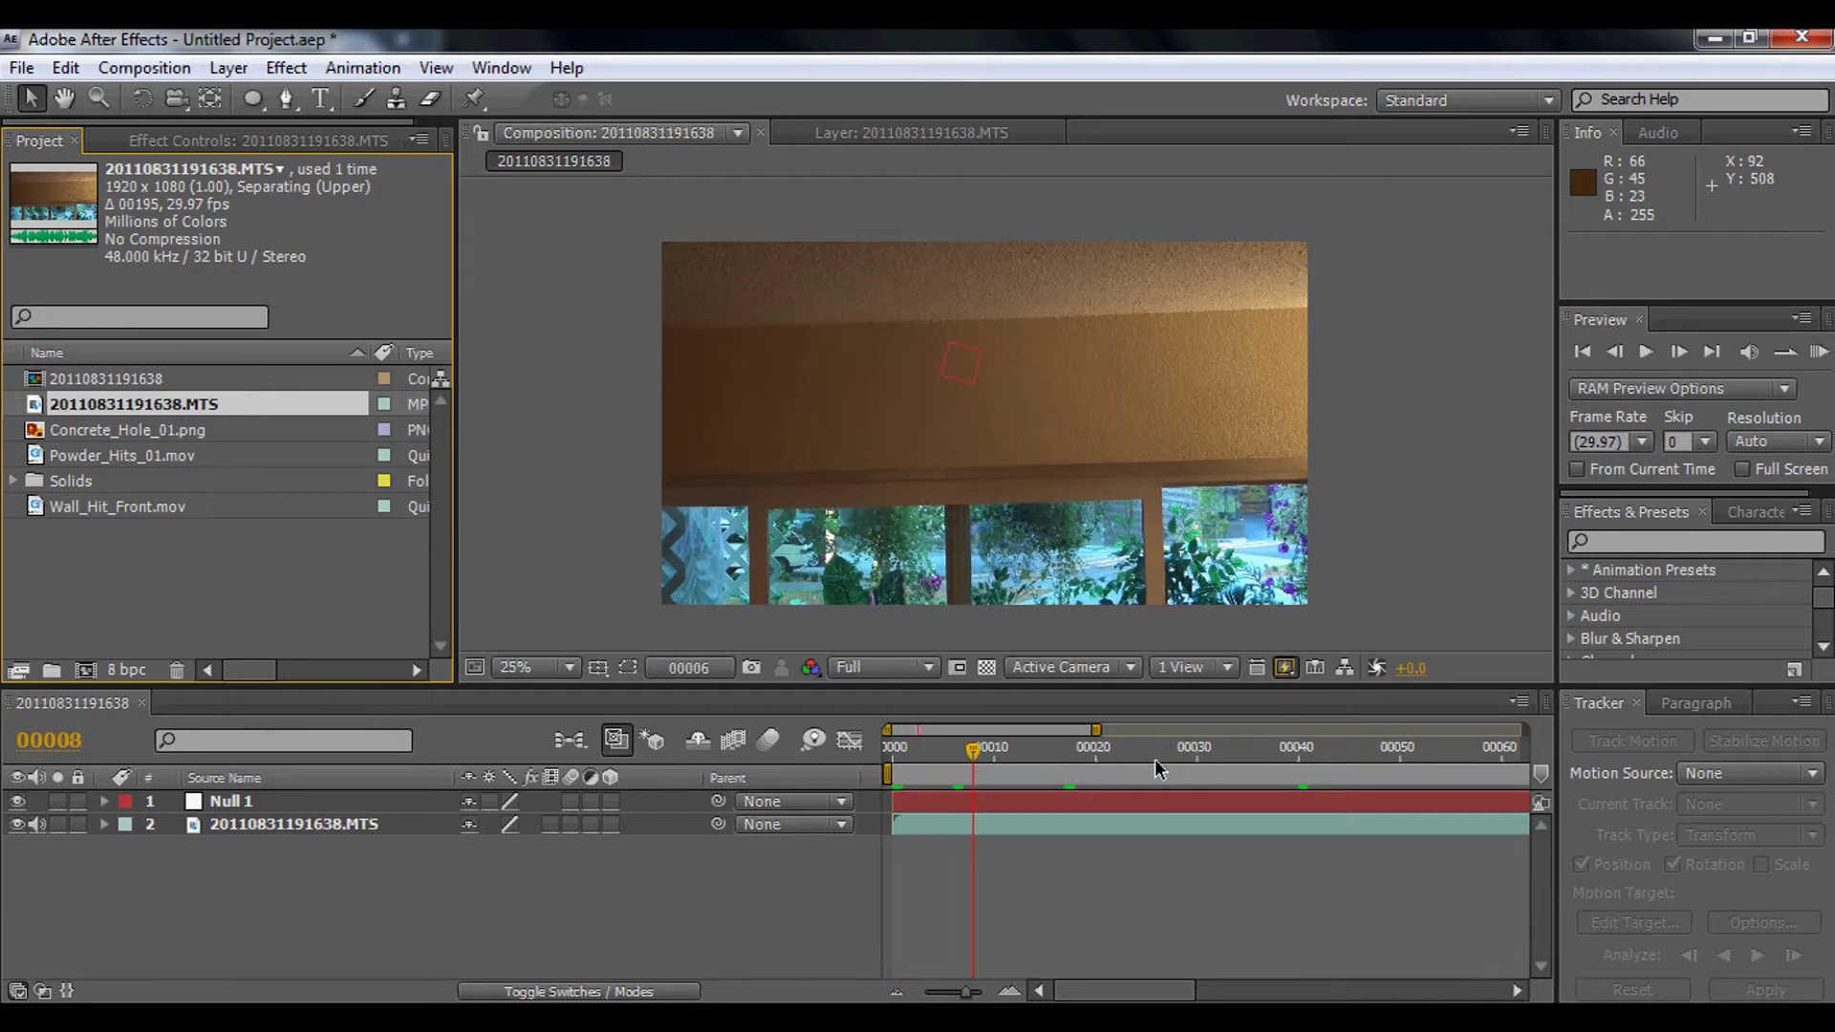
pyautogui.click(1196, 758)
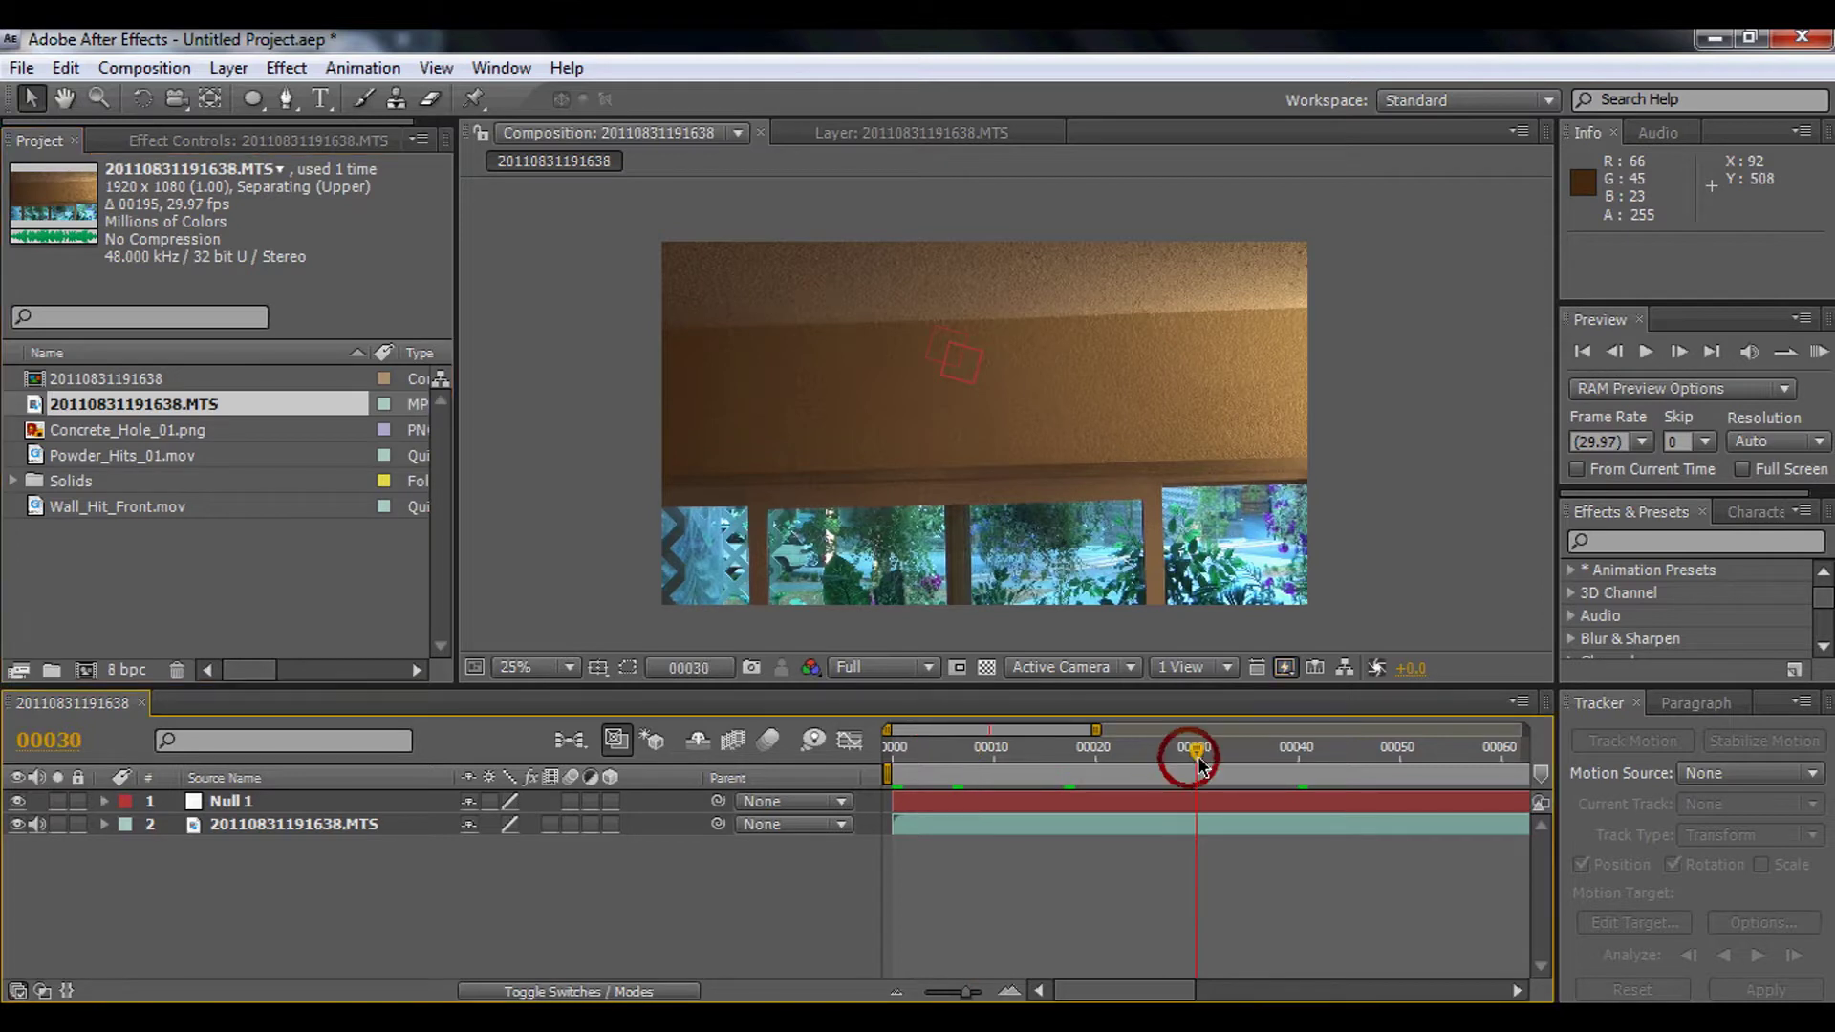
pyautogui.click(1237, 755)
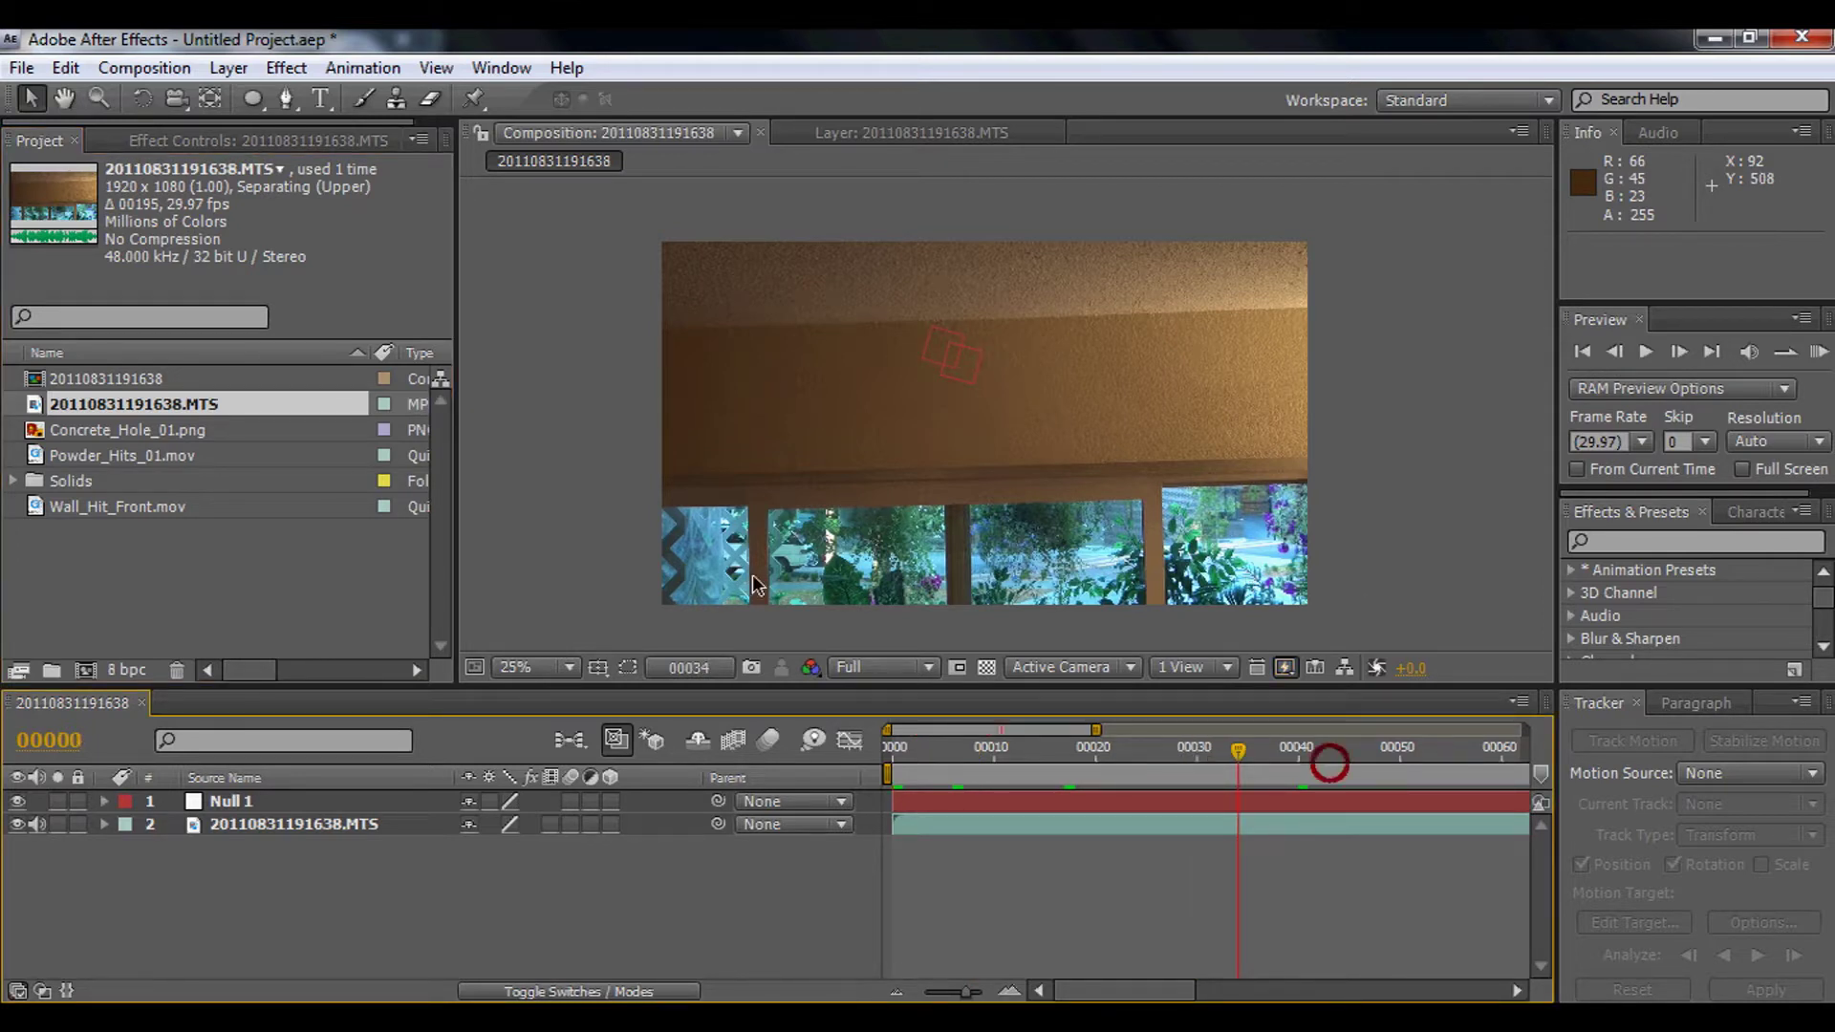
pyautogui.press('Home')
pyautogui.click(1144, 765)
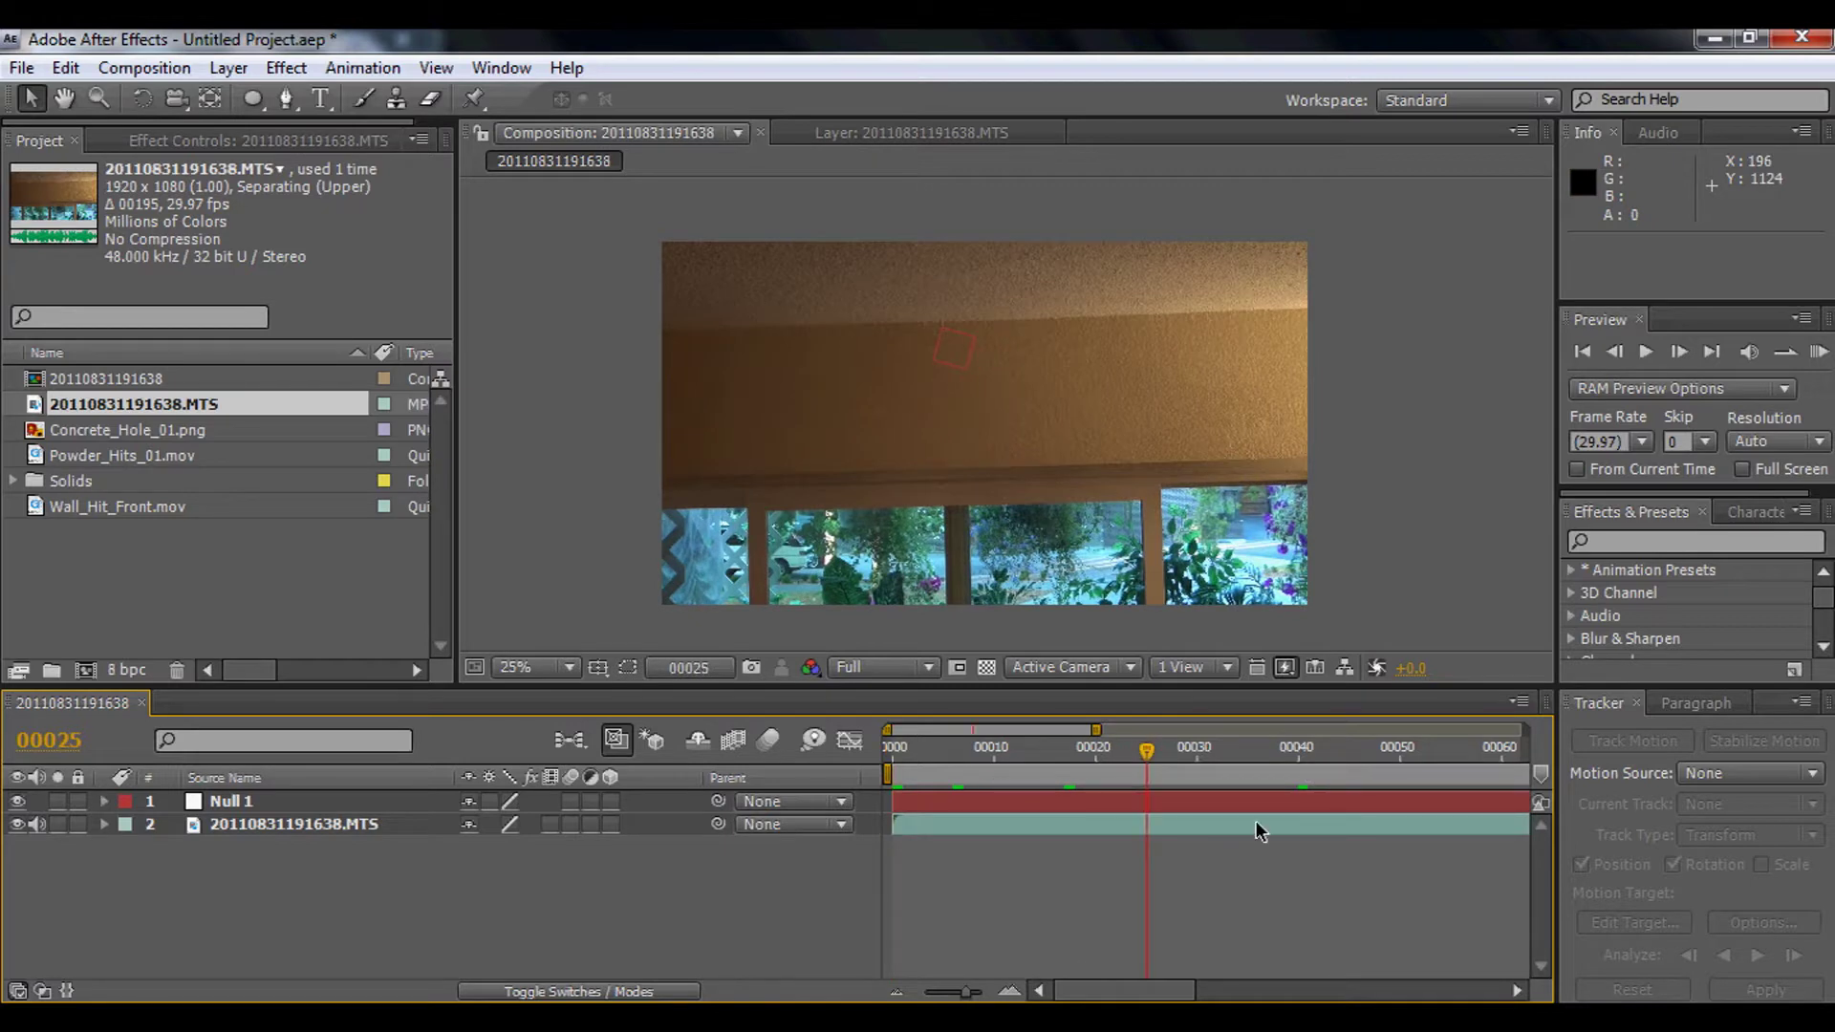
pyautogui.click(1342, 764)
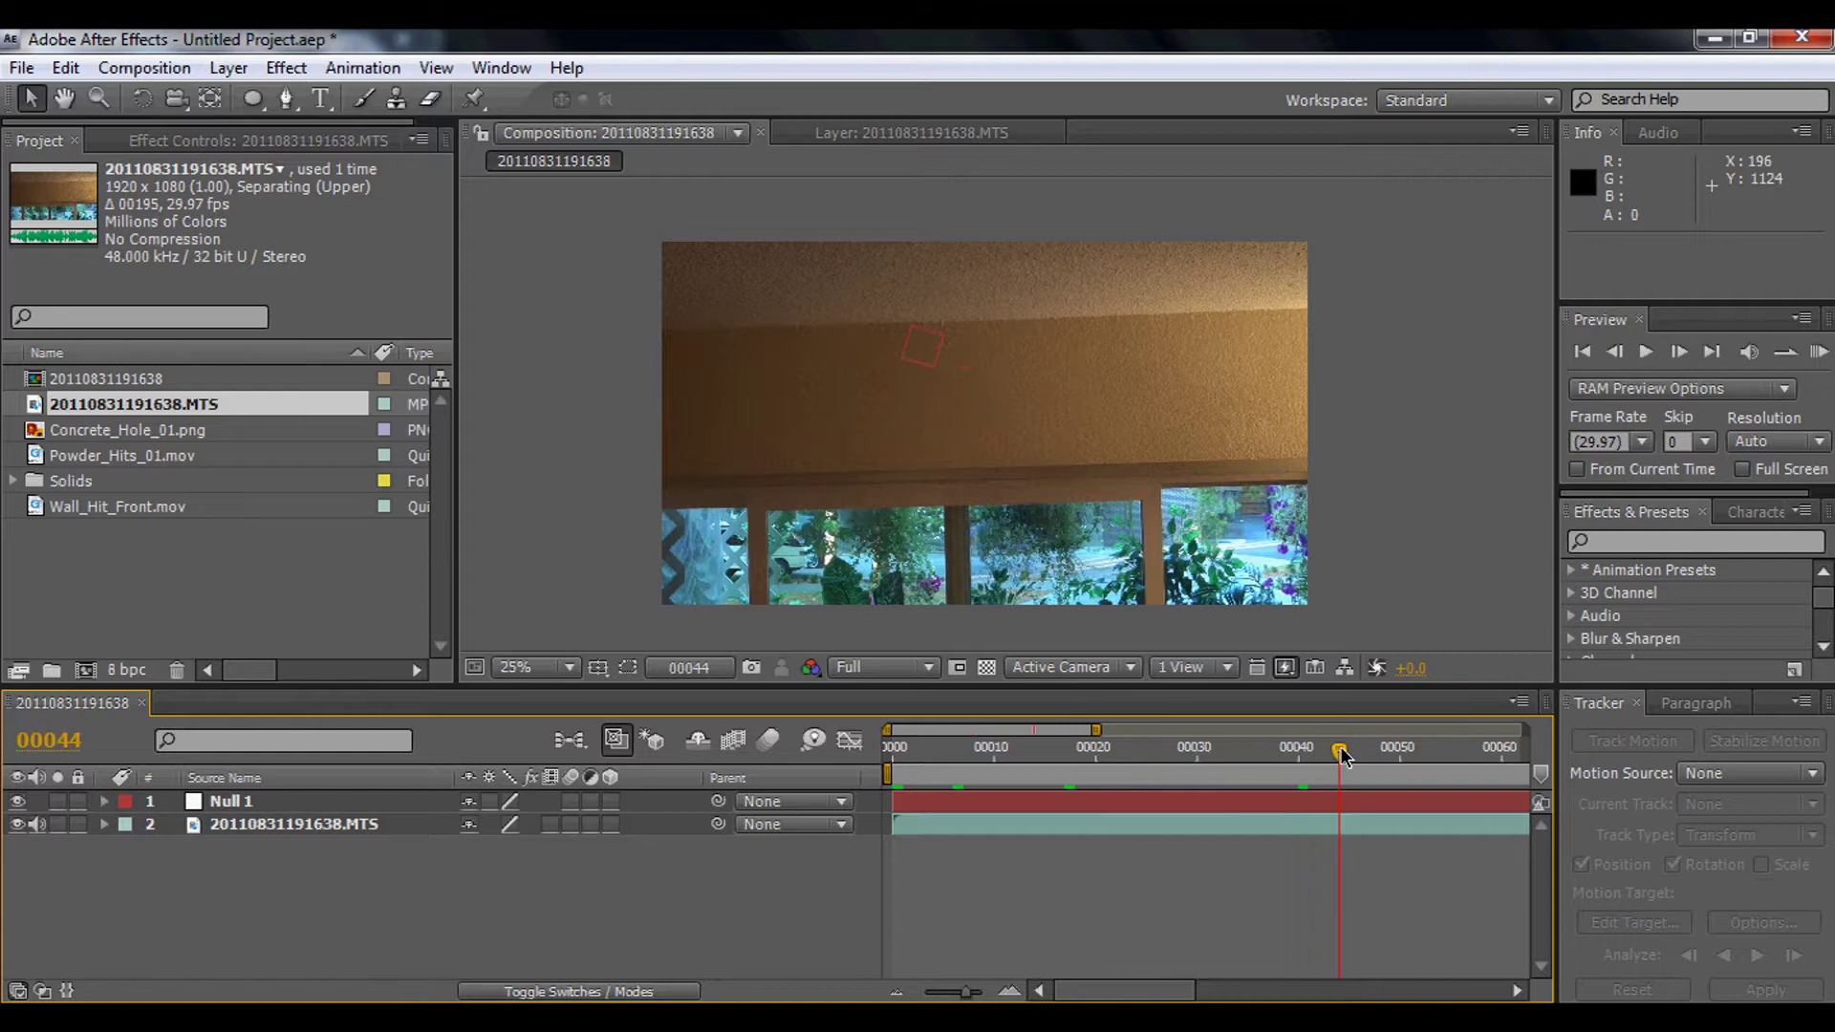
pyautogui.moveTo(1367, 755); pyautogui.dragTo(996, 784)
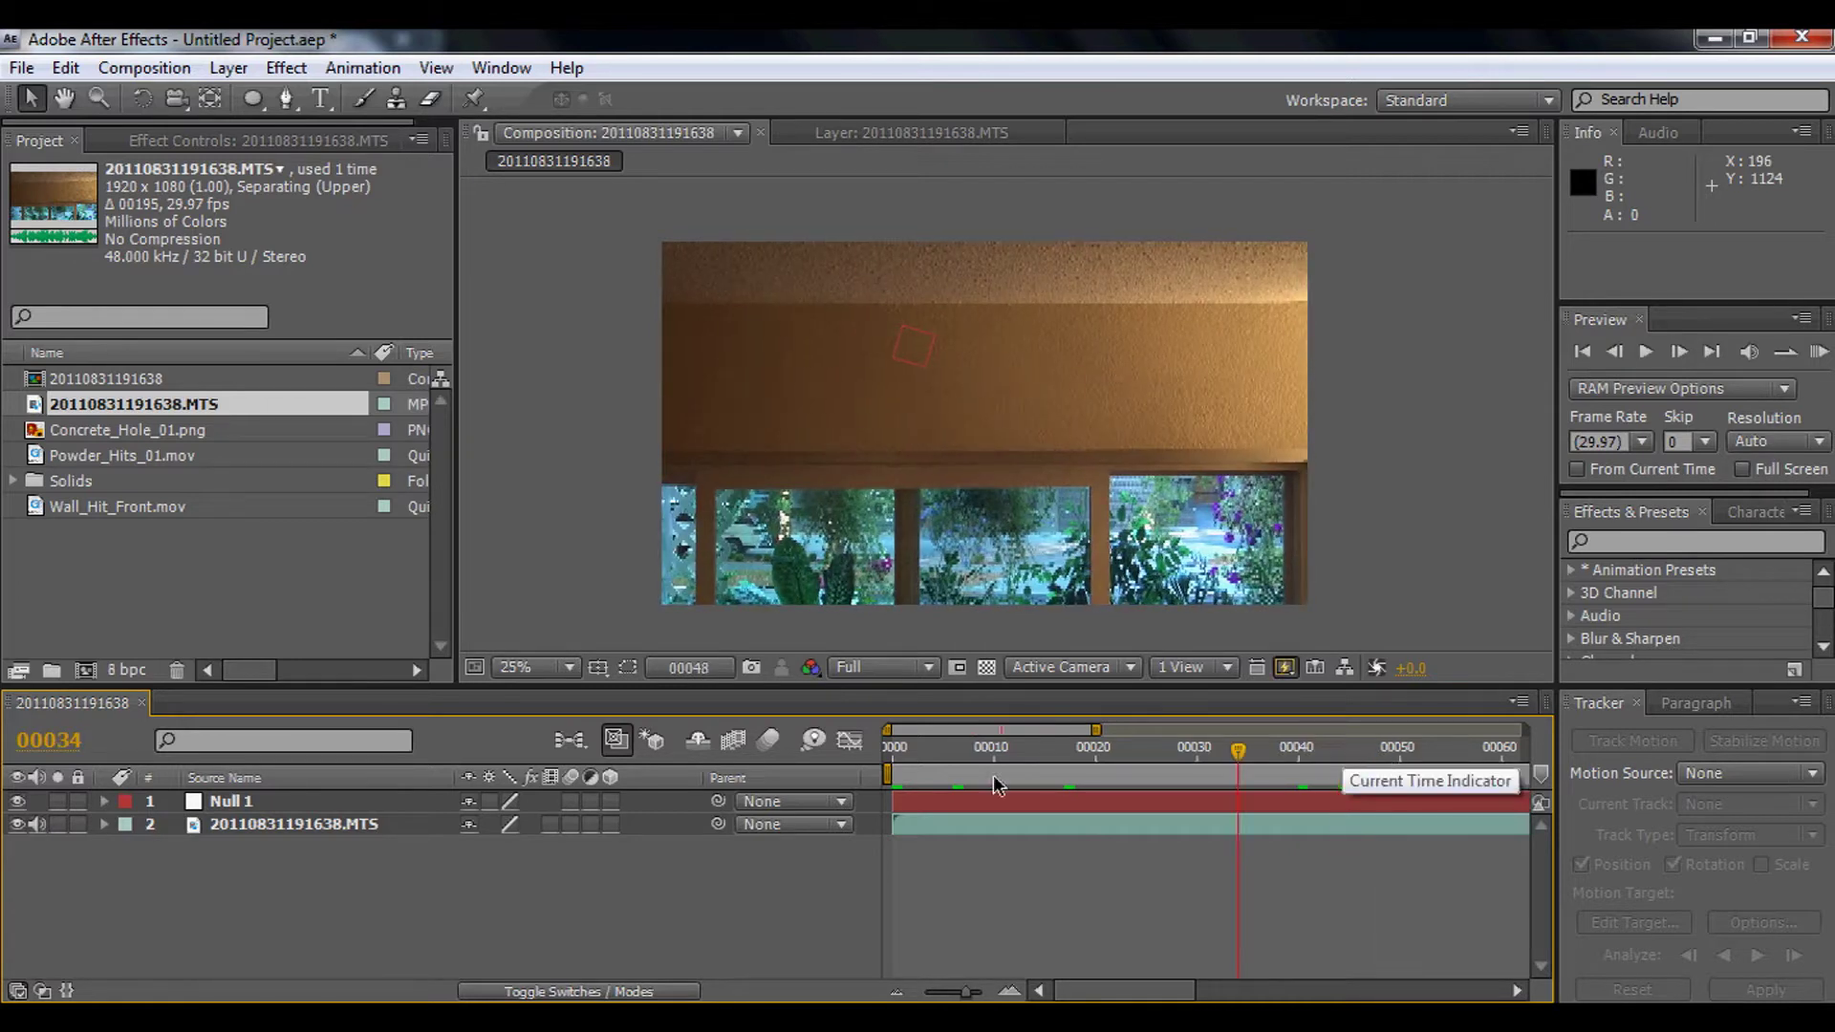
pyautogui.moveTo(764, 801); pyautogui.dragTo(686, 795)
pyautogui.click(312, 852)
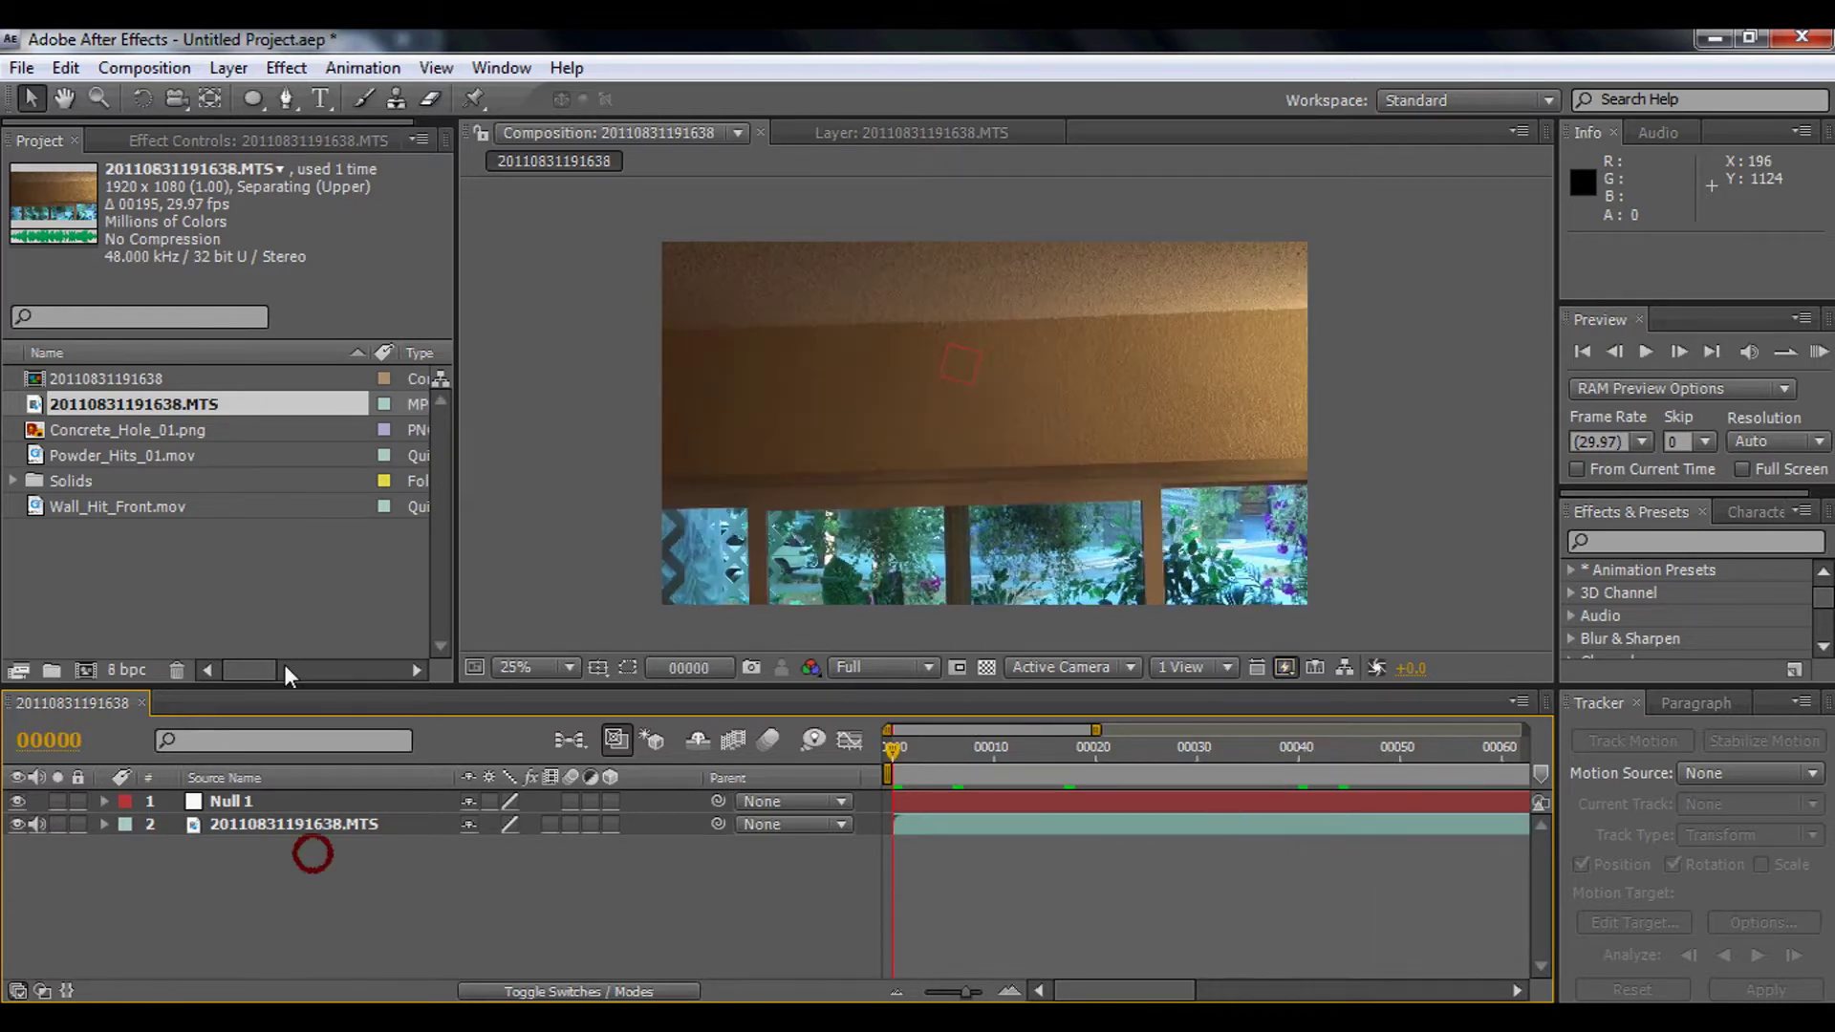
# Step: Add Wall_Hit_Front.mov above Null 1, move it onto the tracked spot, and parent it to Null 1
pyautogui.click(108, 507)
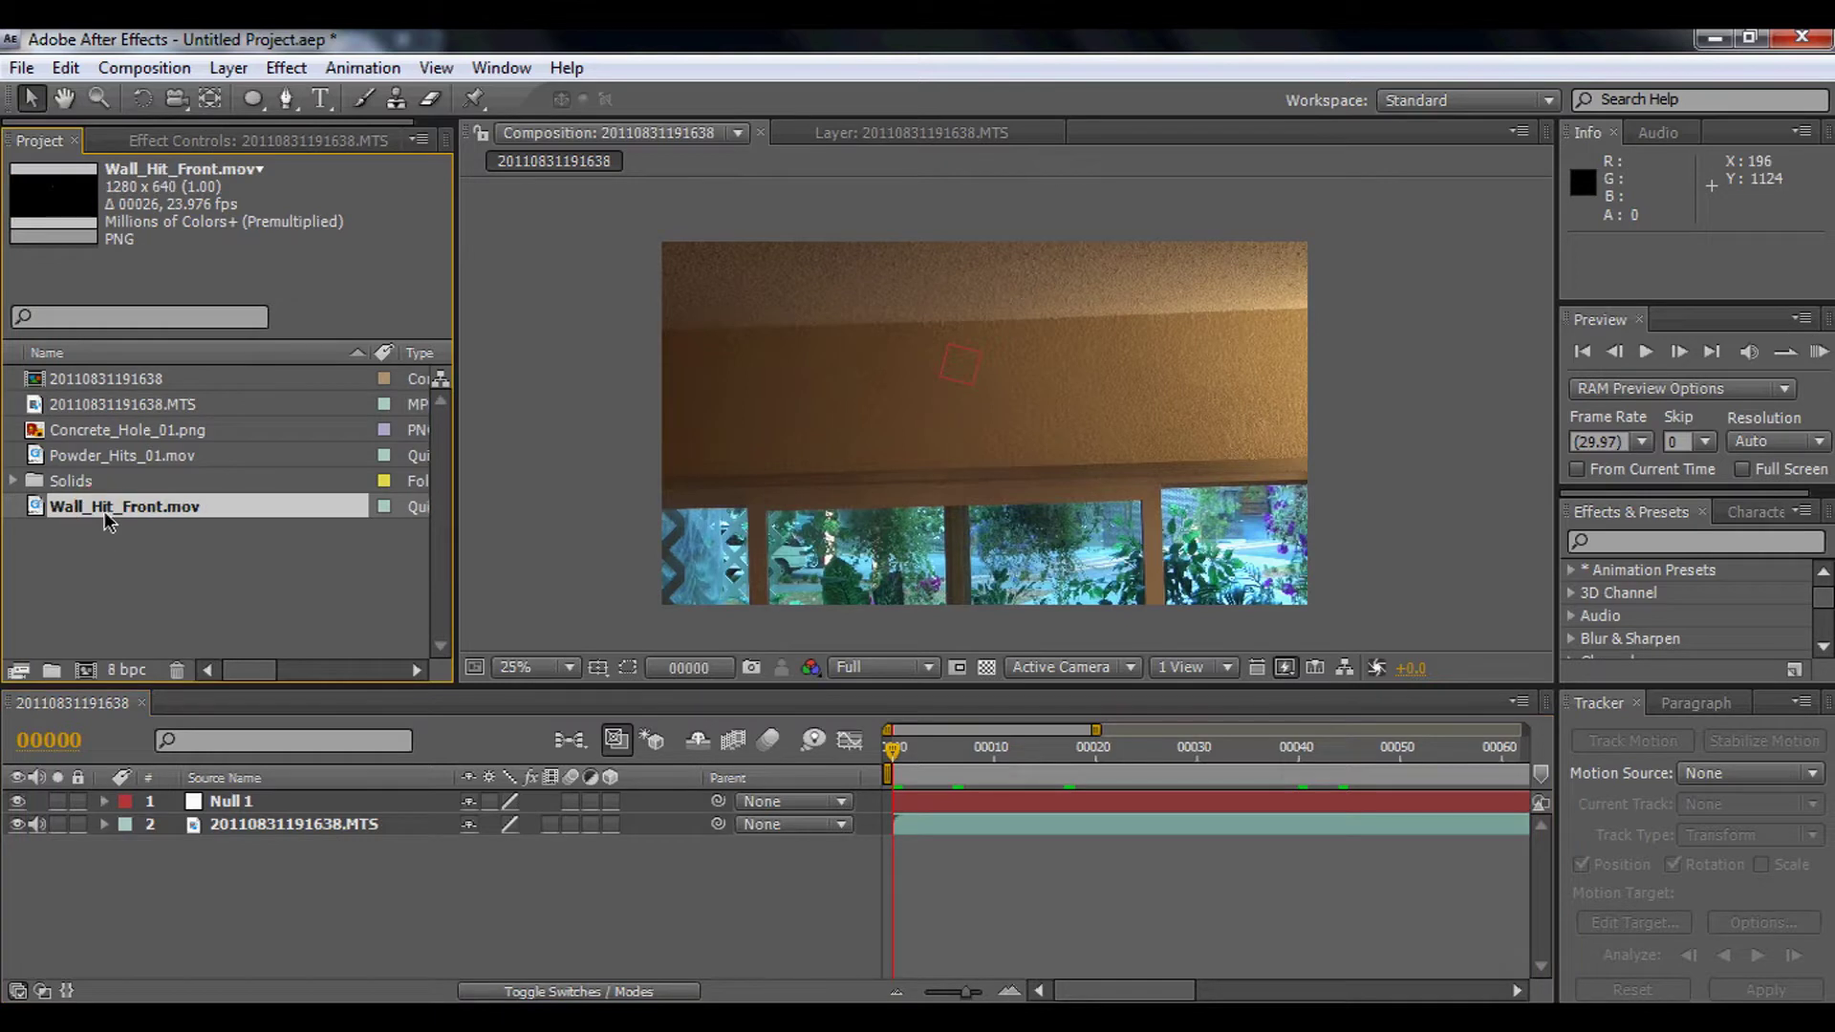
pyautogui.moveTo(98, 514); pyautogui.dragTo(354, 791)
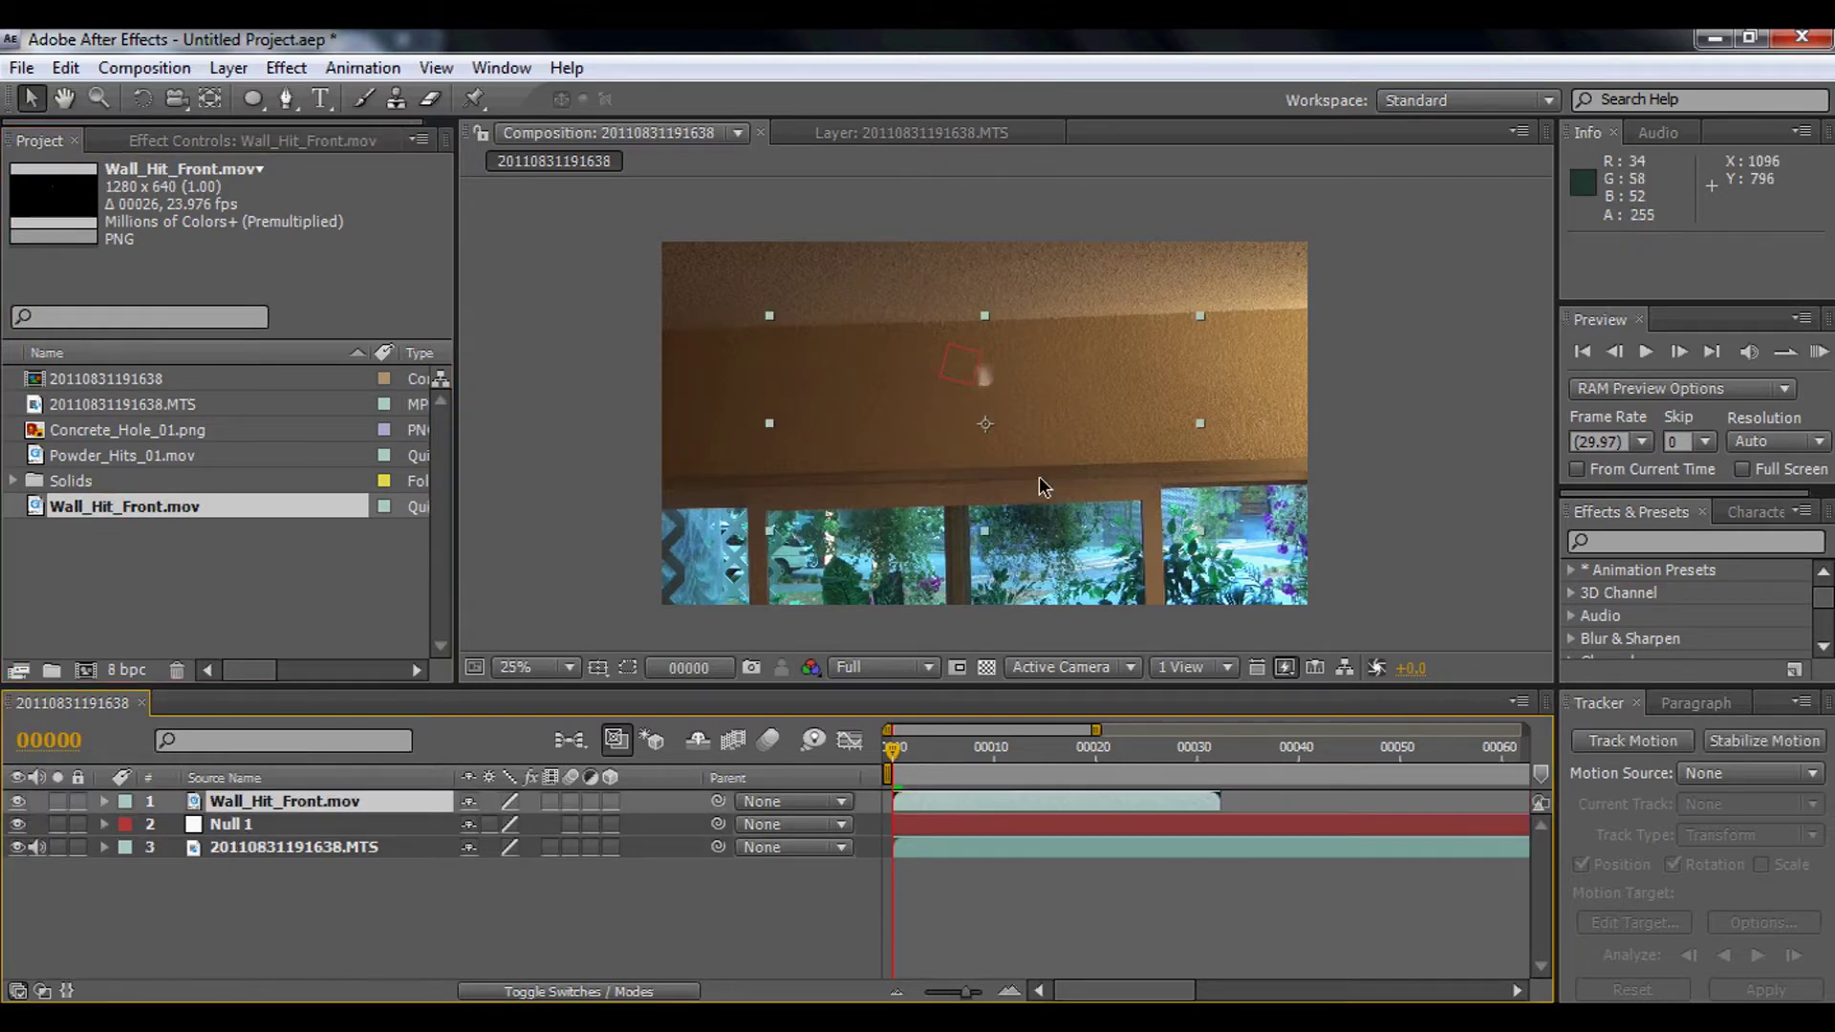
pyautogui.click(769, 531)
pyautogui.moveTo(1086, 401); pyautogui.dragTo(1094, 429)
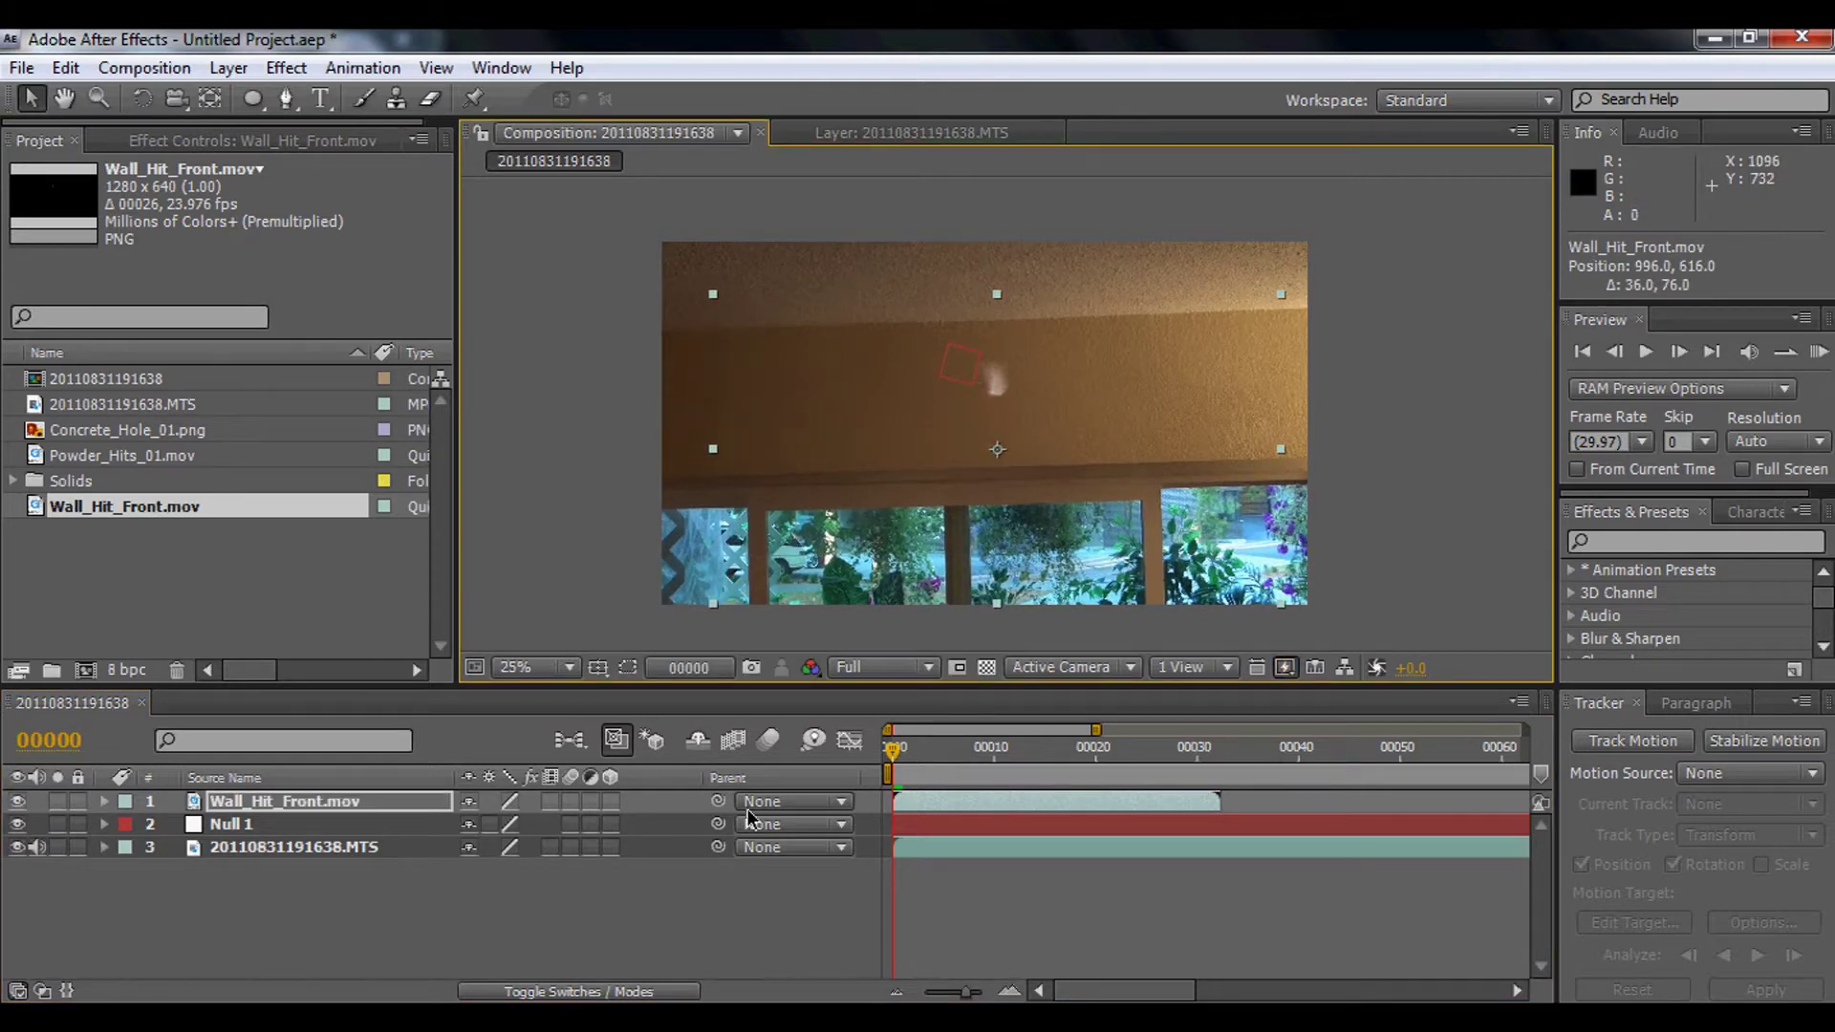
pyautogui.click(841, 803)
pyautogui.click(819, 866)
# Step: Preview the powder burst at frames 3 and 5, panning the view down to it
pyautogui.scroll(1, 1092, 398)
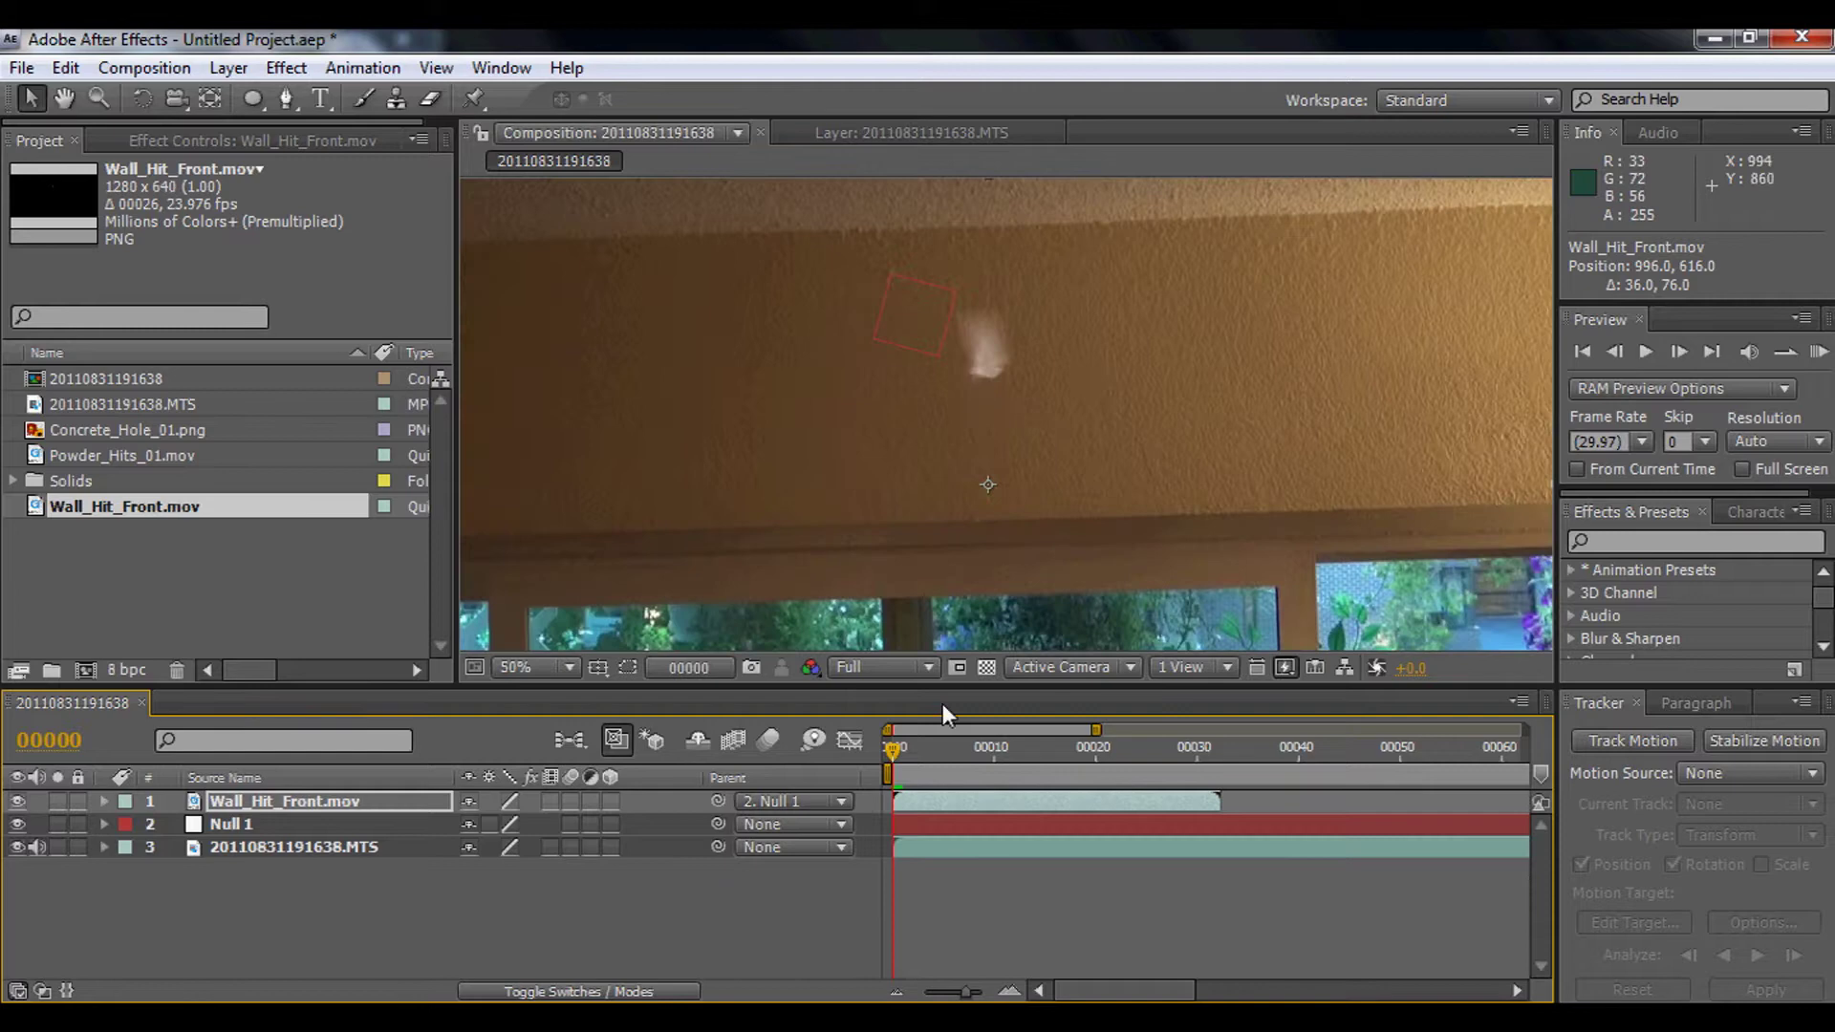
pyautogui.moveTo(889, 755); pyautogui.dragTo(925, 765)
pyautogui.scroll(-1, 1035, 317)
pyautogui.scroll(1, 1035, 317)
pyautogui.scroll(-1, 1035, 318)
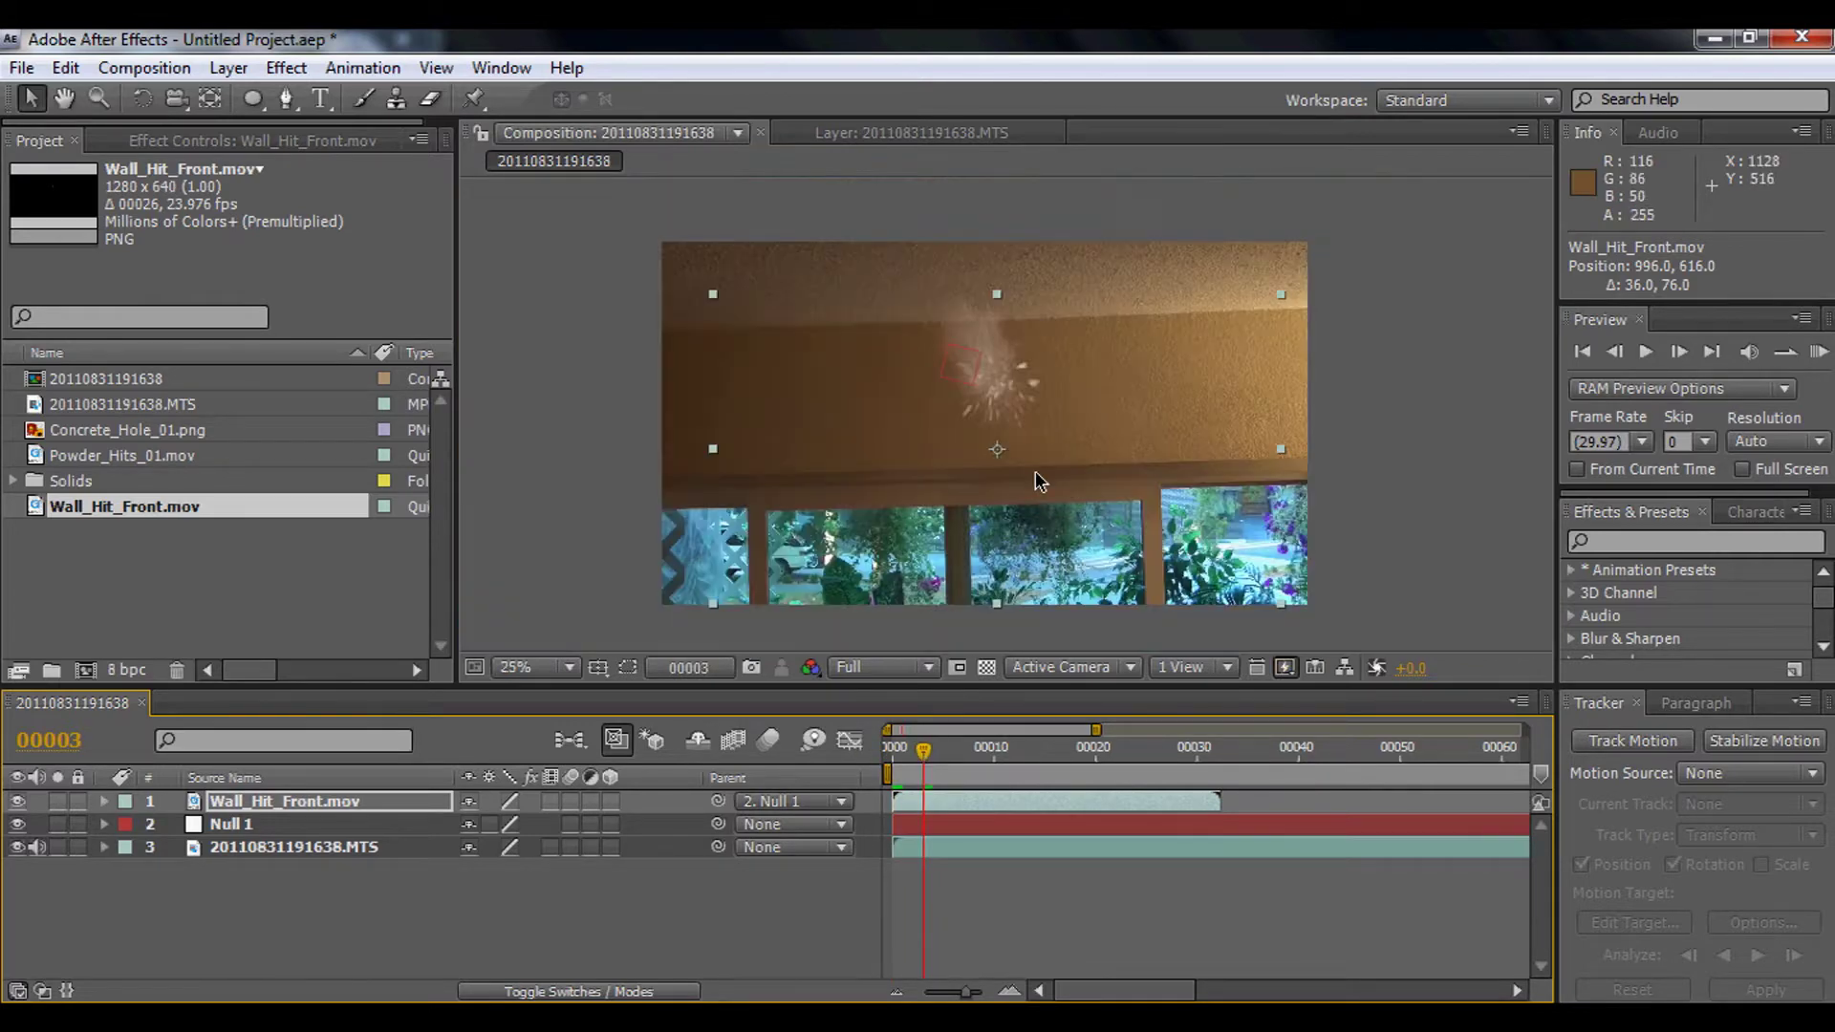
pyautogui.moveTo(926, 751); pyautogui.dragTo(944, 752)
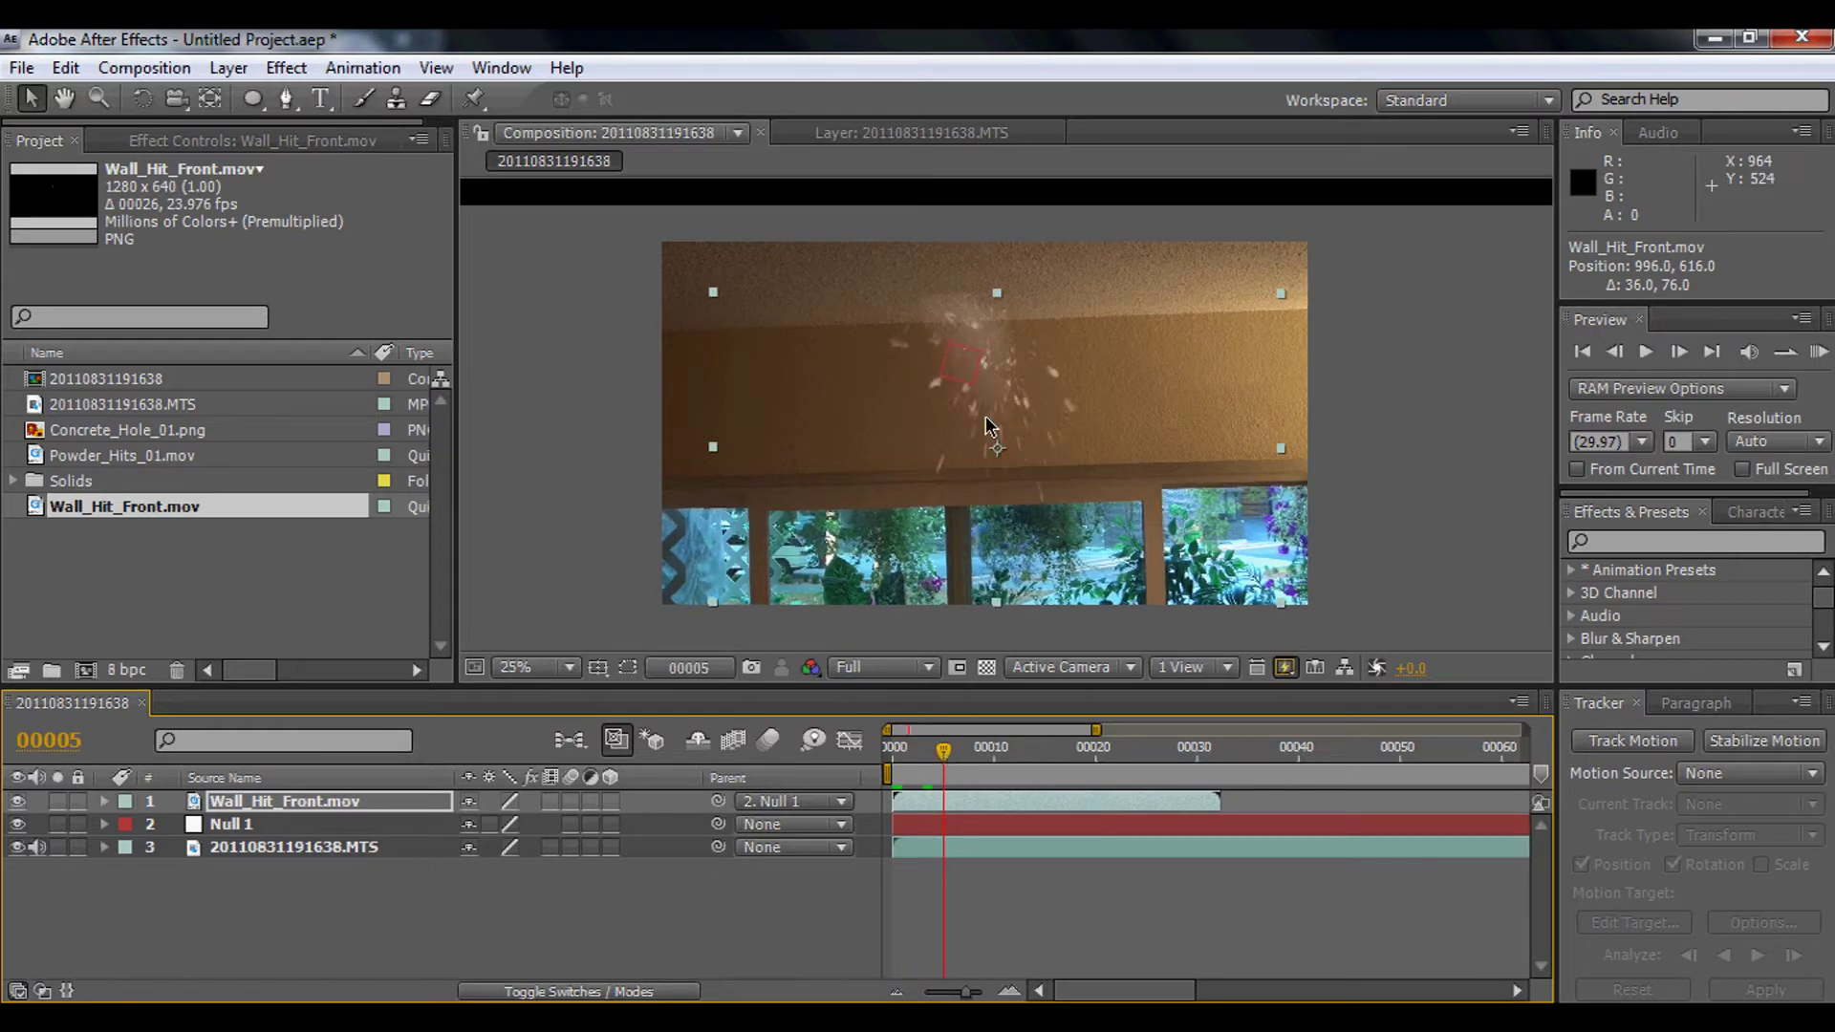
pyautogui.scroll(1, 991, 420)
pyautogui.press('space')
pyautogui.moveTo(989, 338); pyautogui.dragTo(973, 471)
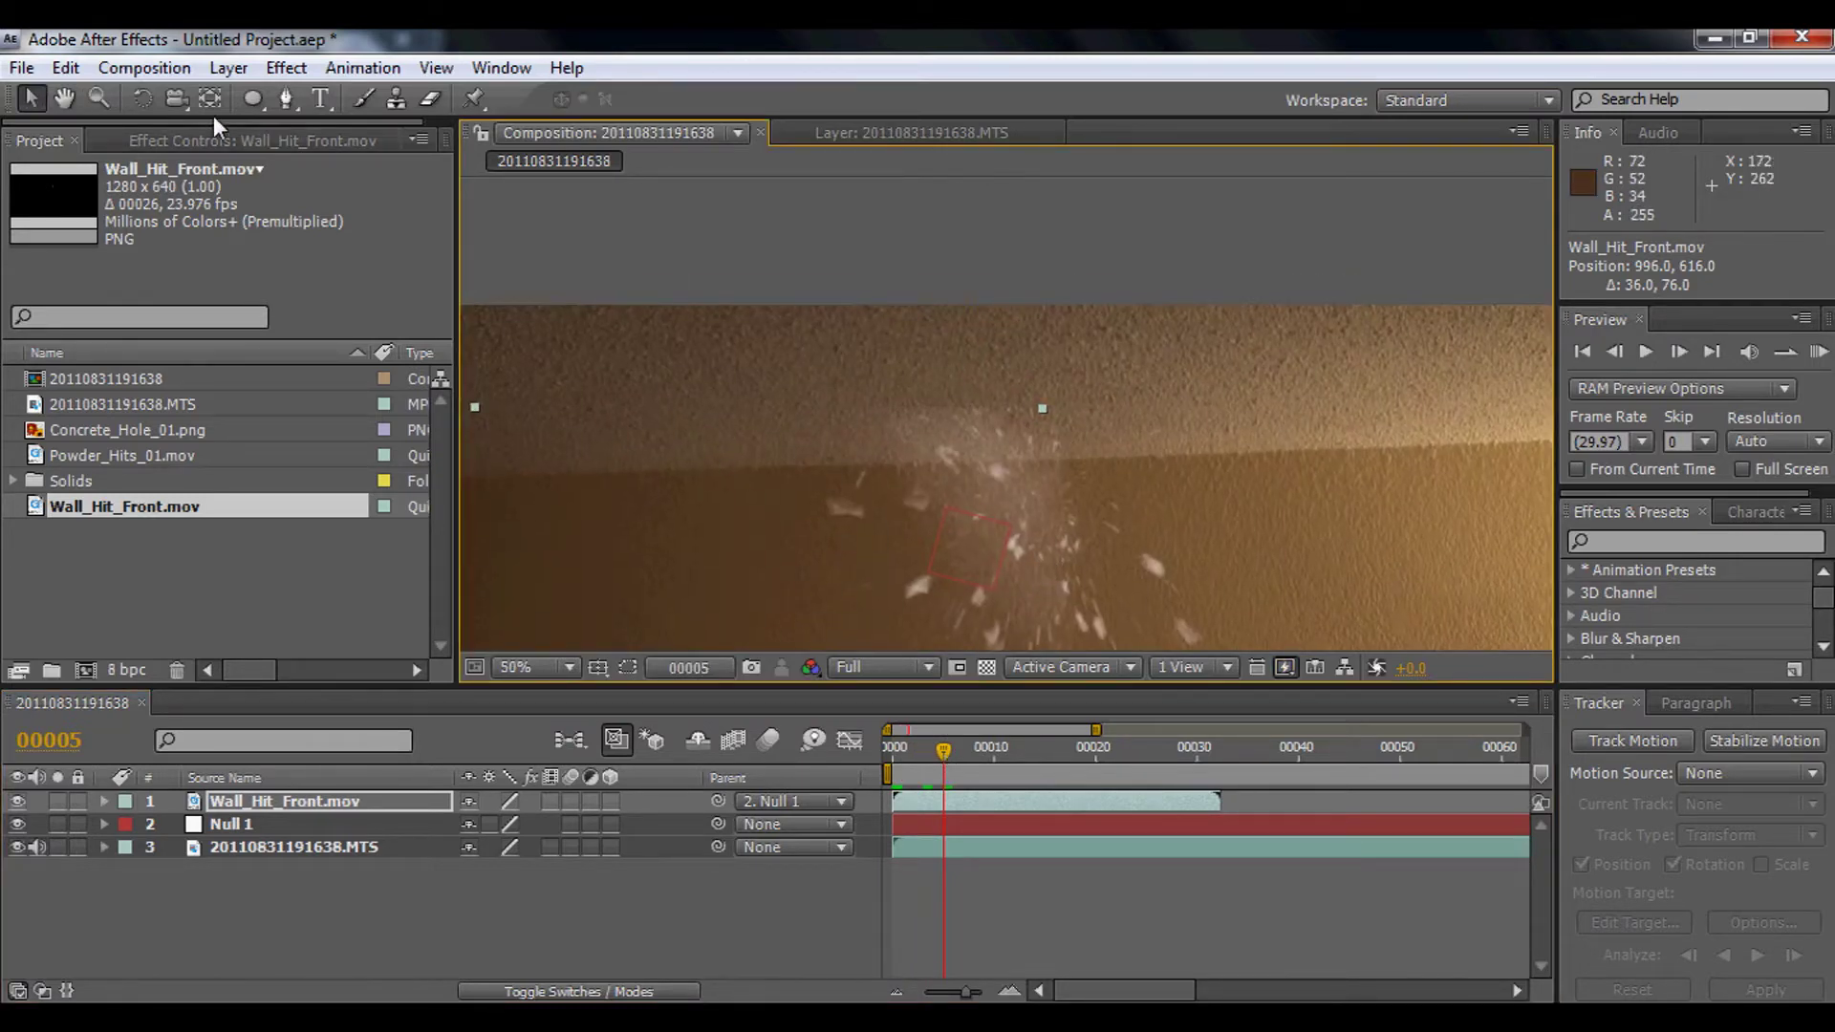
# Step: Draw a rectangle mask across the ceiling strip and set Mask 1 to Subtract
pyautogui.click(247, 105)
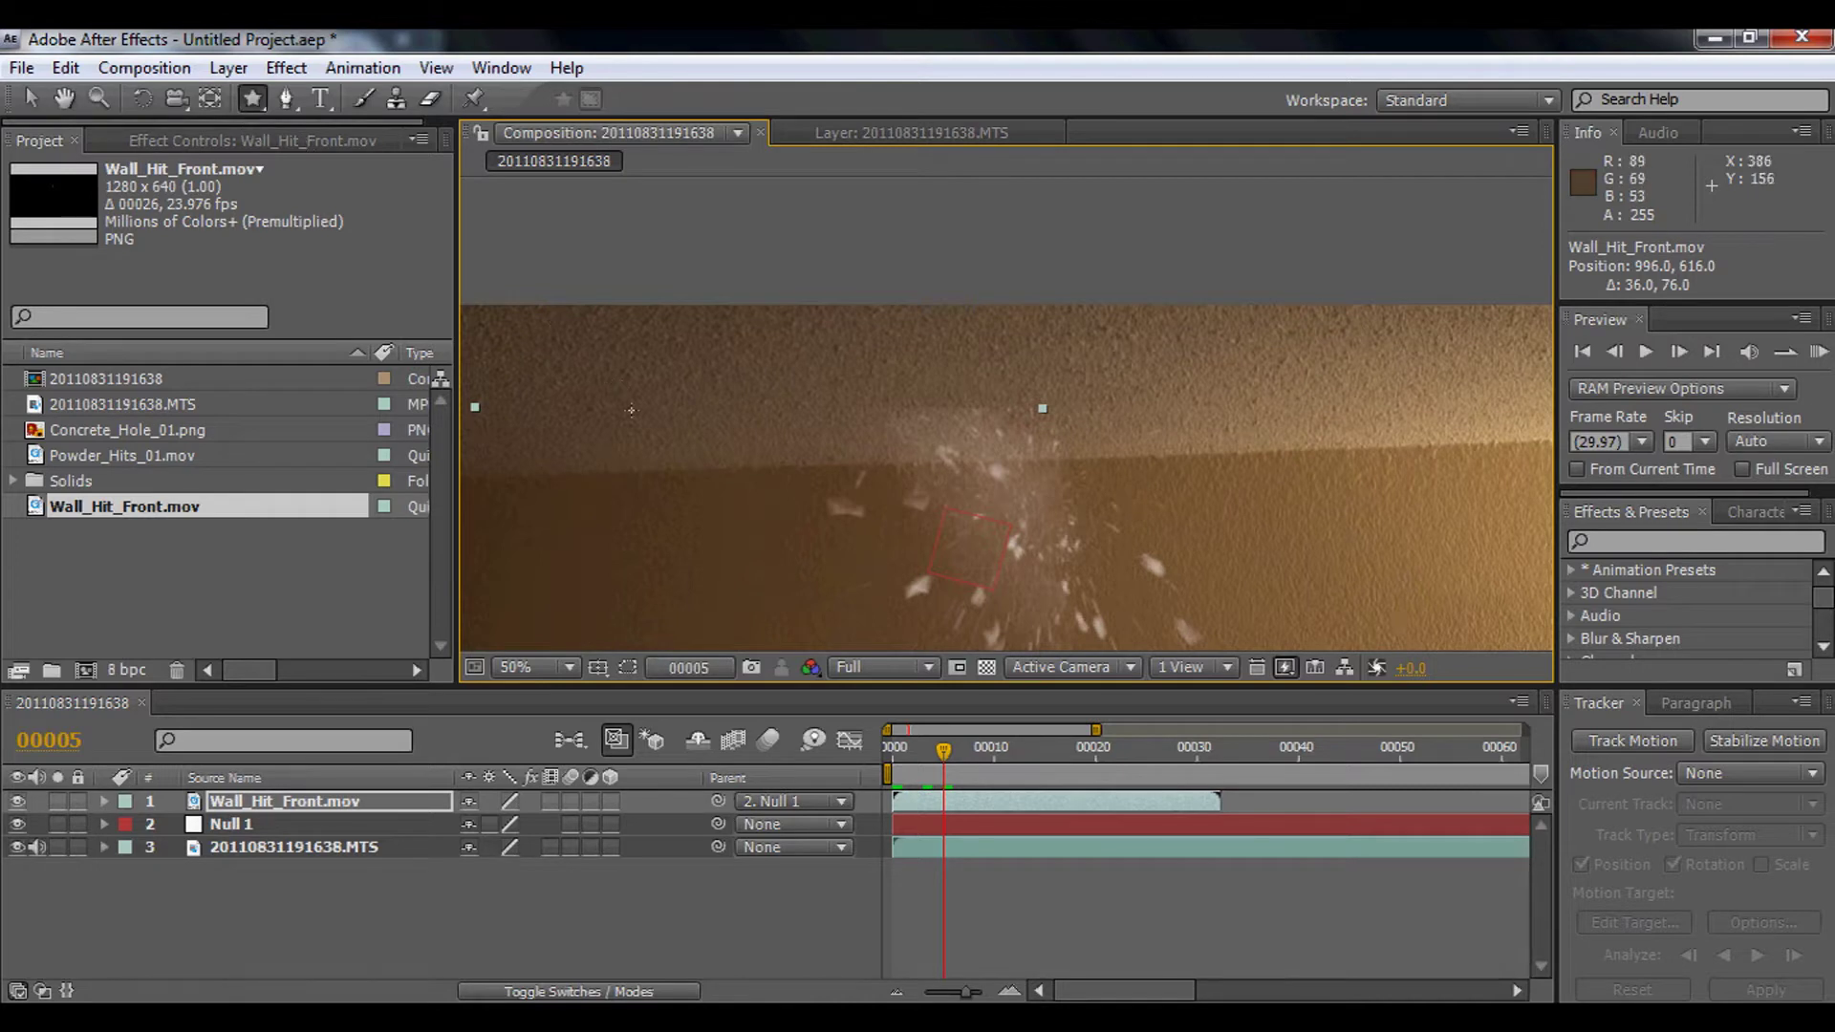
pyautogui.scroll(-1, 631, 411)
pyautogui.moveTo(733, 366); pyautogui.dragTo(1334, 425)
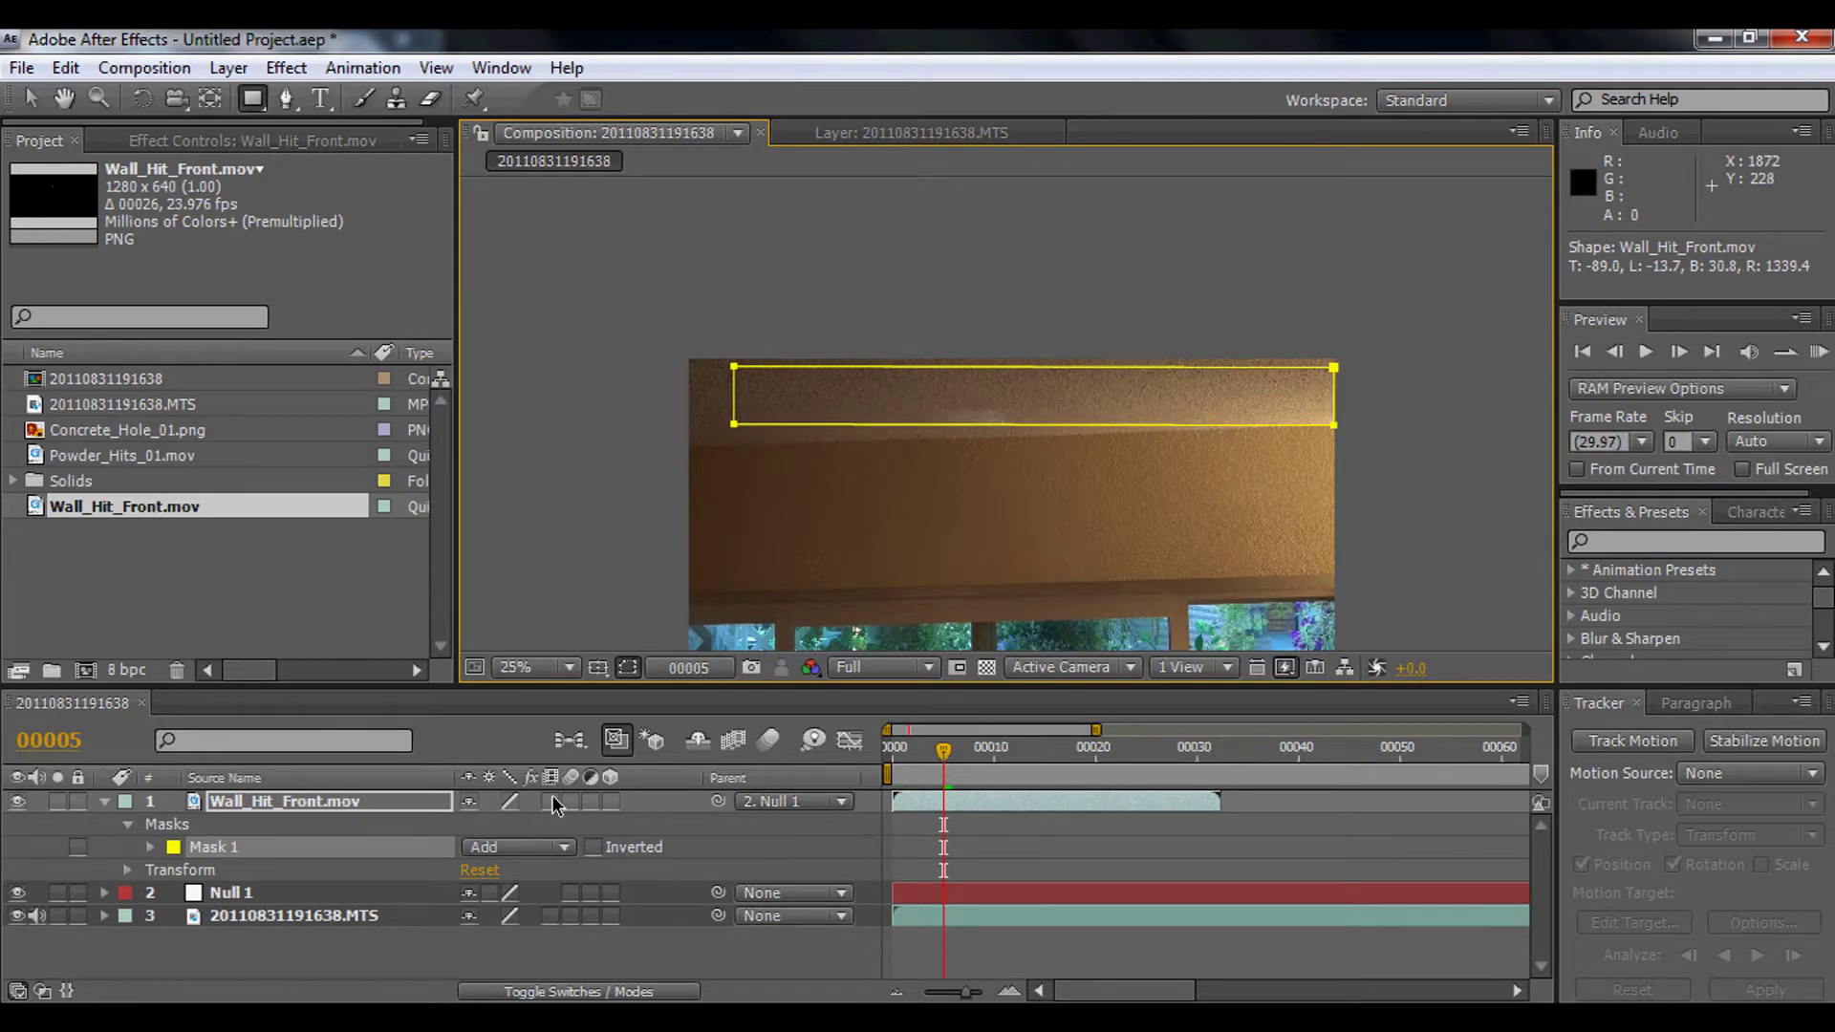
pyautogui.click(566, 846)
pyautogui.click(531, 865)
pyautogui.click(628, 667)
# Step: Feather Mask 1 to 62 pixels and check the softened edge at frame 7
pyautogui.press('v')
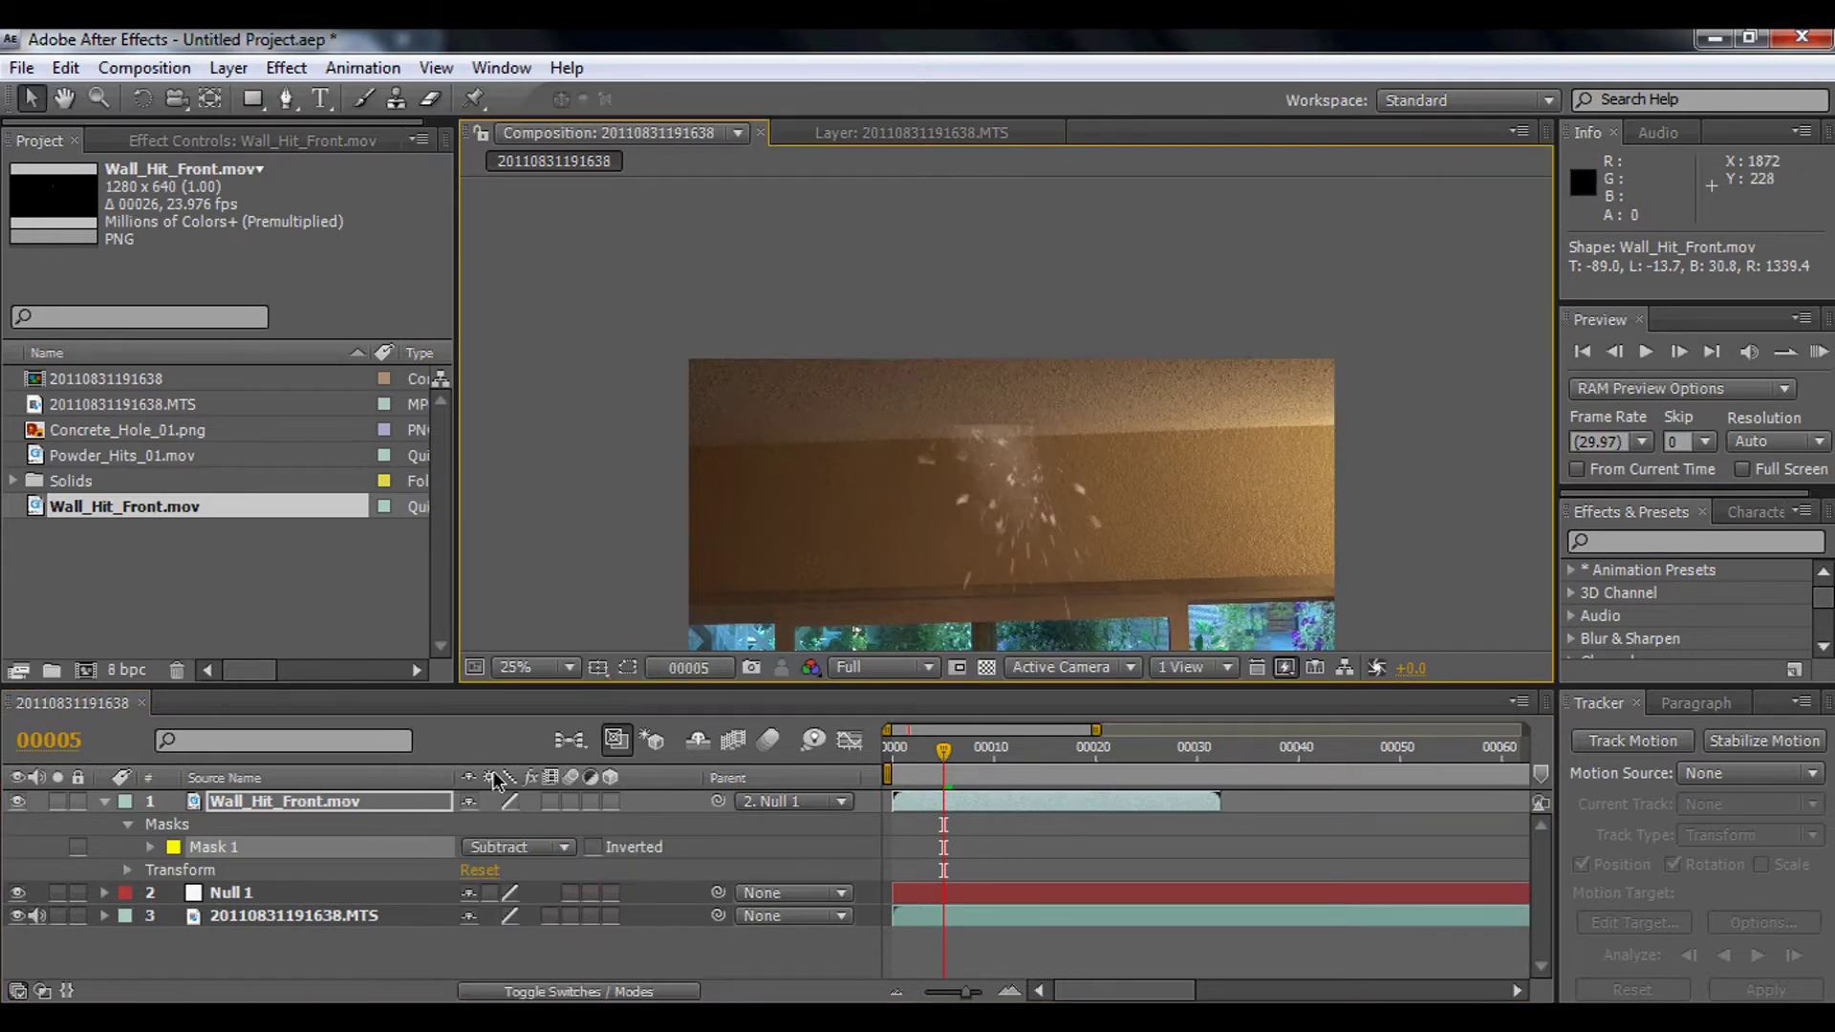
pyautogui.press('m')
pyautogui.press('m')
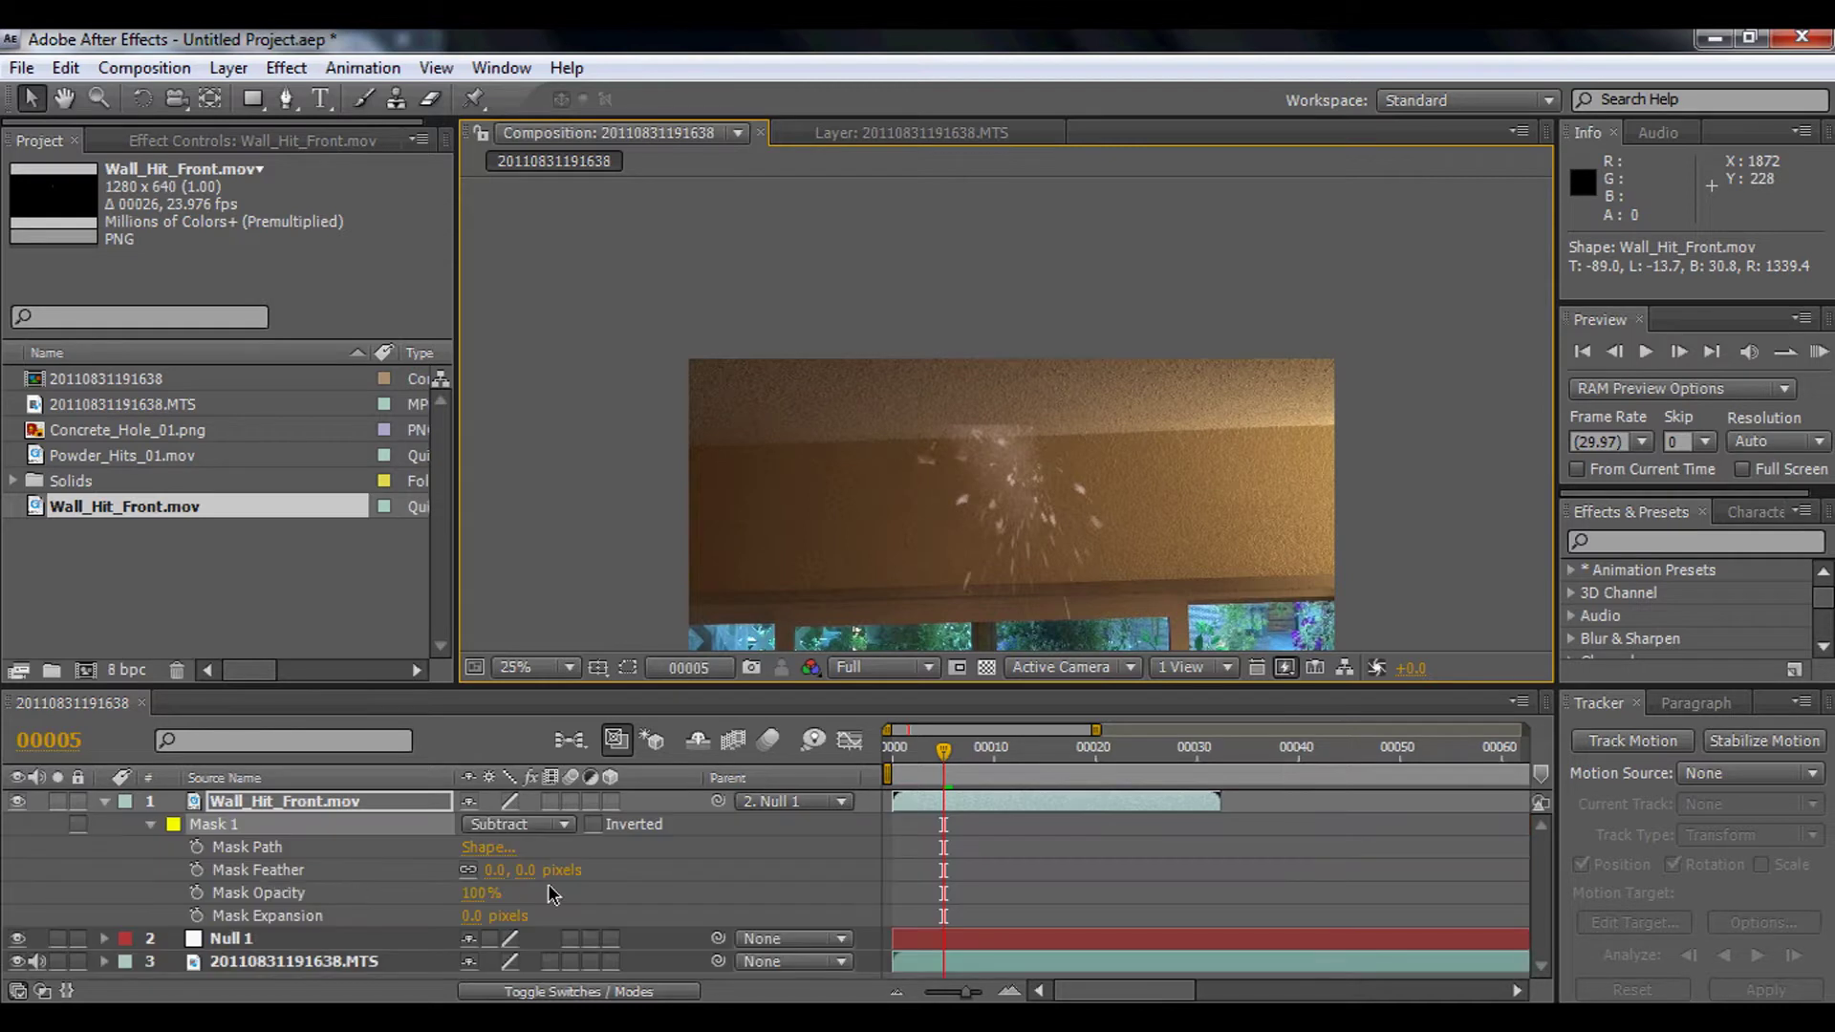
pyautogui.moveTo(525, 872); pyautogui.dragTo(545, 876)
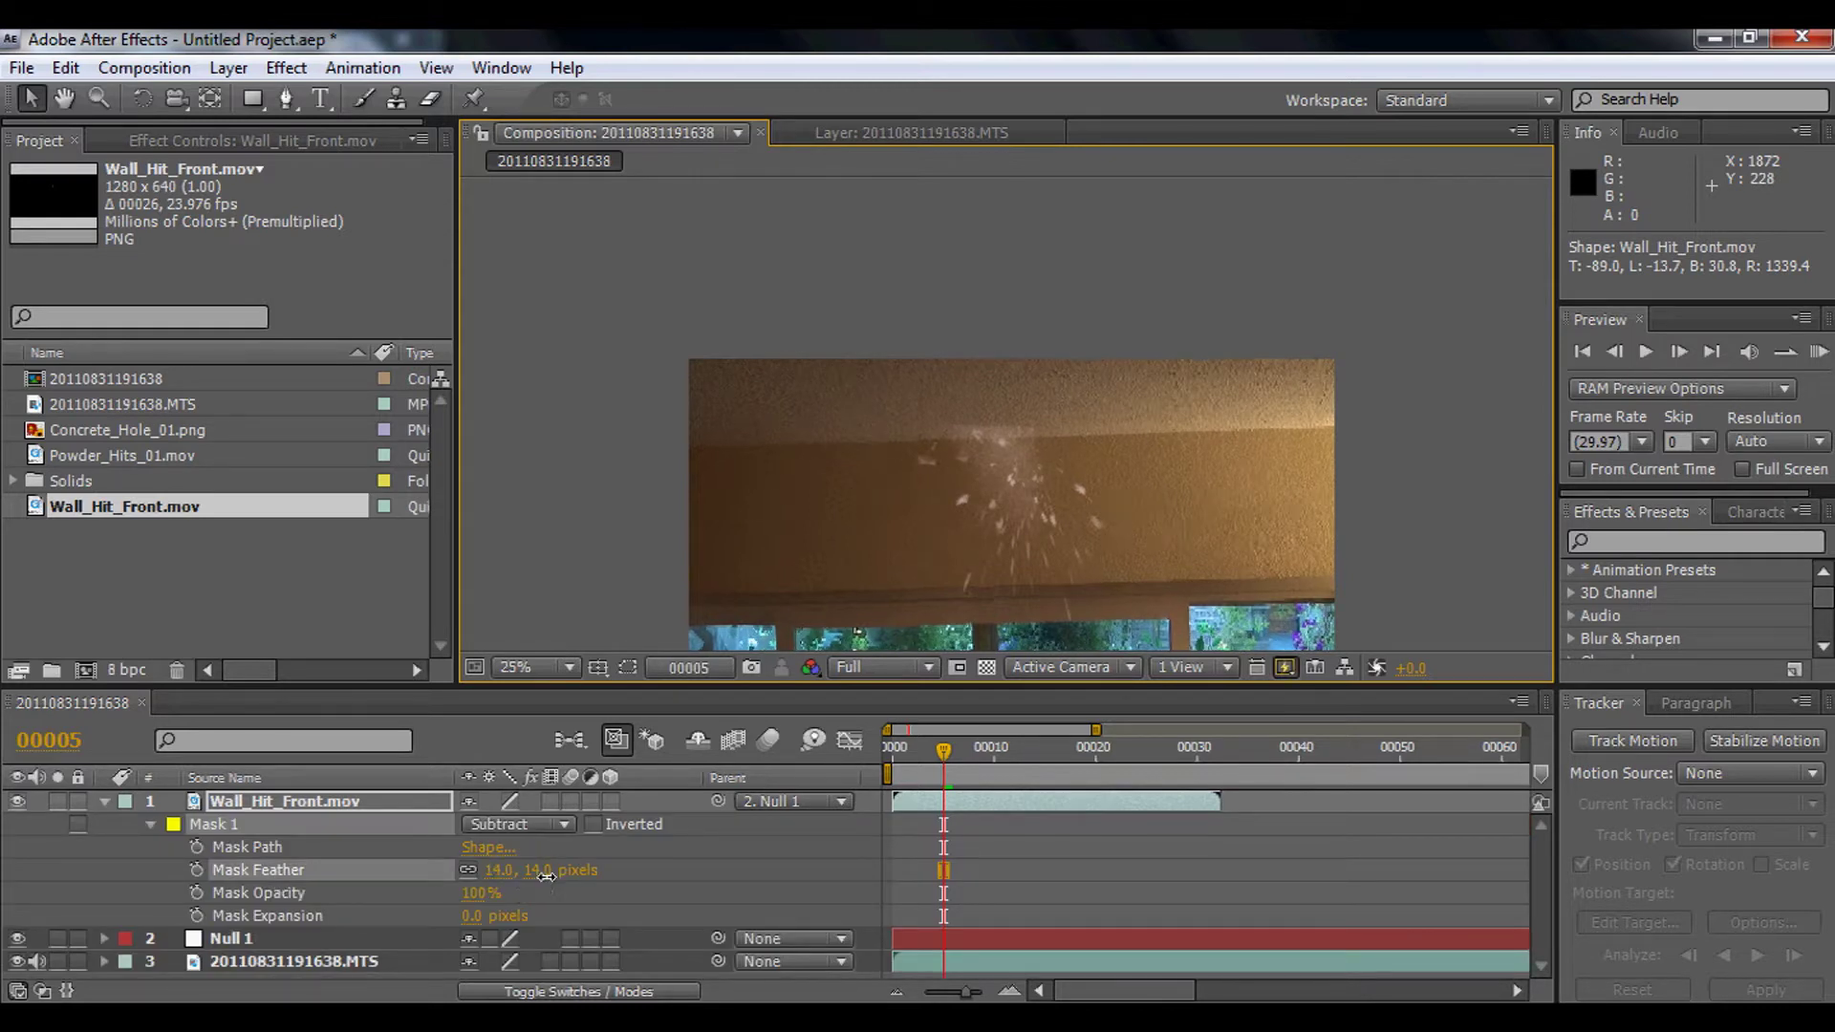
pyautogui.scroll(2, 1094, 565)
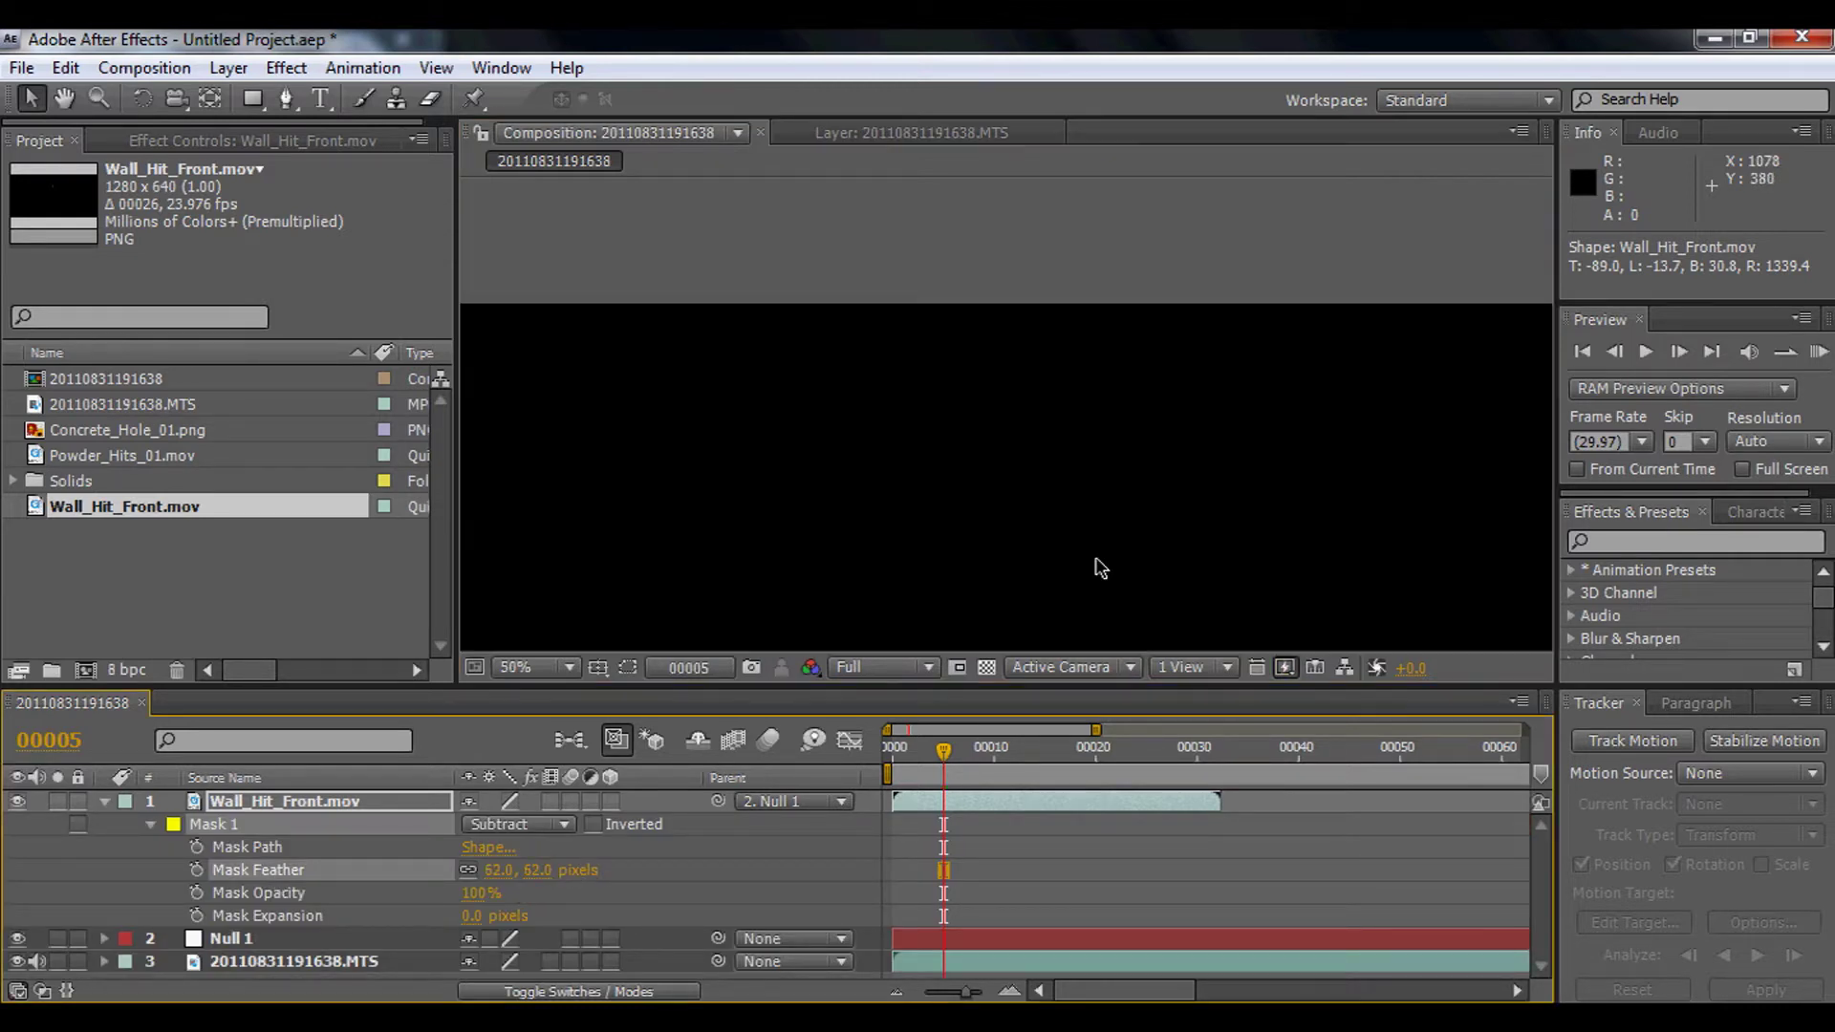
pyautogui.press('h')
pyautogui.moveTo(1033, 577); pyautogui.dragTo(1024, 318)
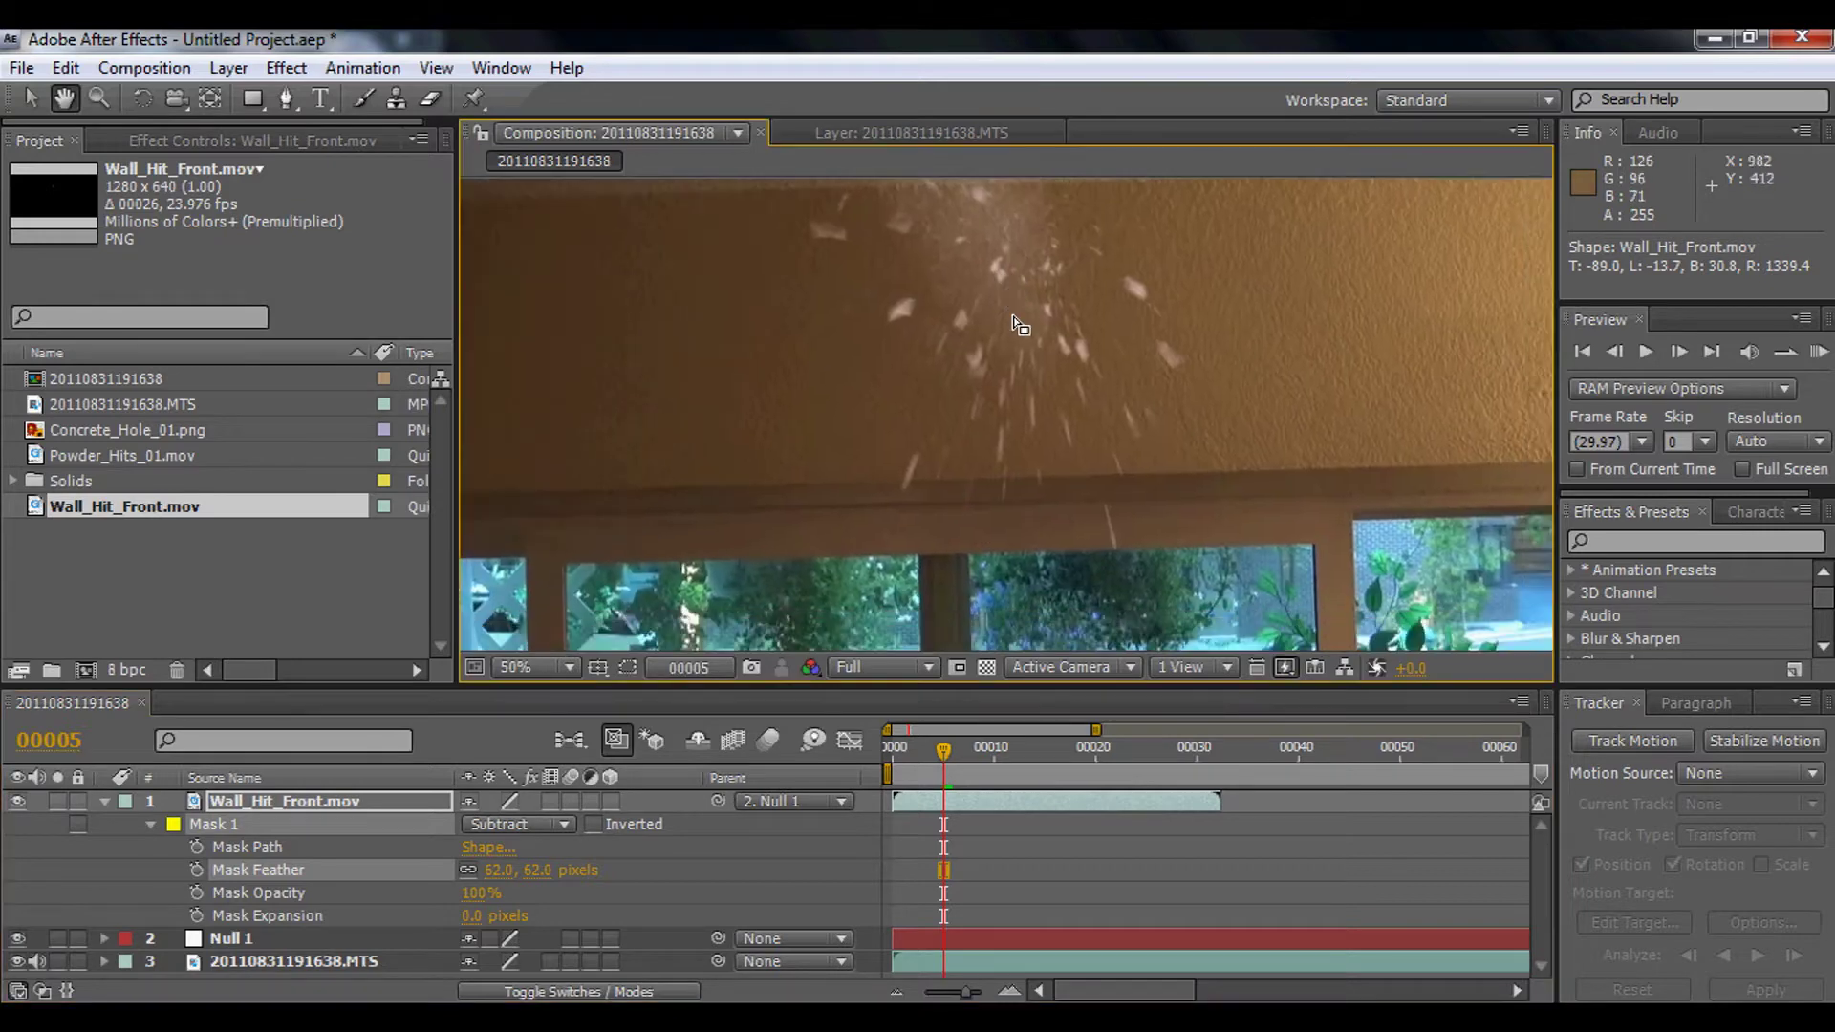
pyautogui.press('v')
pyautogui.scroll(-2, 994, 535)
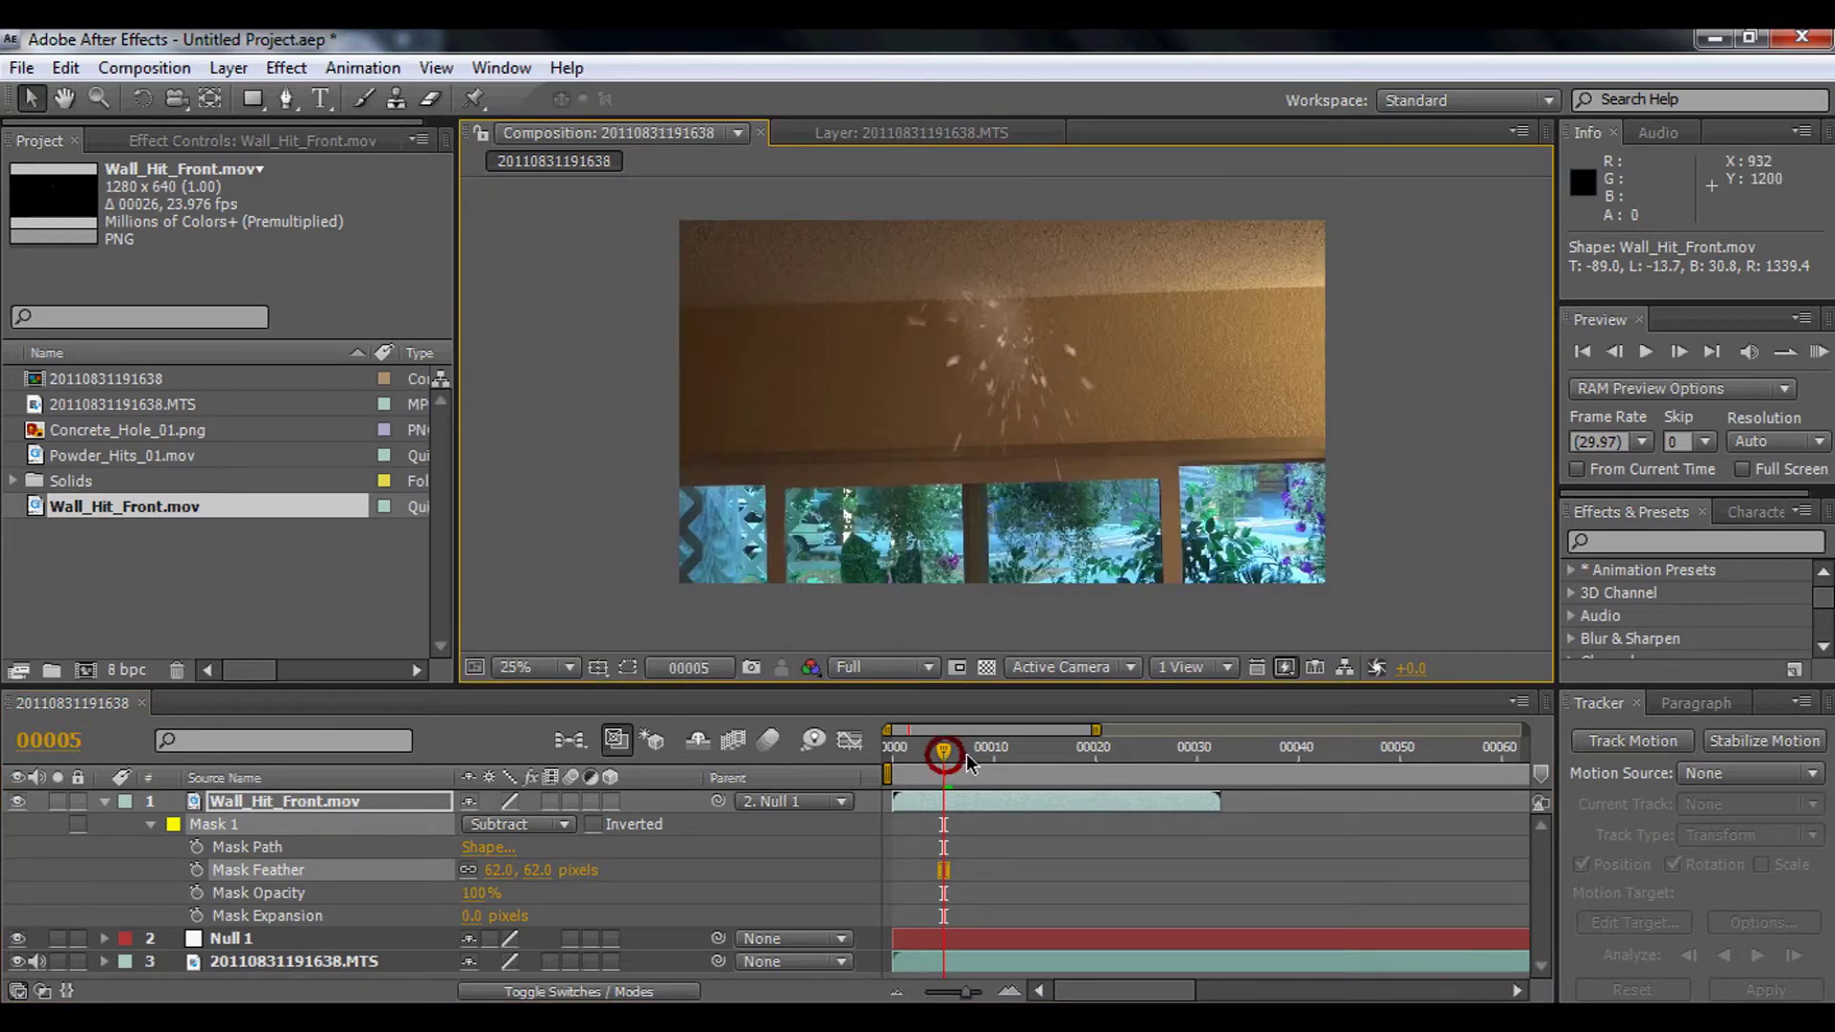
pyautogui.moveTo(966, 753); pyautogui.dragTo(984, 762)
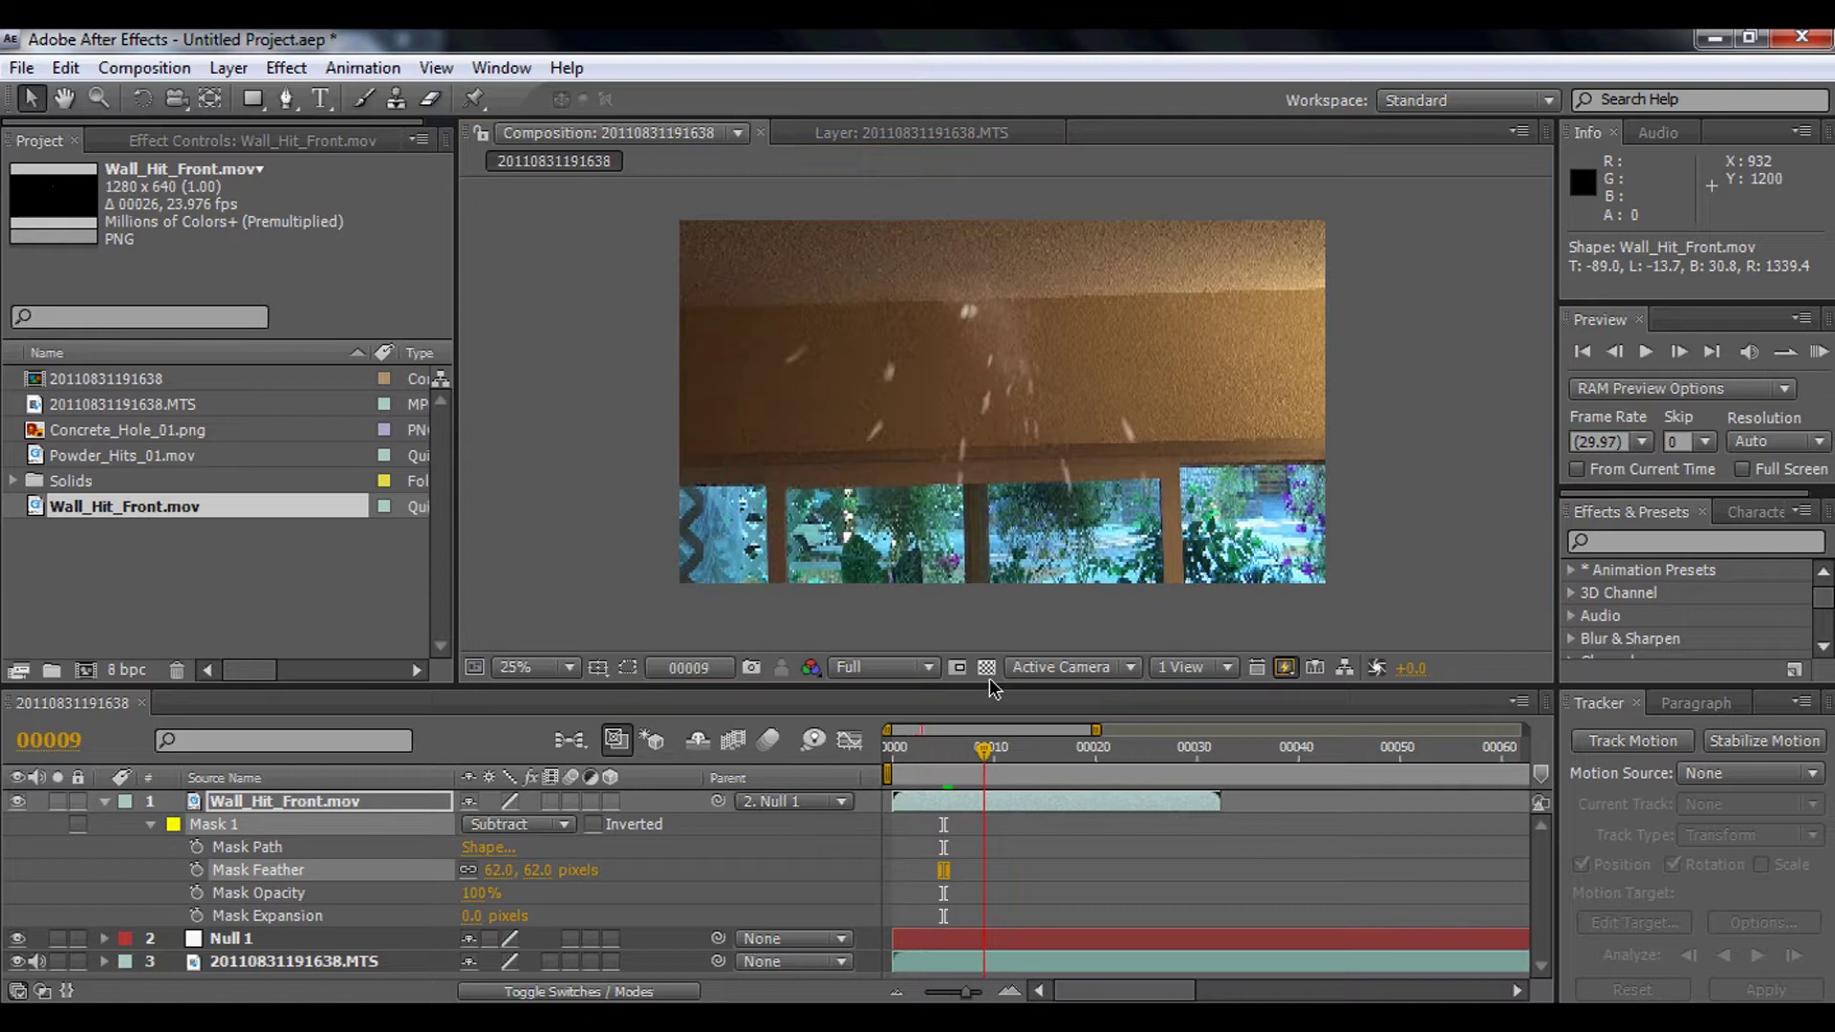
# Step: Draw Mask 2 as a rectangle over the window frames and set it to Subtract
pyautogui.click(252, 99)
pyautogui.moveTo(666, 447); pyautogui.dragTo(1341, 564)
pyautogui.press('v')
pyautogui.click(1332, 532)
pyautogui.click(543, 961)
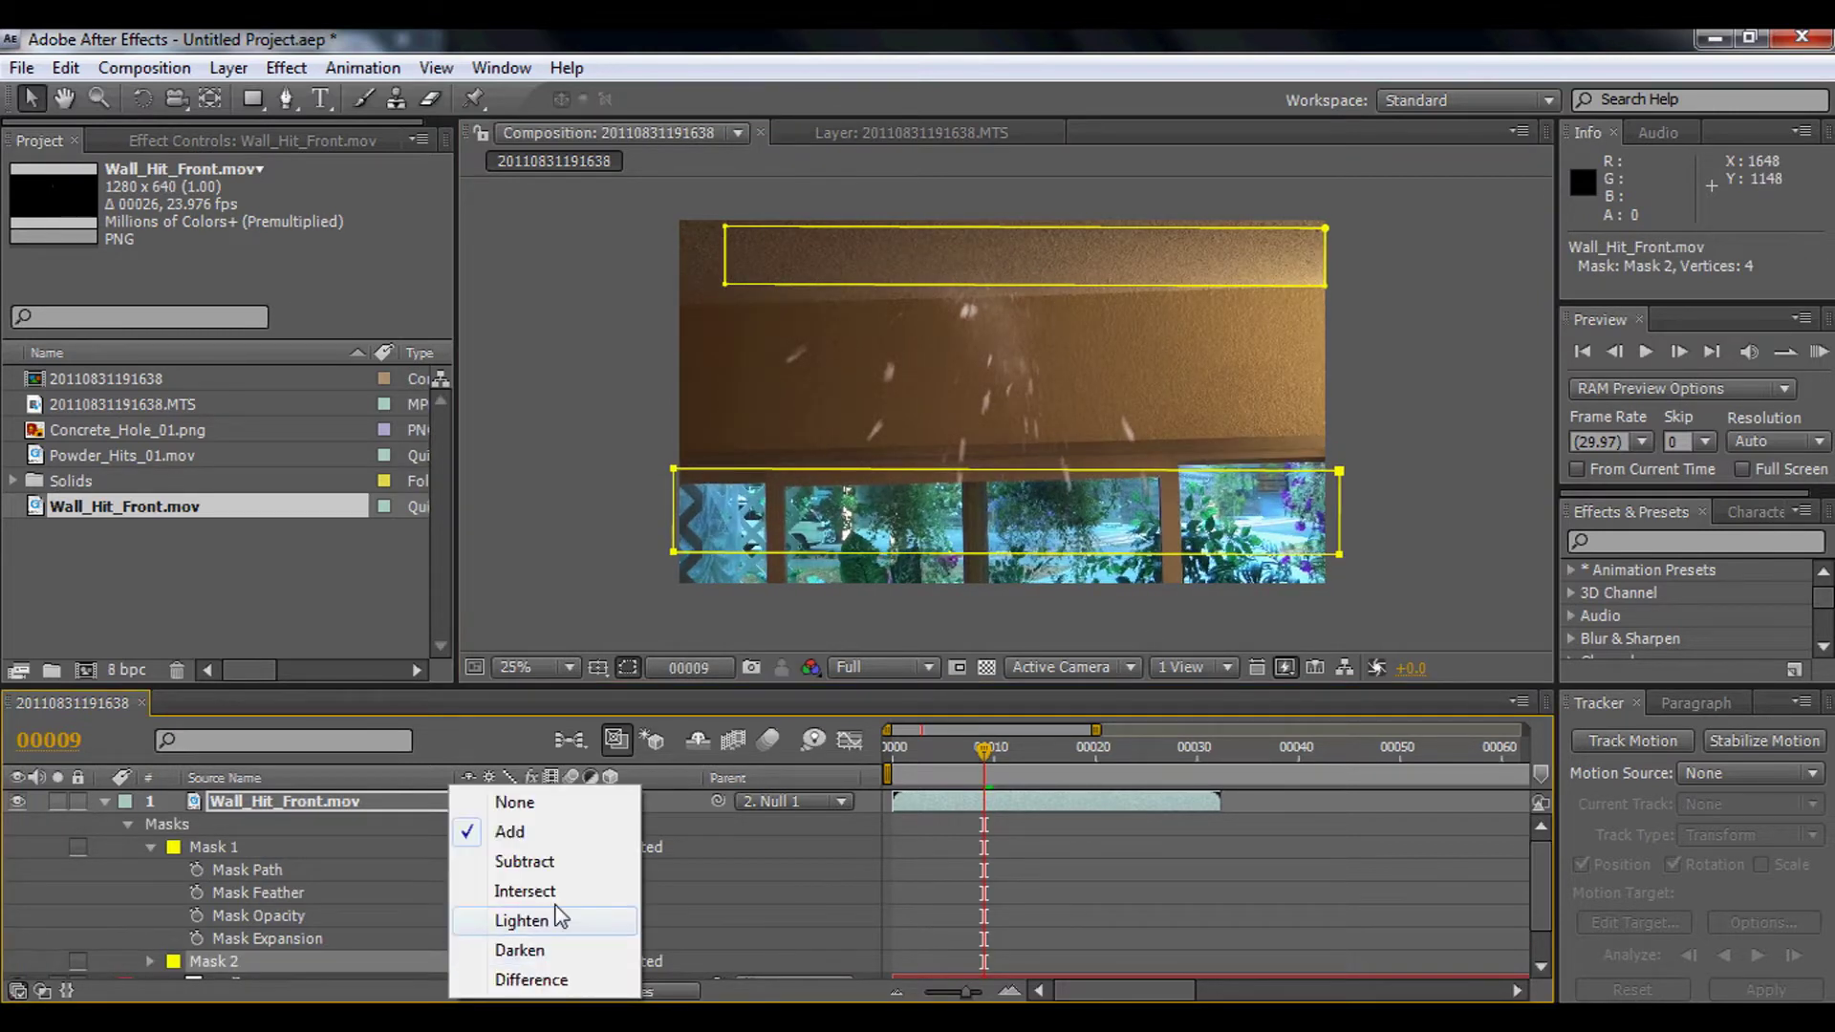
pyautogui.click(559, 863)
# Step: Feather Mask 2 to 22 pixels and hide the mask outlines in the viewer
pyautogui.scroll(-1, 153, 926)
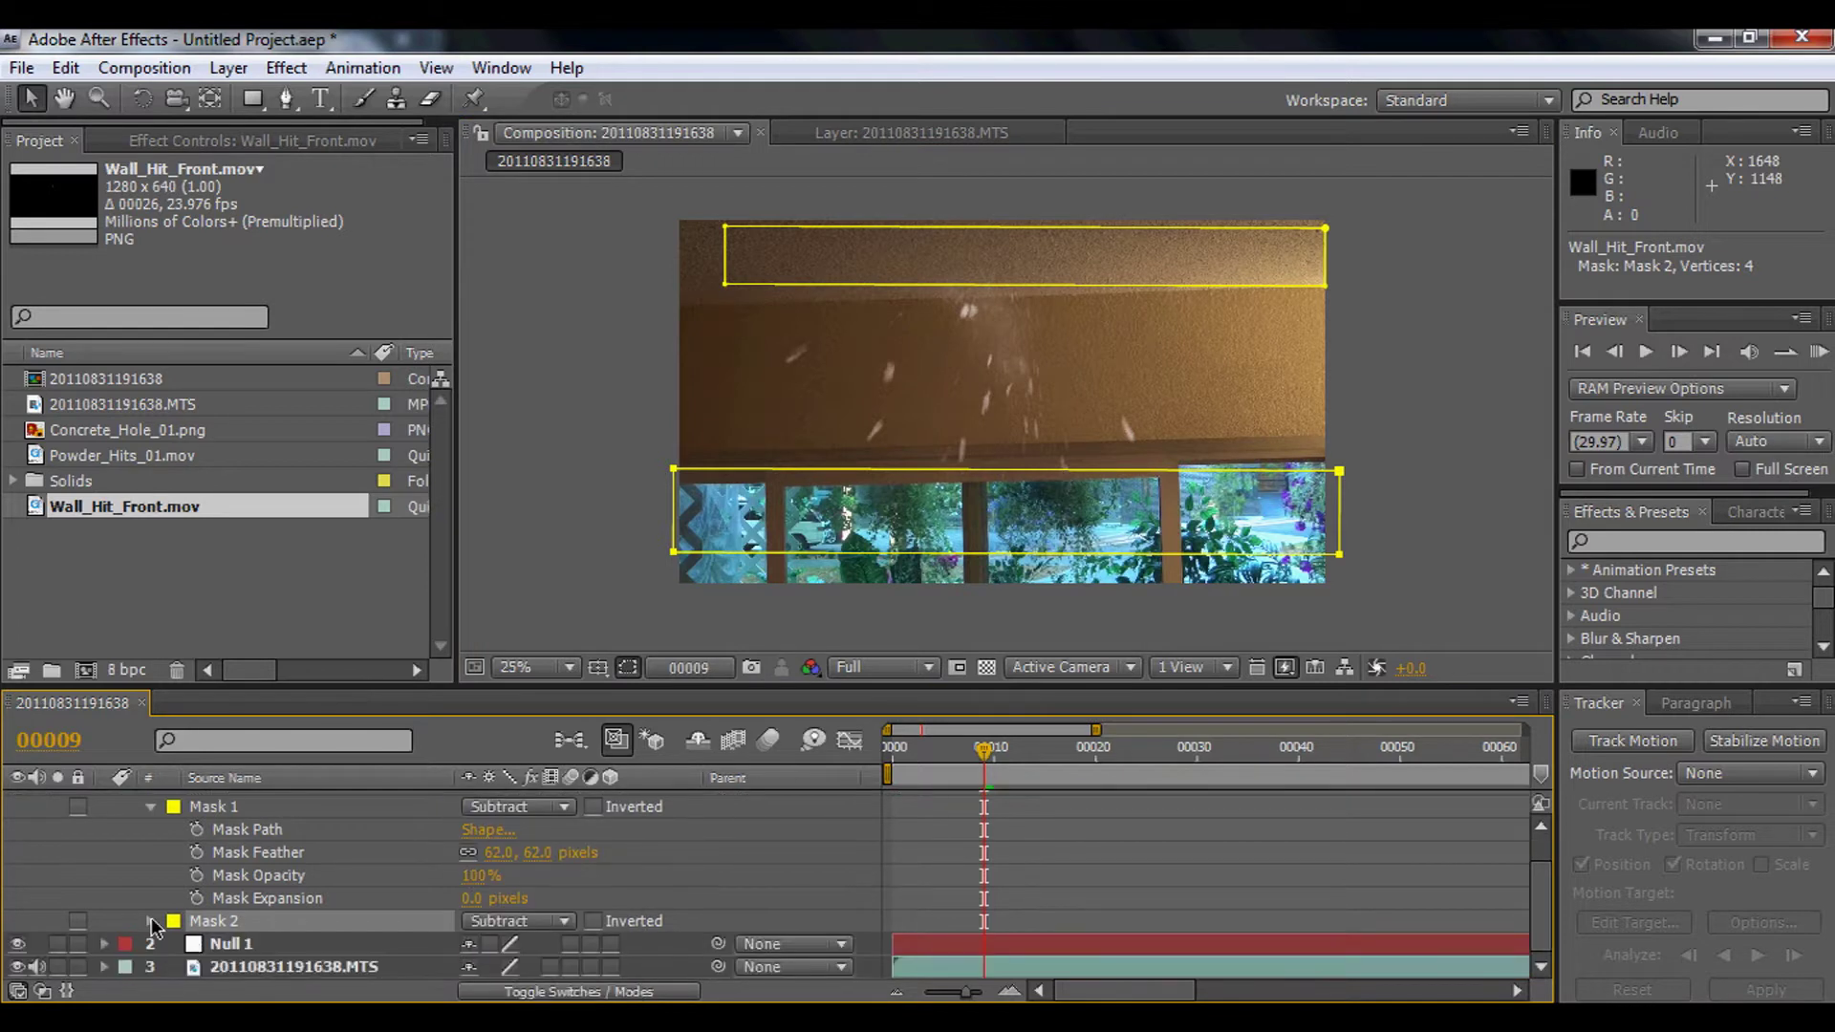
pyautogui.click(150, 922)
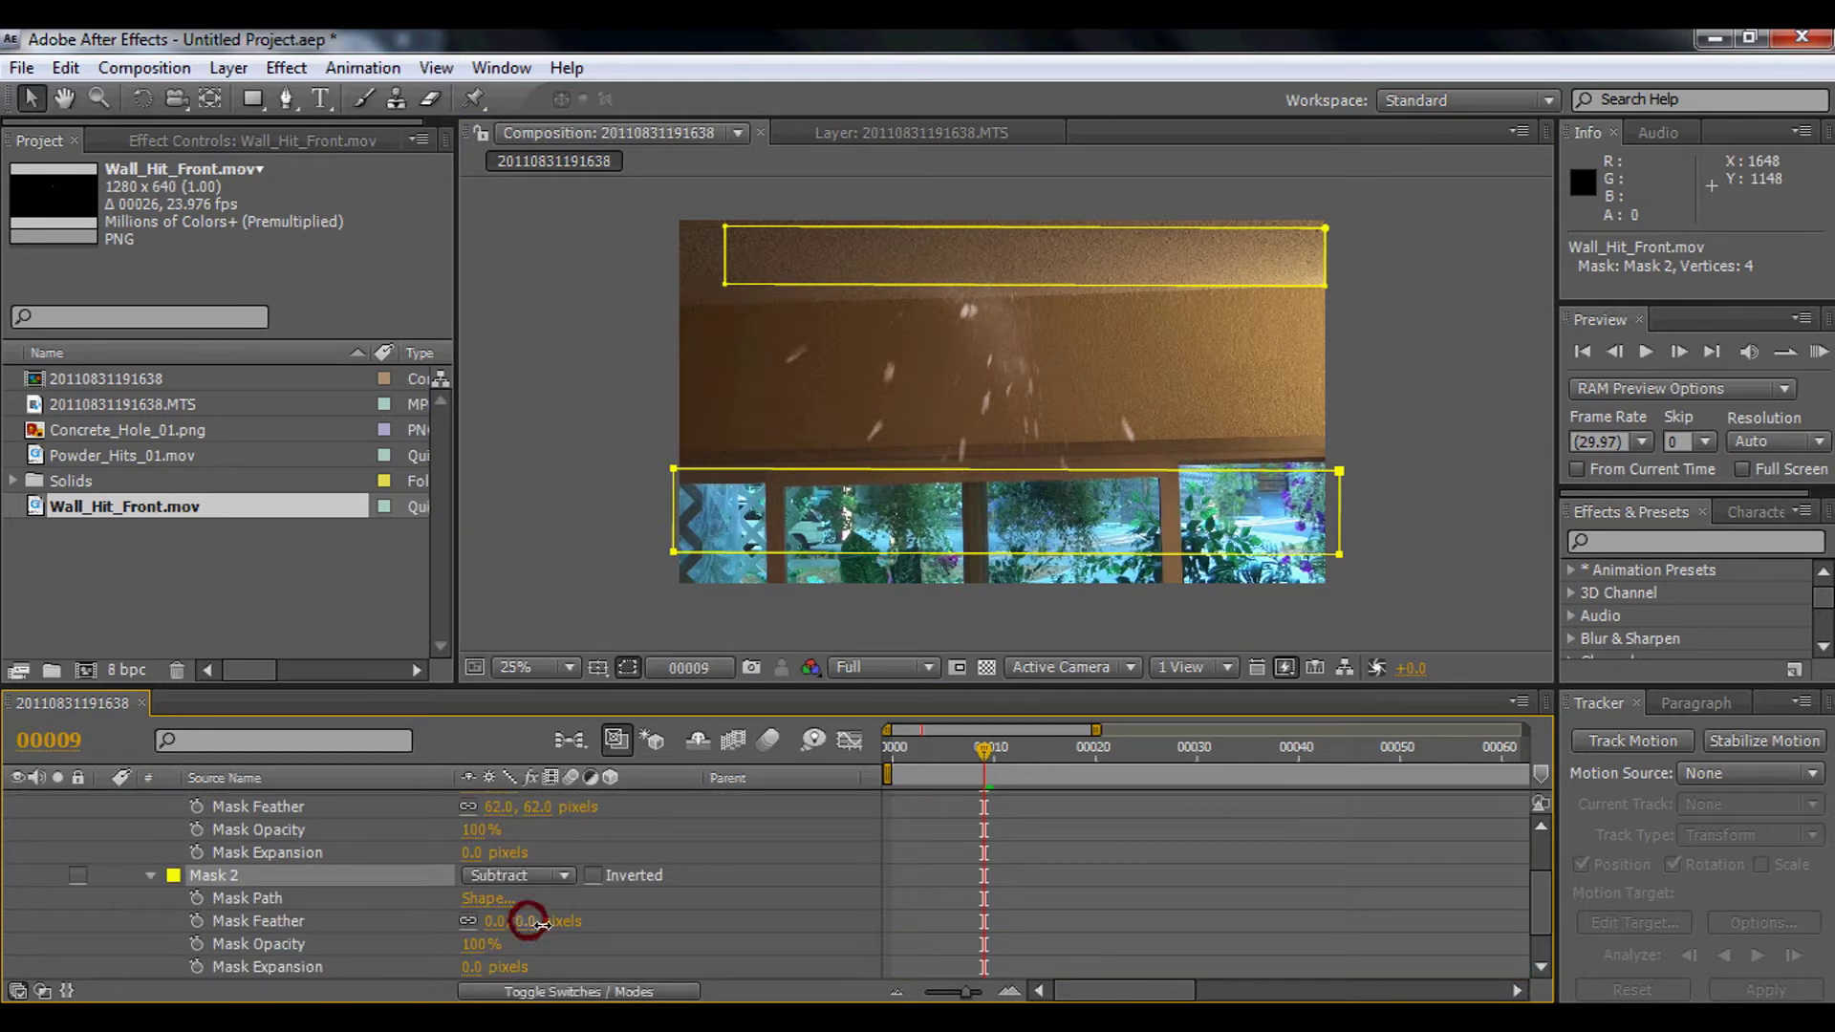
pyautogui.moveTo(534, 932); pyautogui.dragTo(585, 932)
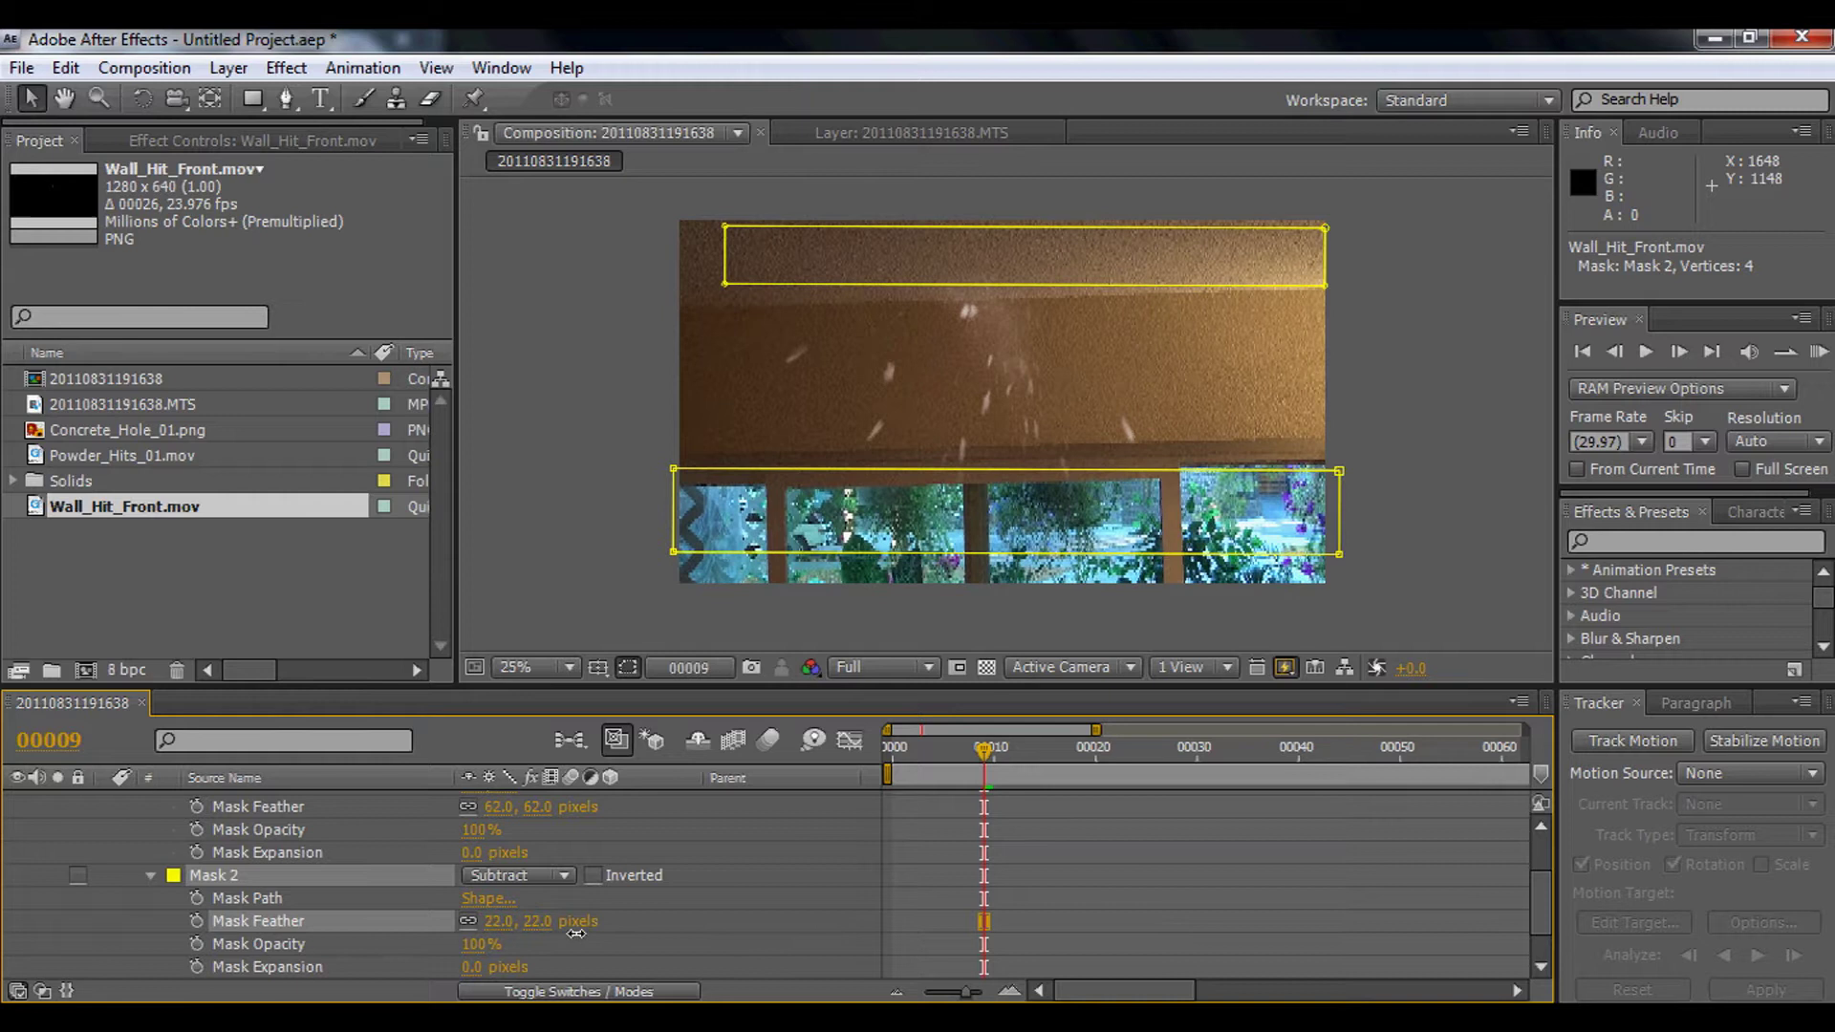
pyautogui.click(628, 667)
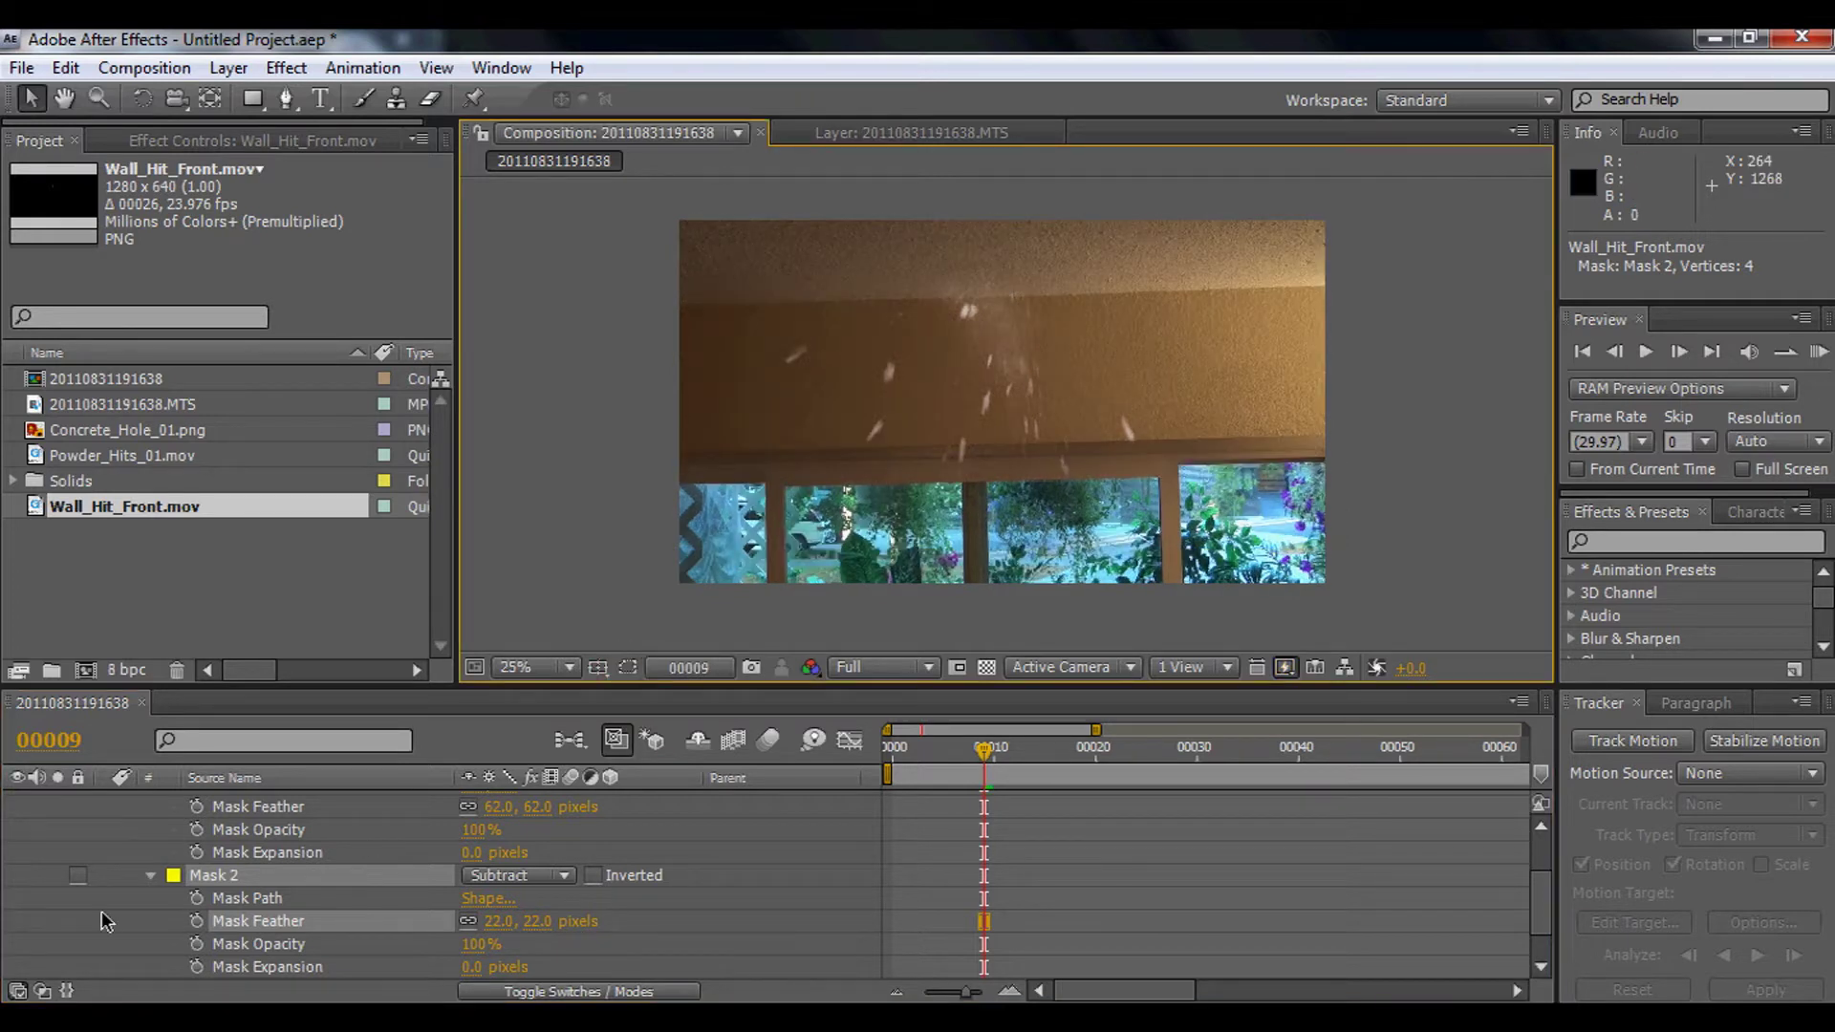
pyautogui.scroll(3, 105, 908)
# Step: Collapse the mask properties and go to frame 00004, zooming in and out to inspect the hit
pyautogui.click(103, 801)
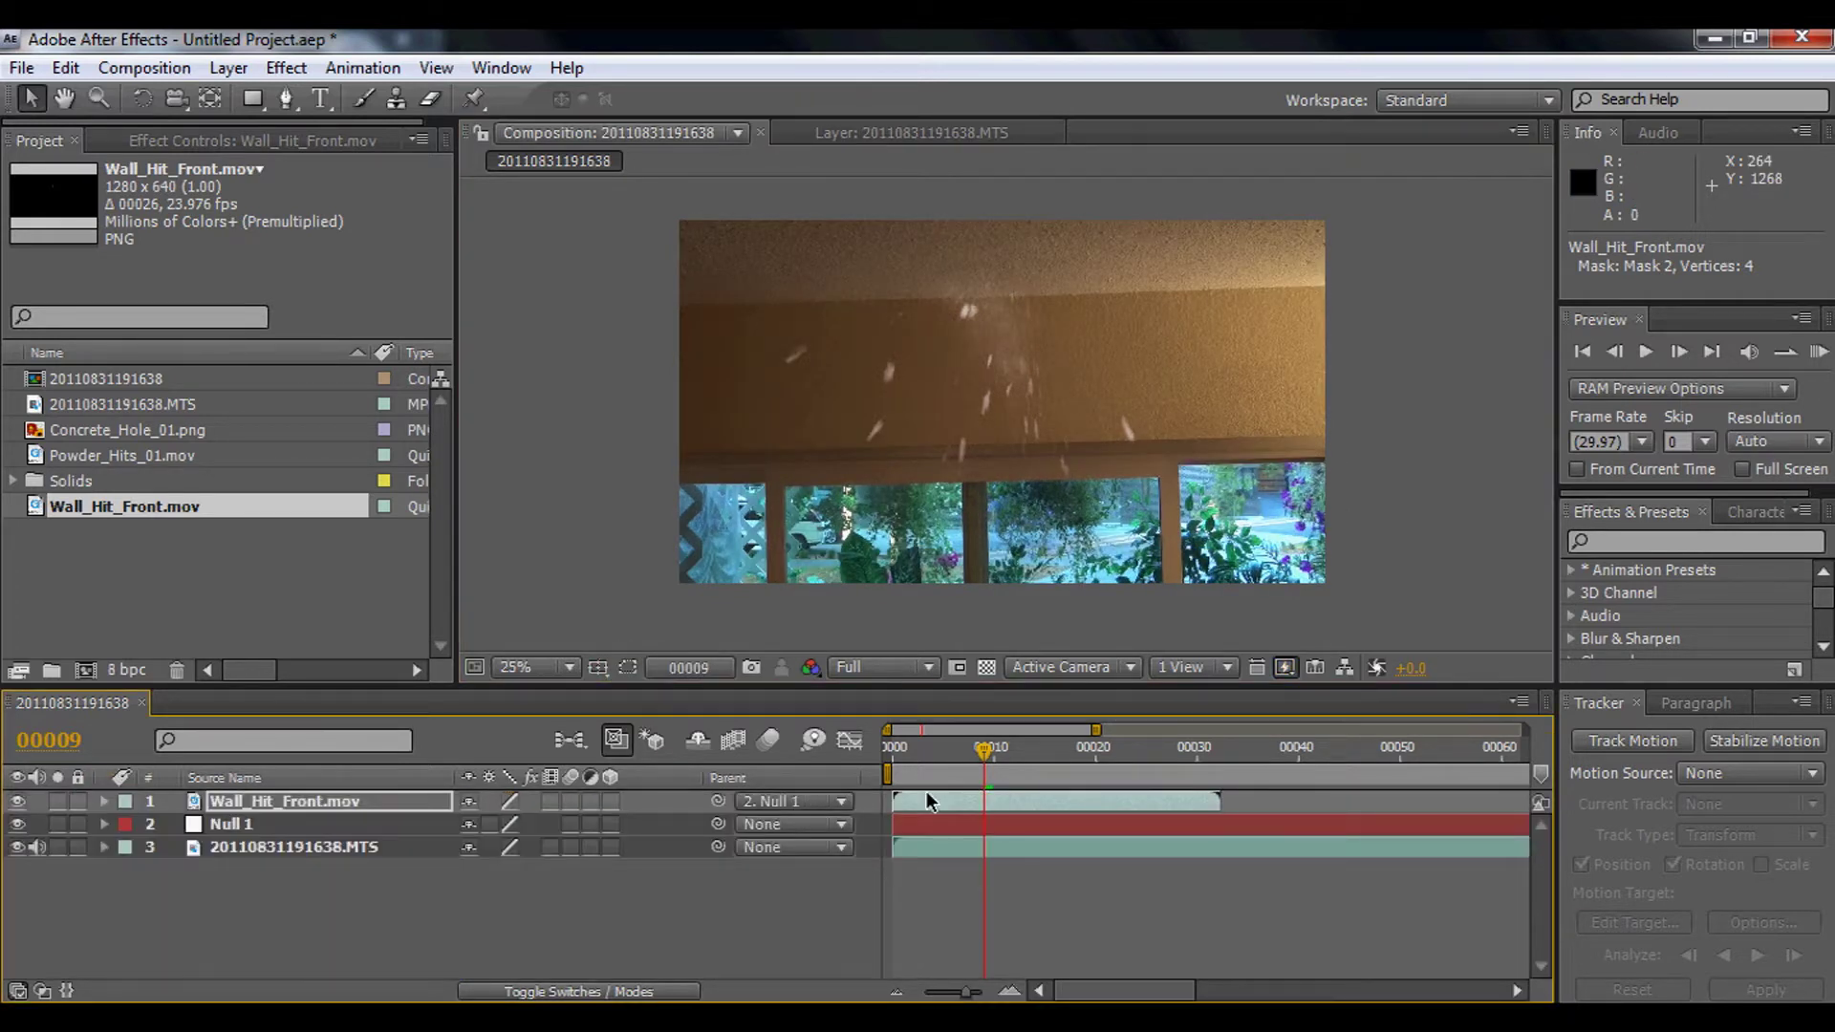
pyautogui.moveTo(983, 749); pyautogui.dragTo(933, 756)
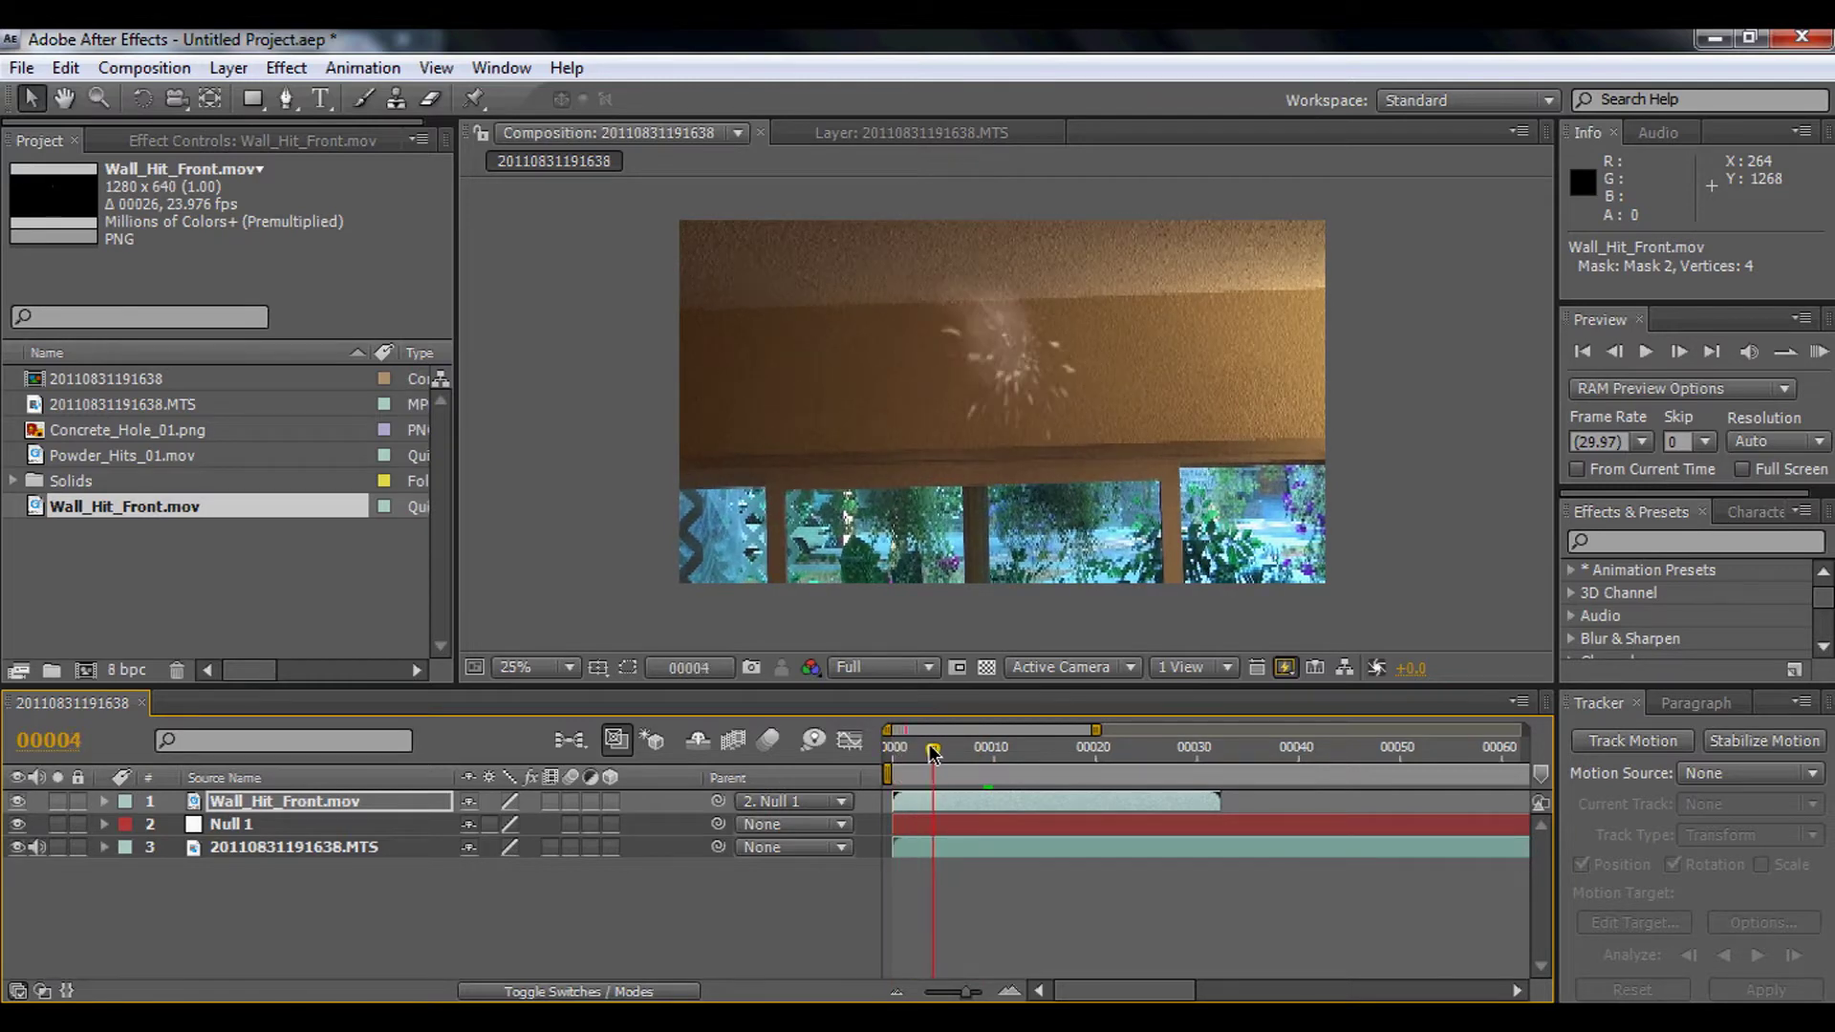
pyautogui.scroll(2, 1036, 373)
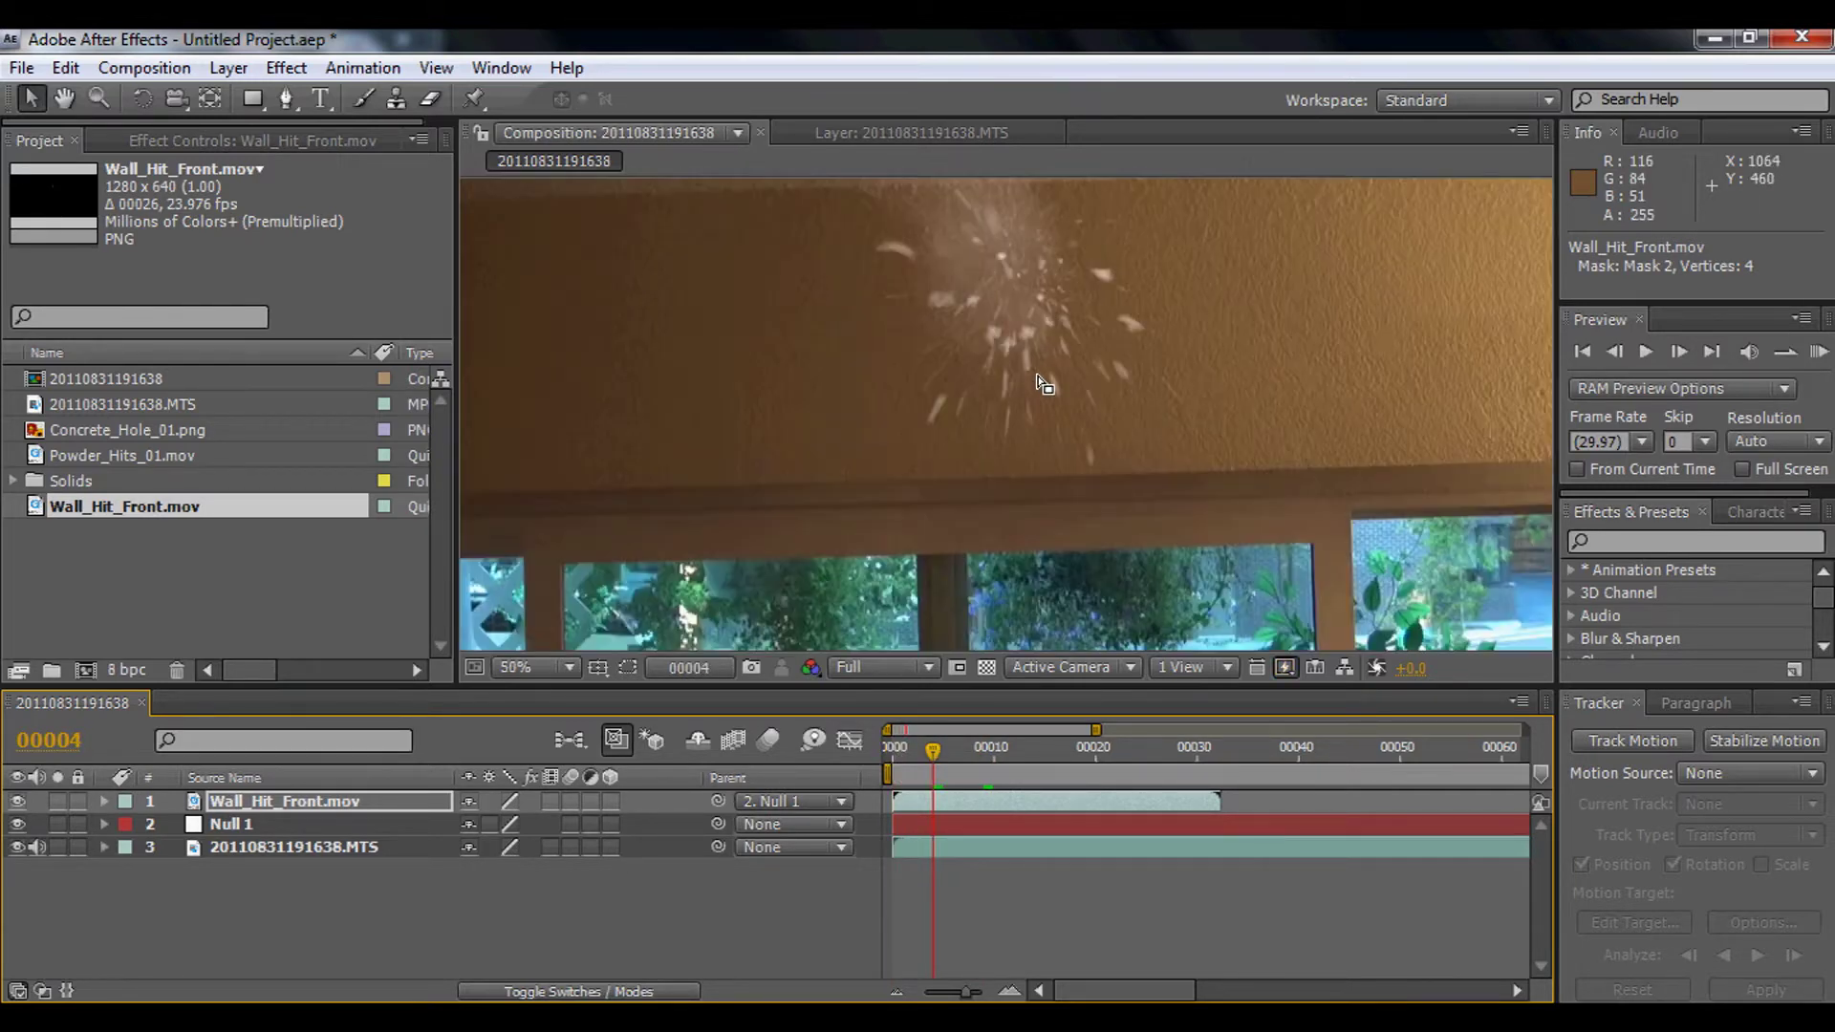
pyautogui.scroll(-2, 1049, 449)
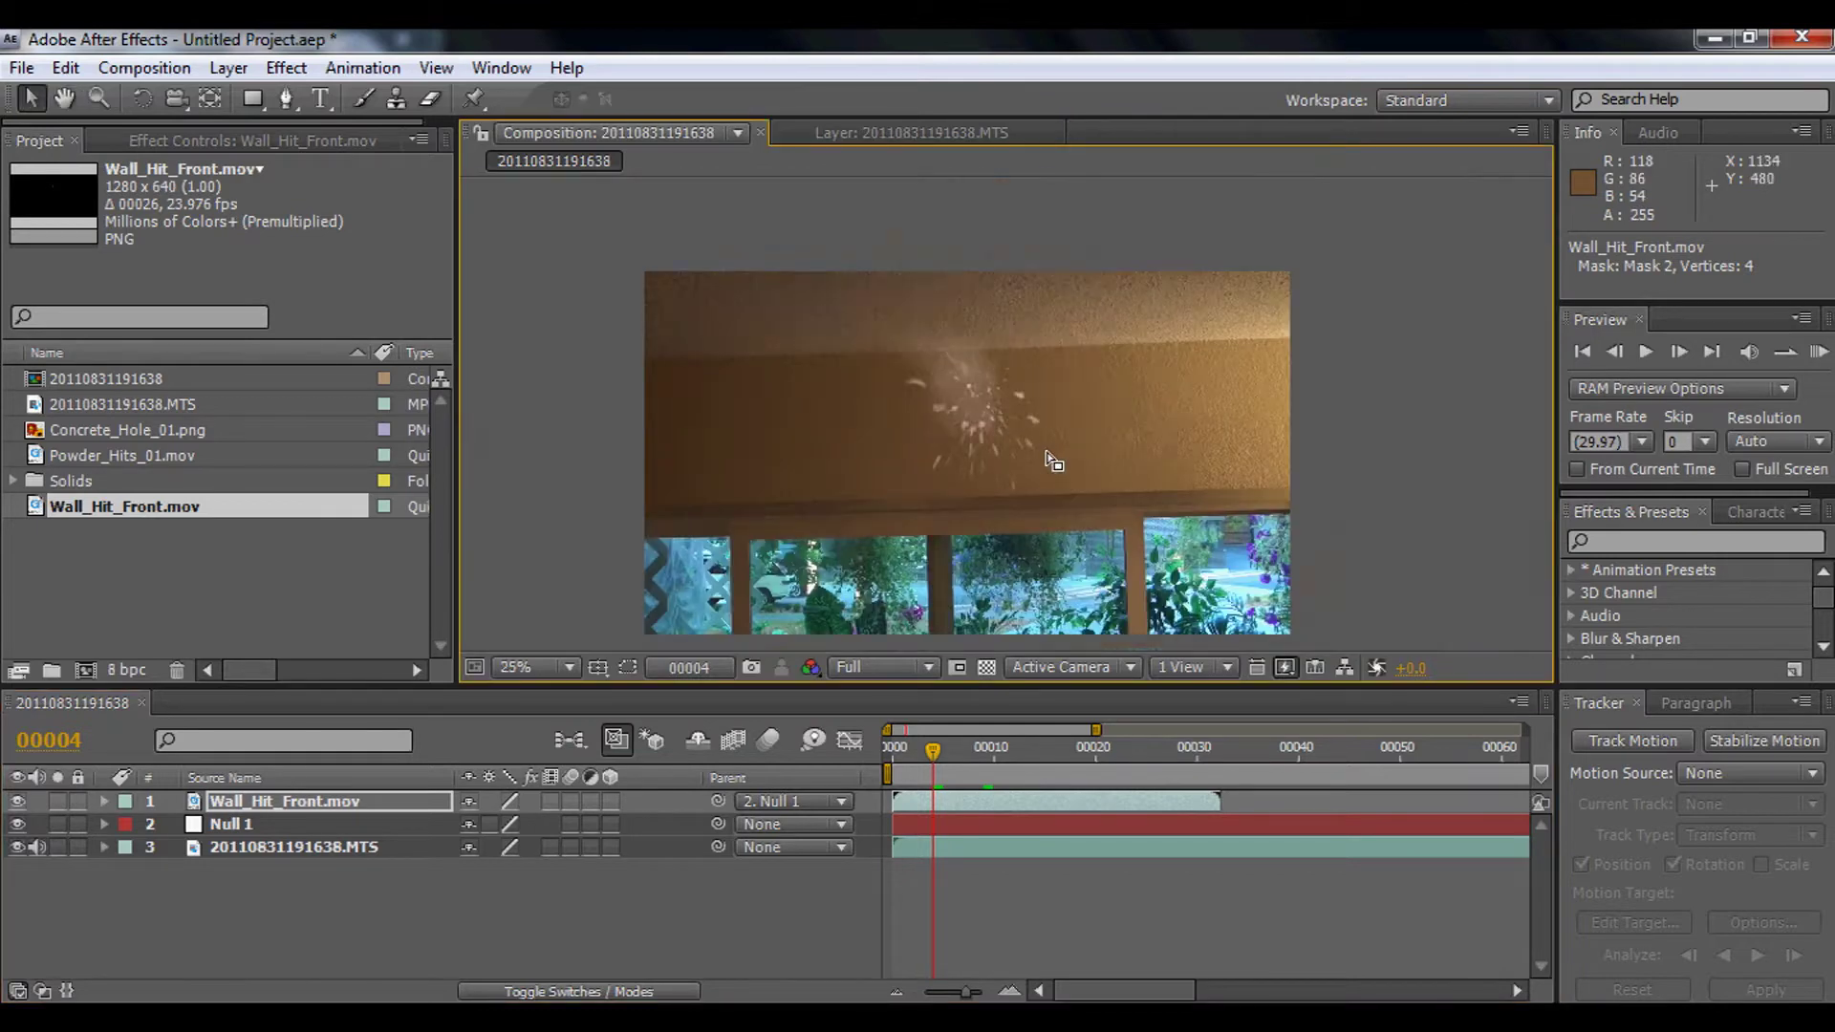
# Step: Add a Curves effect to Wall_Hit_Front and raise the curve's top point to brighten it
pyautogui.click(285, 69)
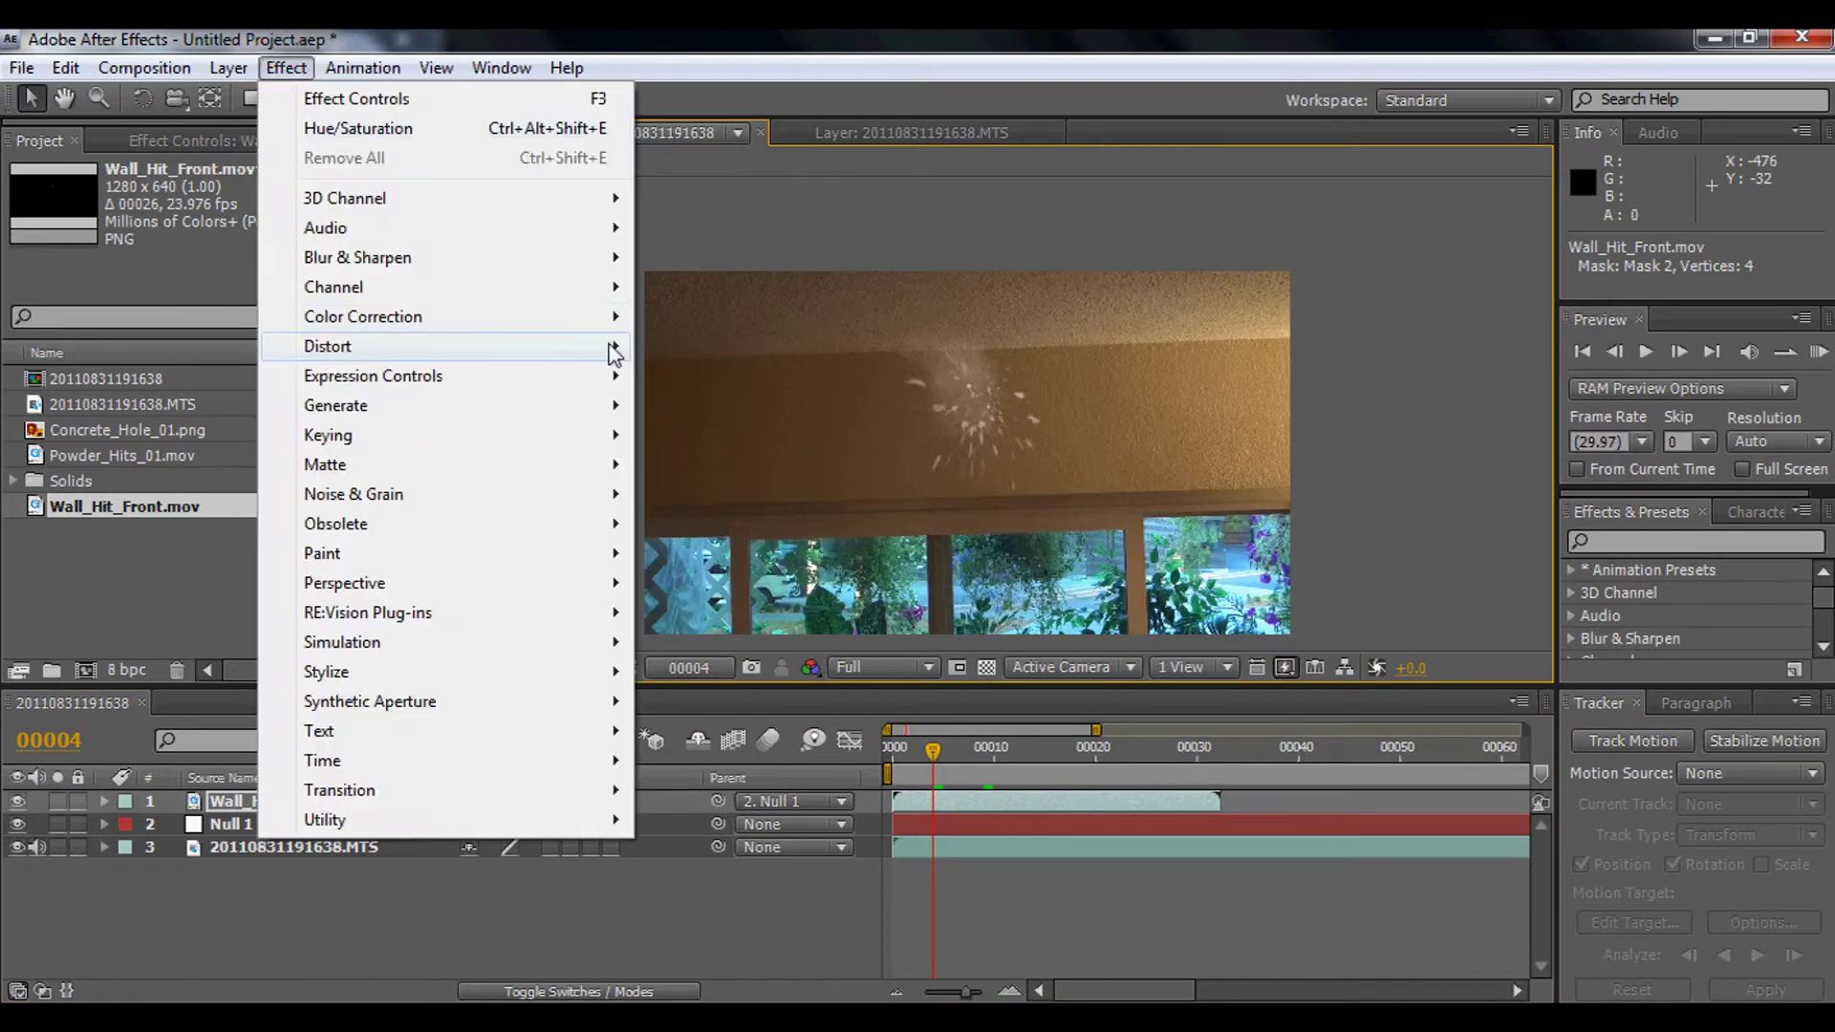
pyautogui.moveTo(548, 327)
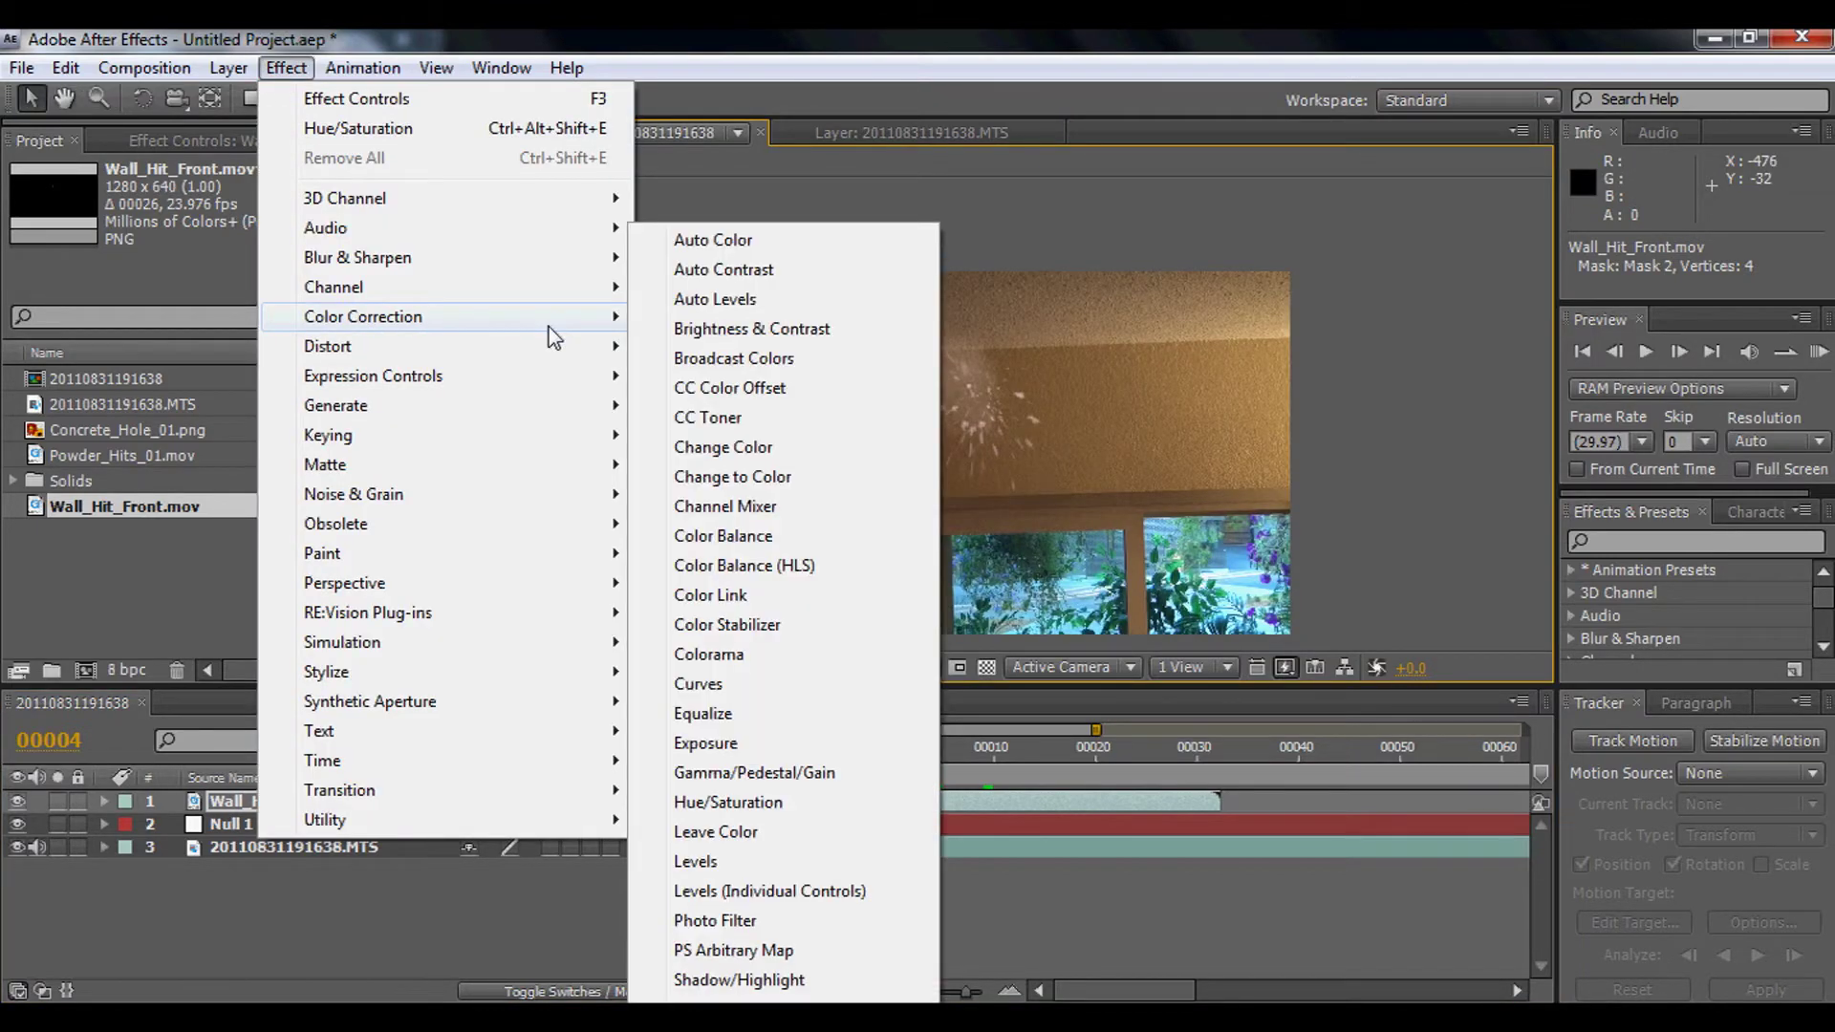
pyautogui.click(774, 682)
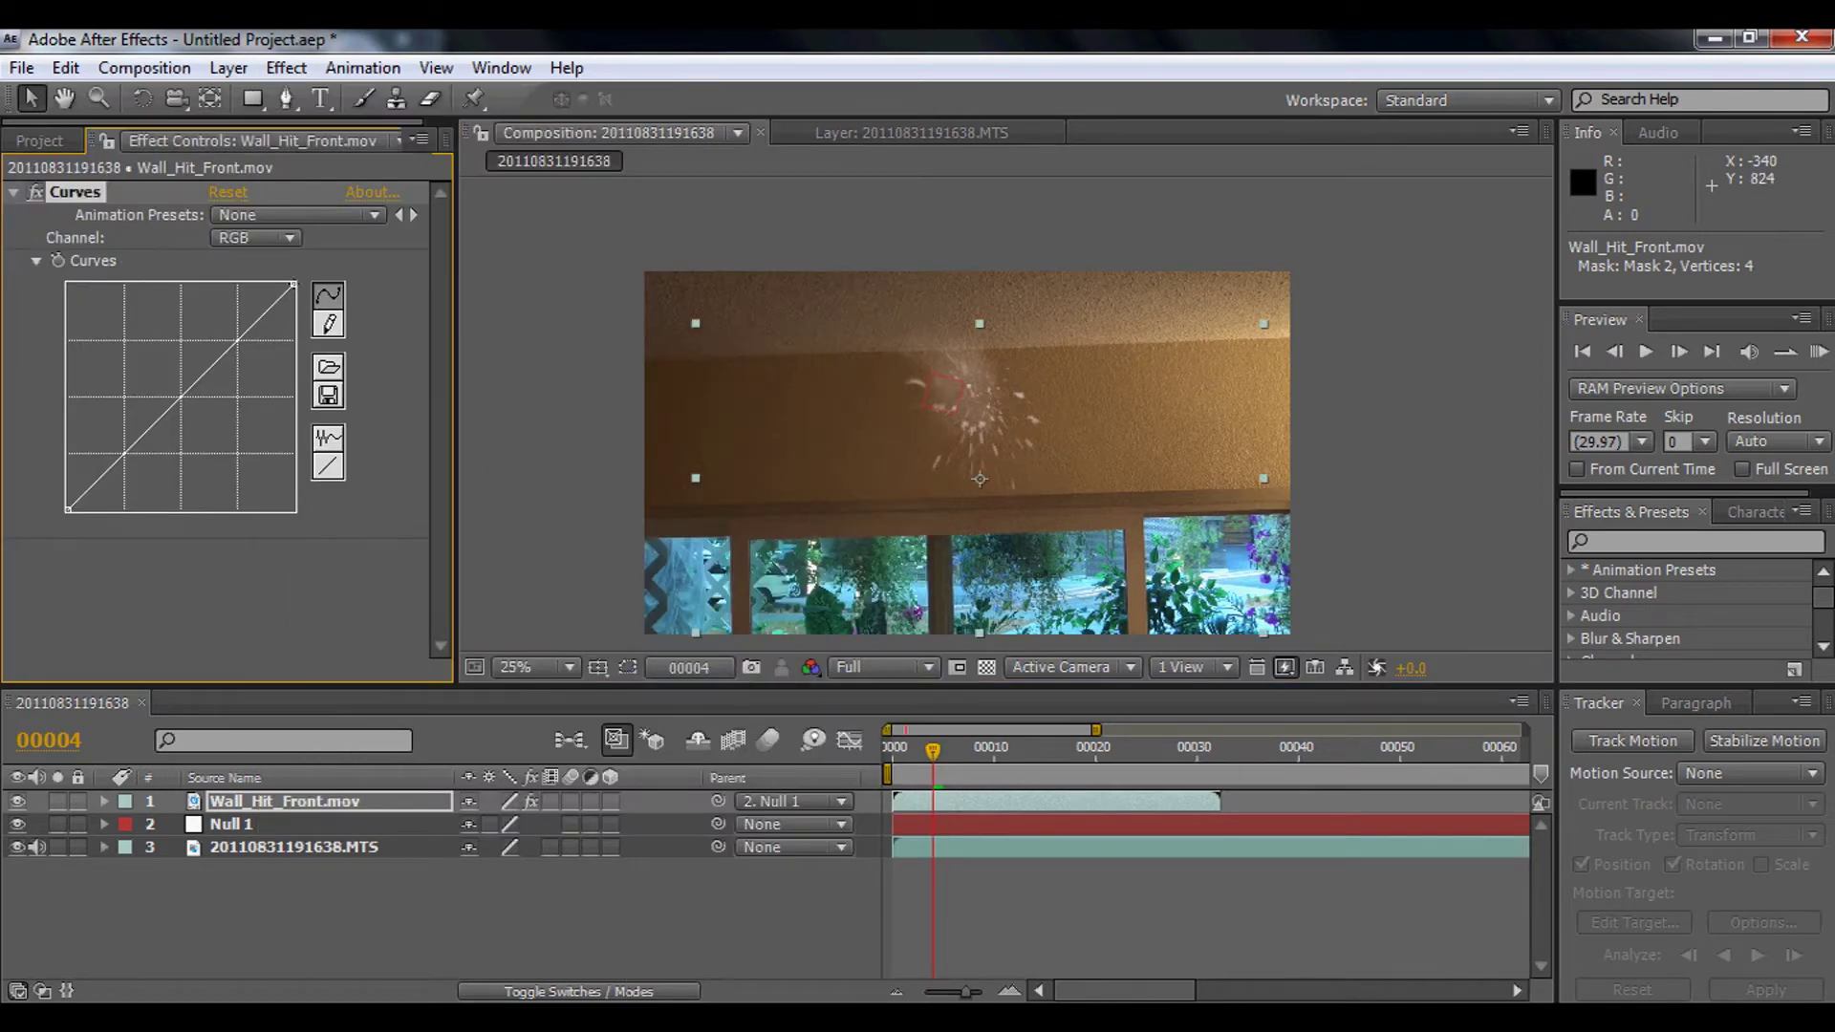
pyautogui.moveTo(293, 283); pyautogui.dragTo(141, 339)
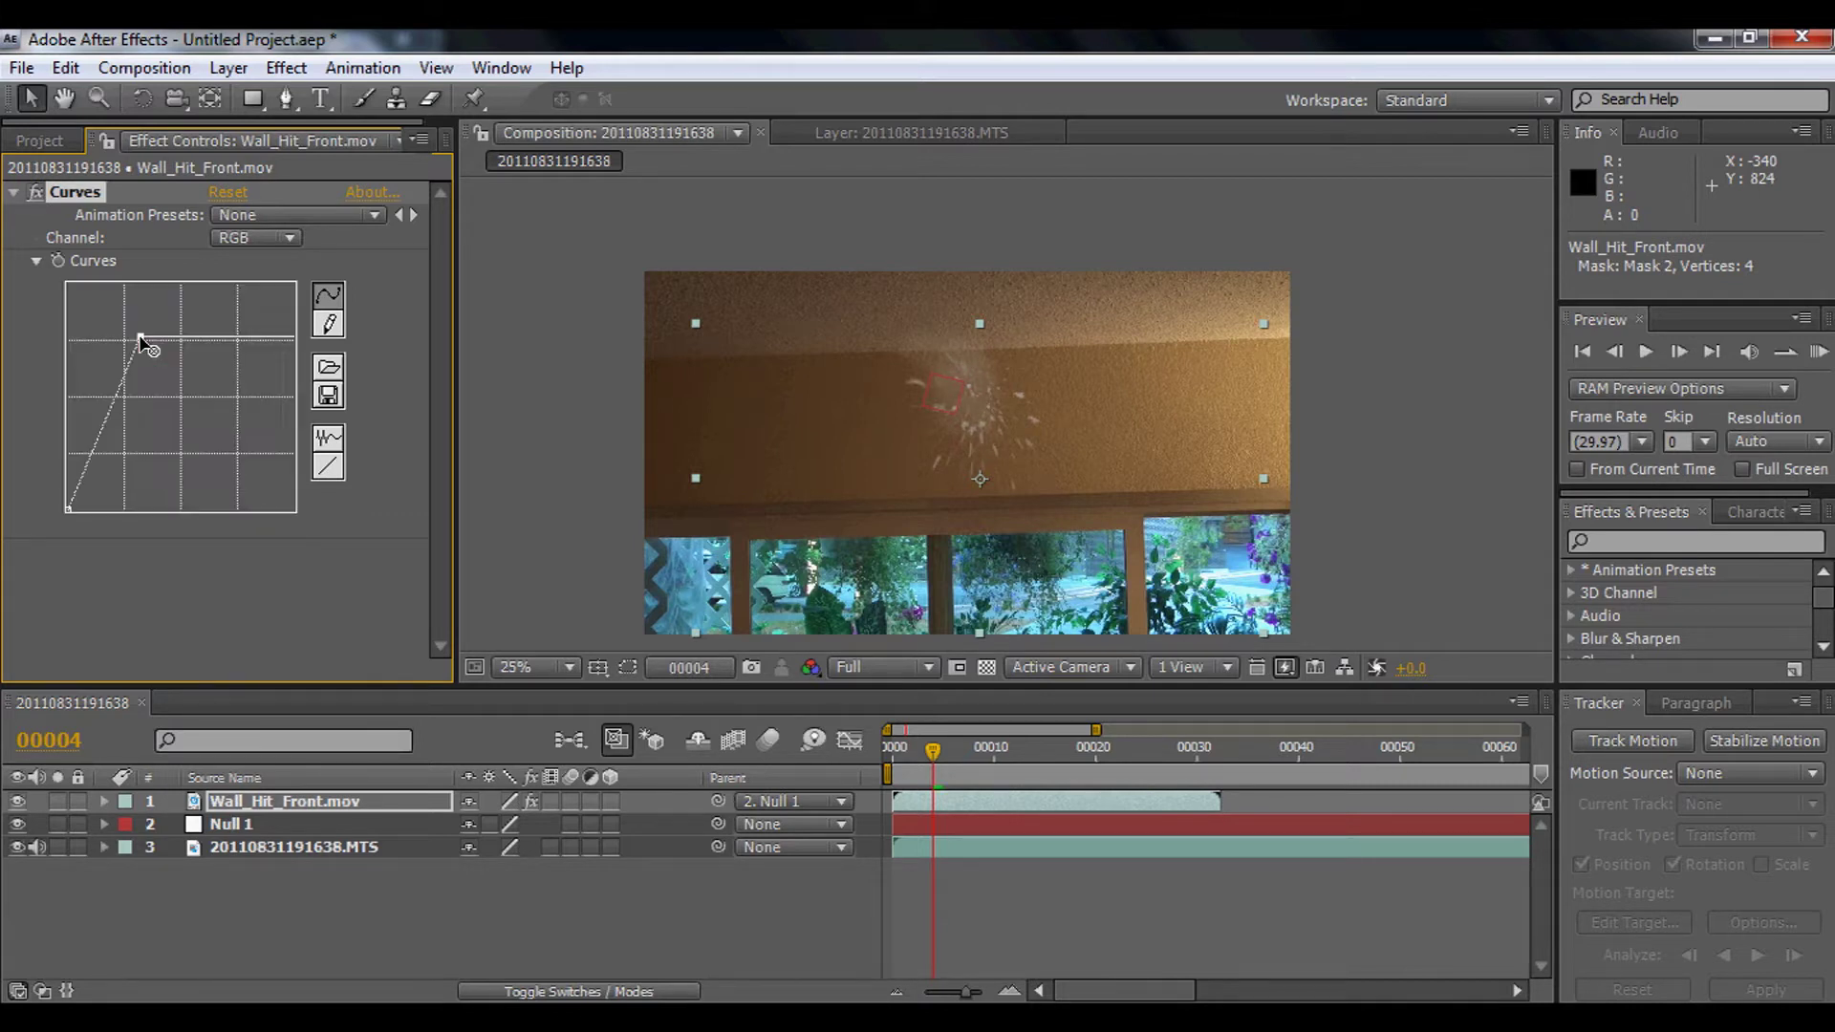
# Step: Add a Levels effect below Curves with Input Black 0.0 and Gamma 1.23
pyautogui.click(285, 67)
pyautogui.moveTo(526, 412)
pyautogui.moveTo(535, 318)
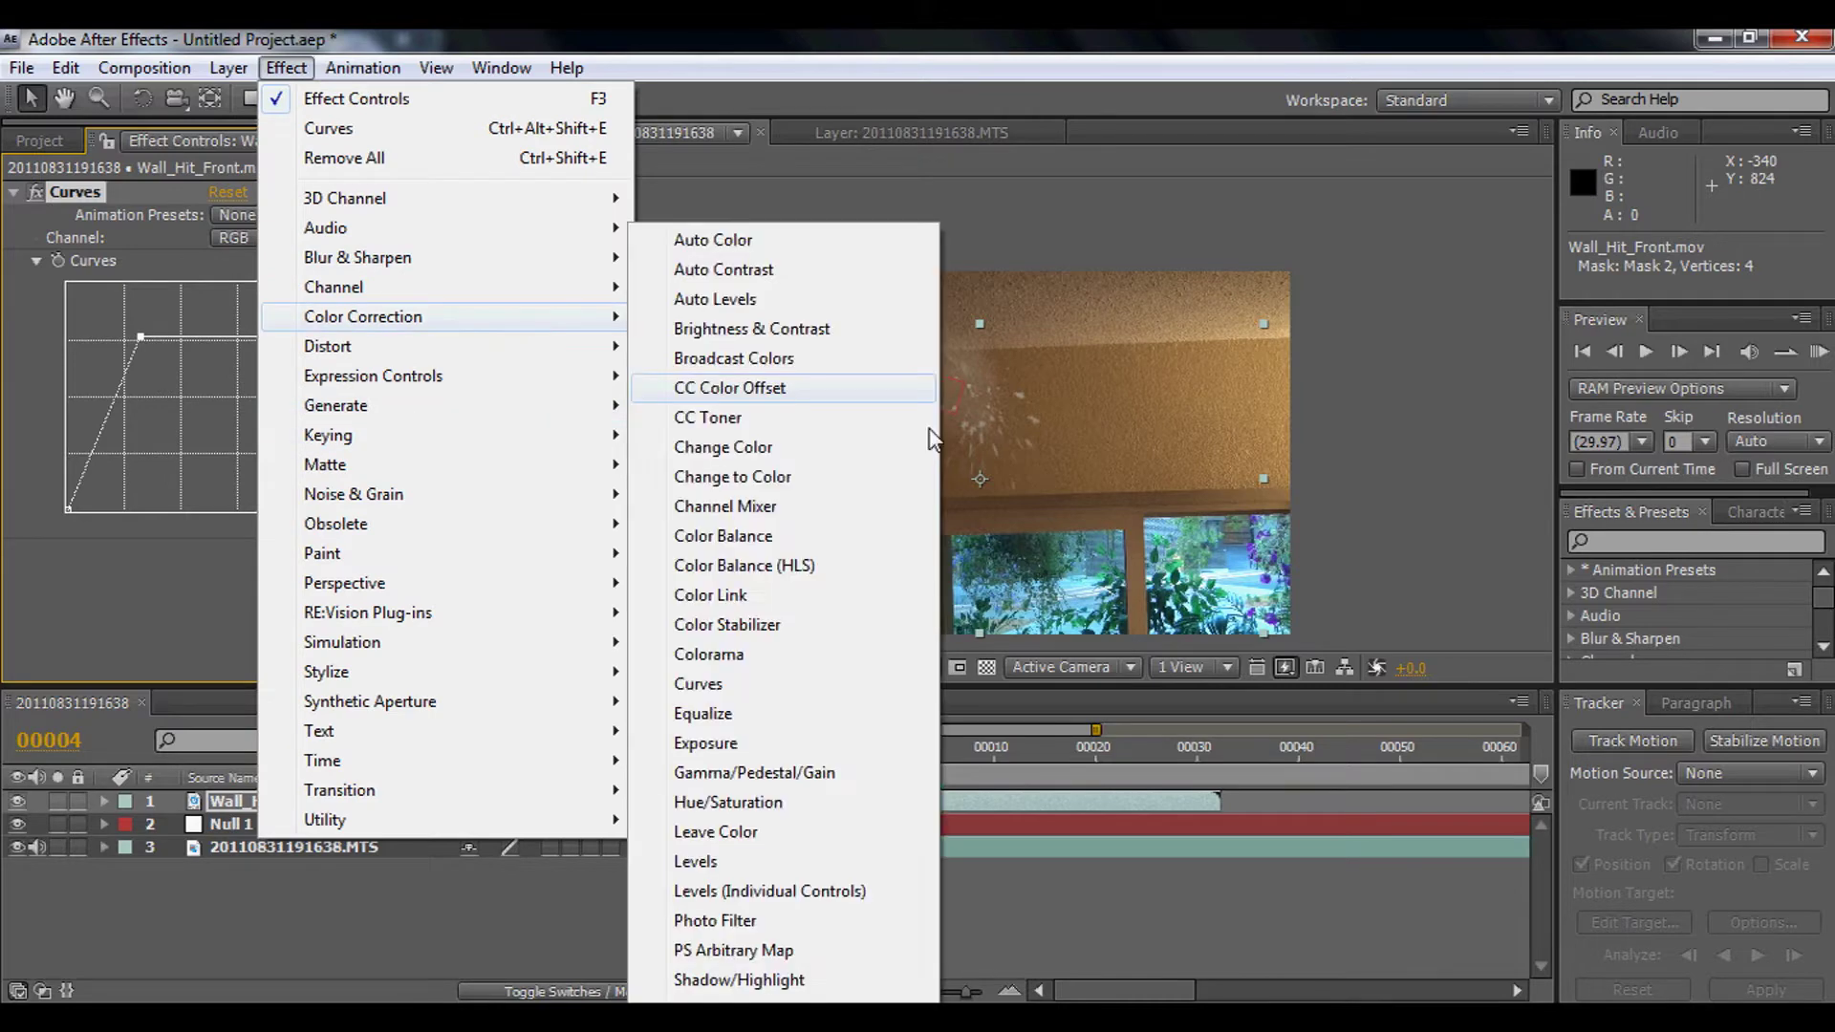
pyautogui.click(695, 861)
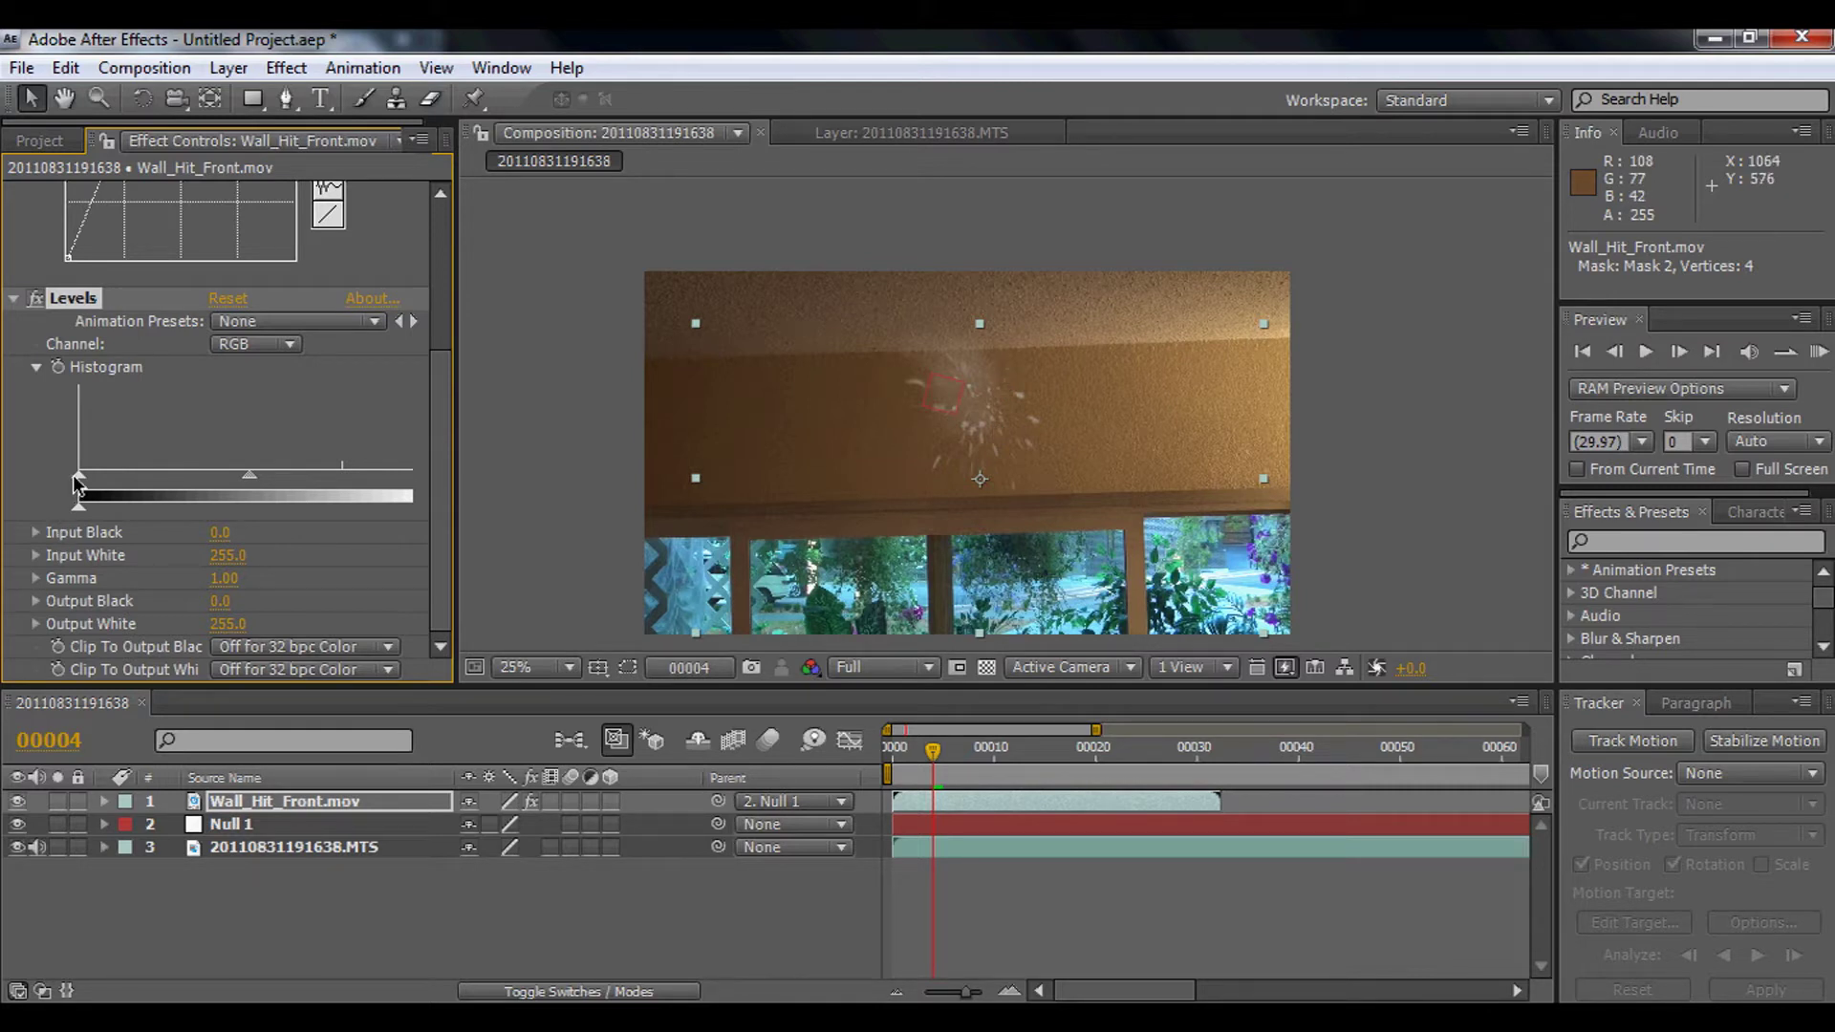
pyautogui.moveTo(76, 483); pyautogui.dragTo(153, 487)
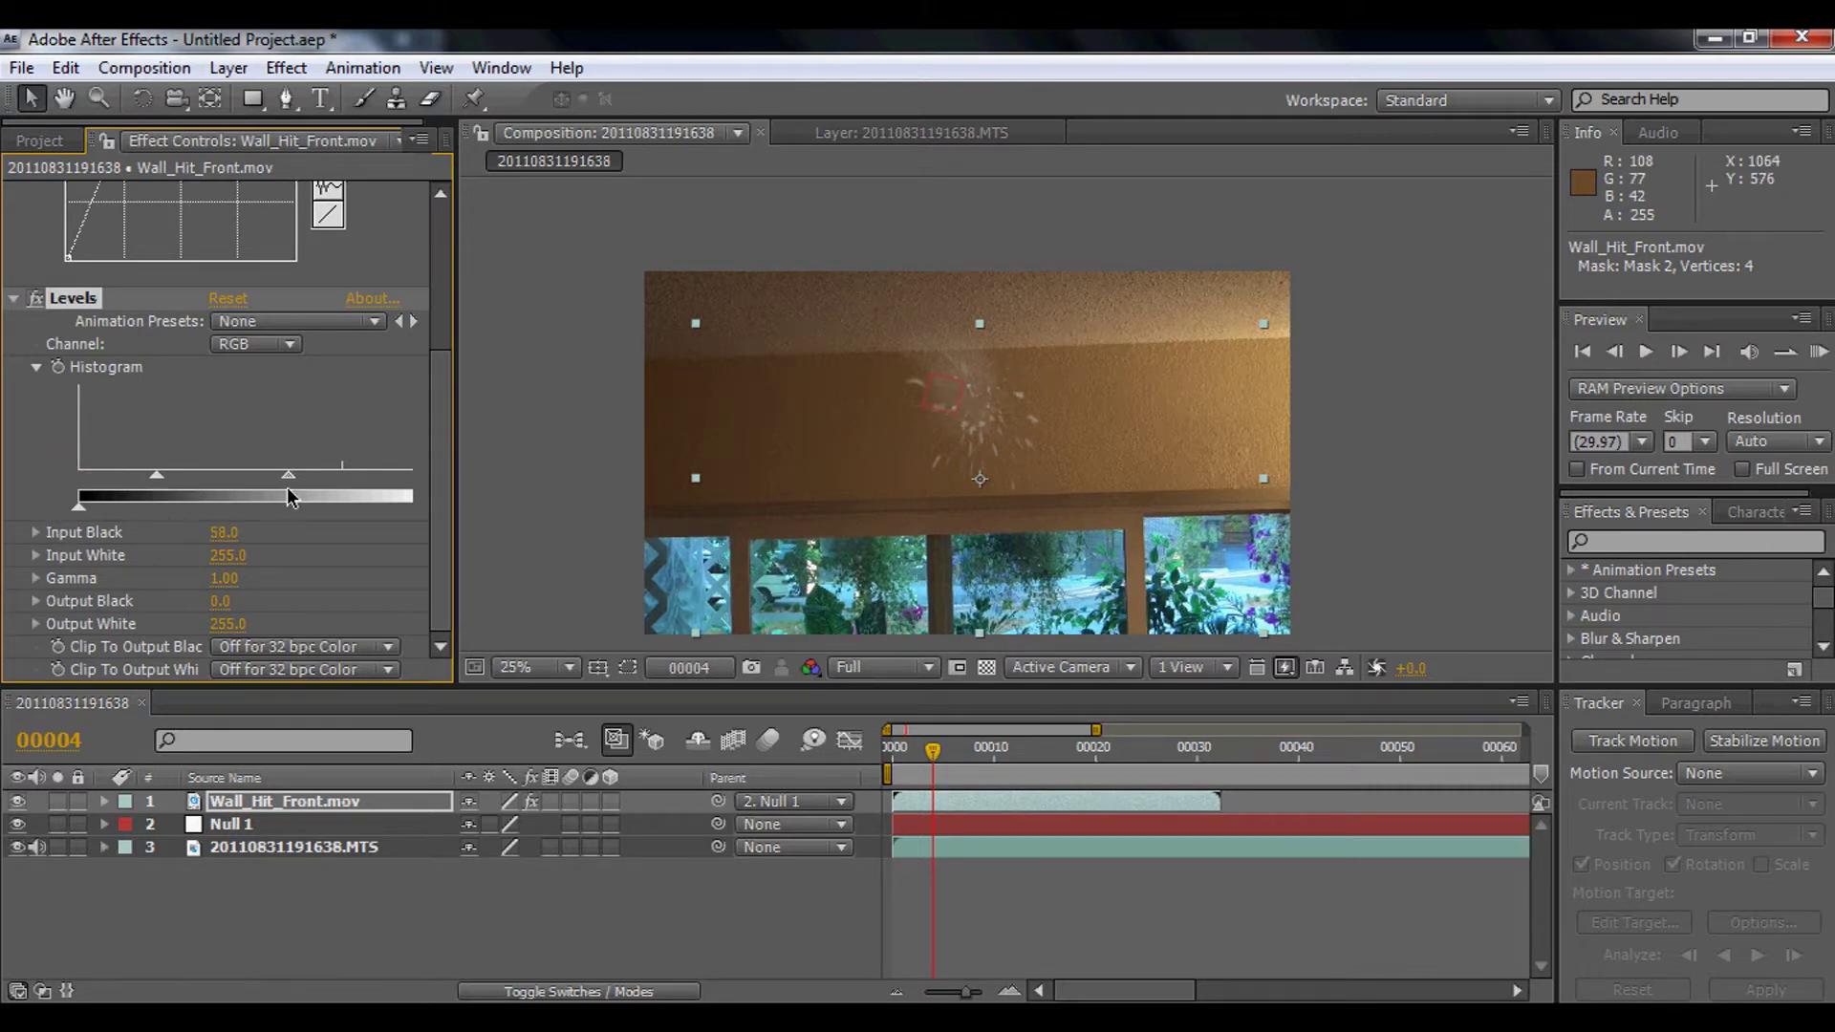
pyautogui.moveTo(288, 475); pyautogui.dragTo(4, 497)
pyautogui.moveTo(150, 474); pyautogui.dragTo(238, 477)
pyautogui.click(359, 950)
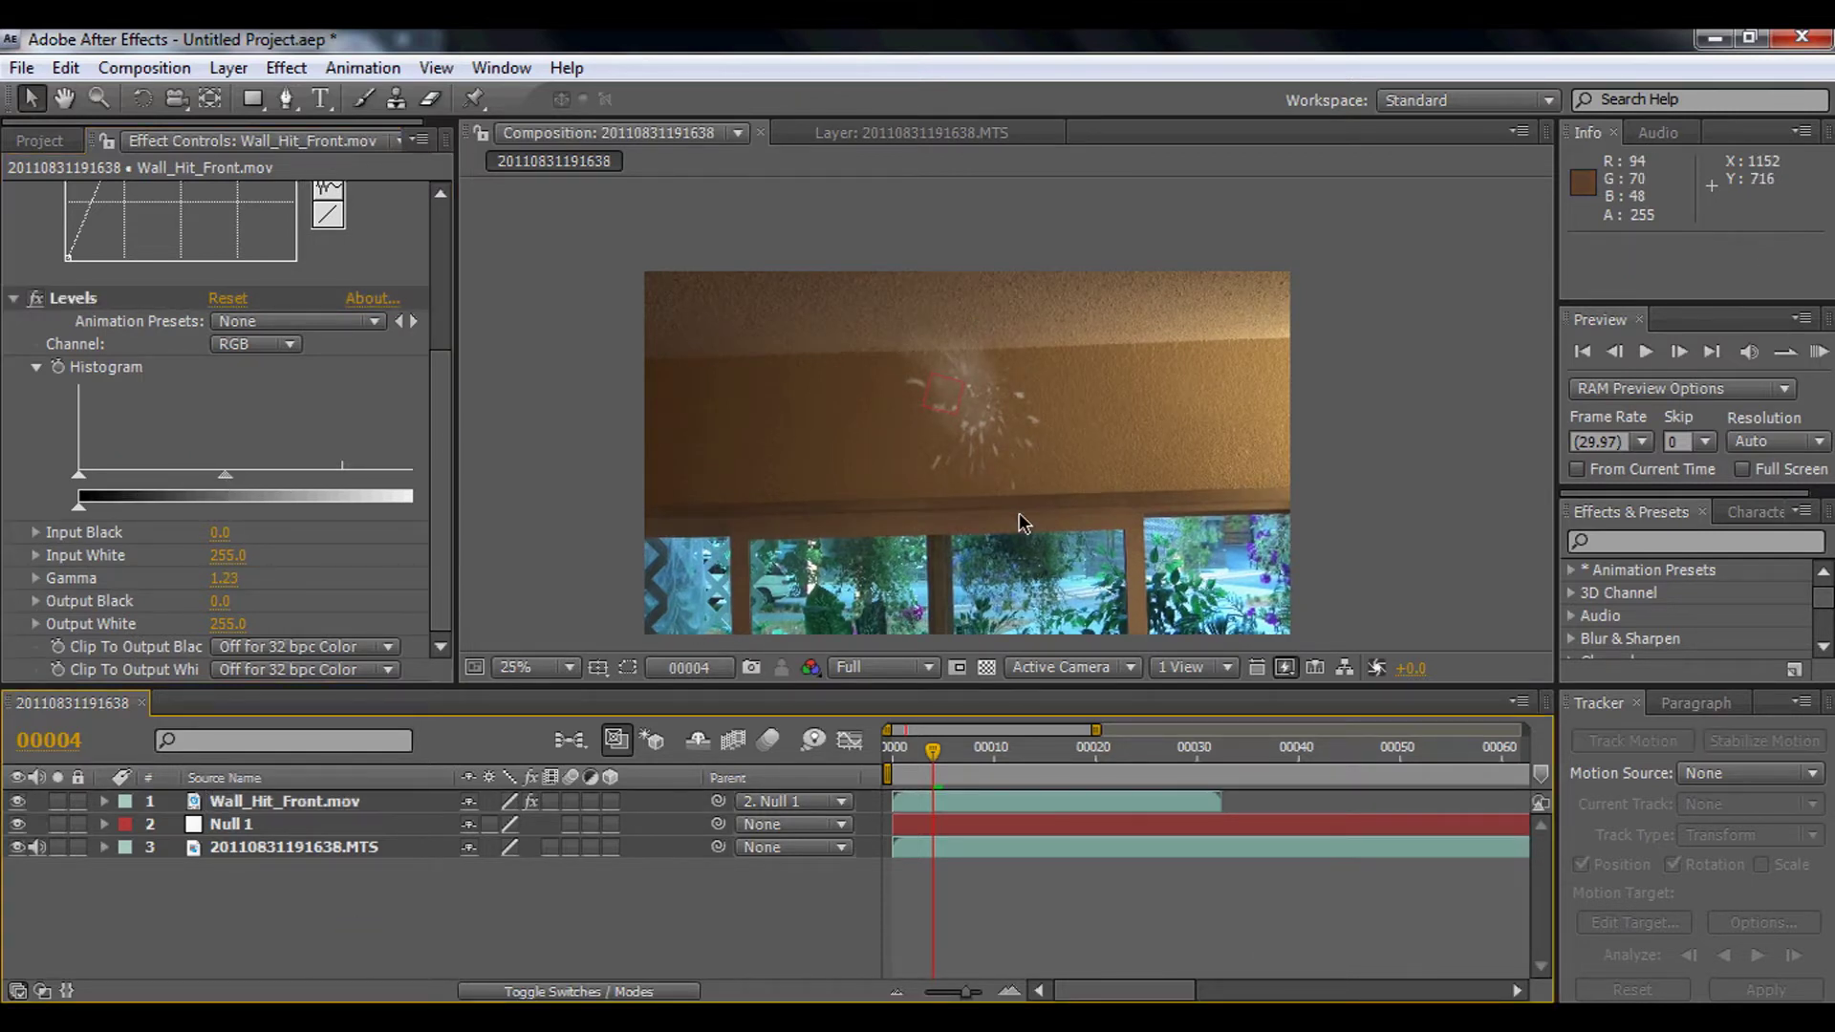
pyautogui.press(',')
pyautogui.press('.')
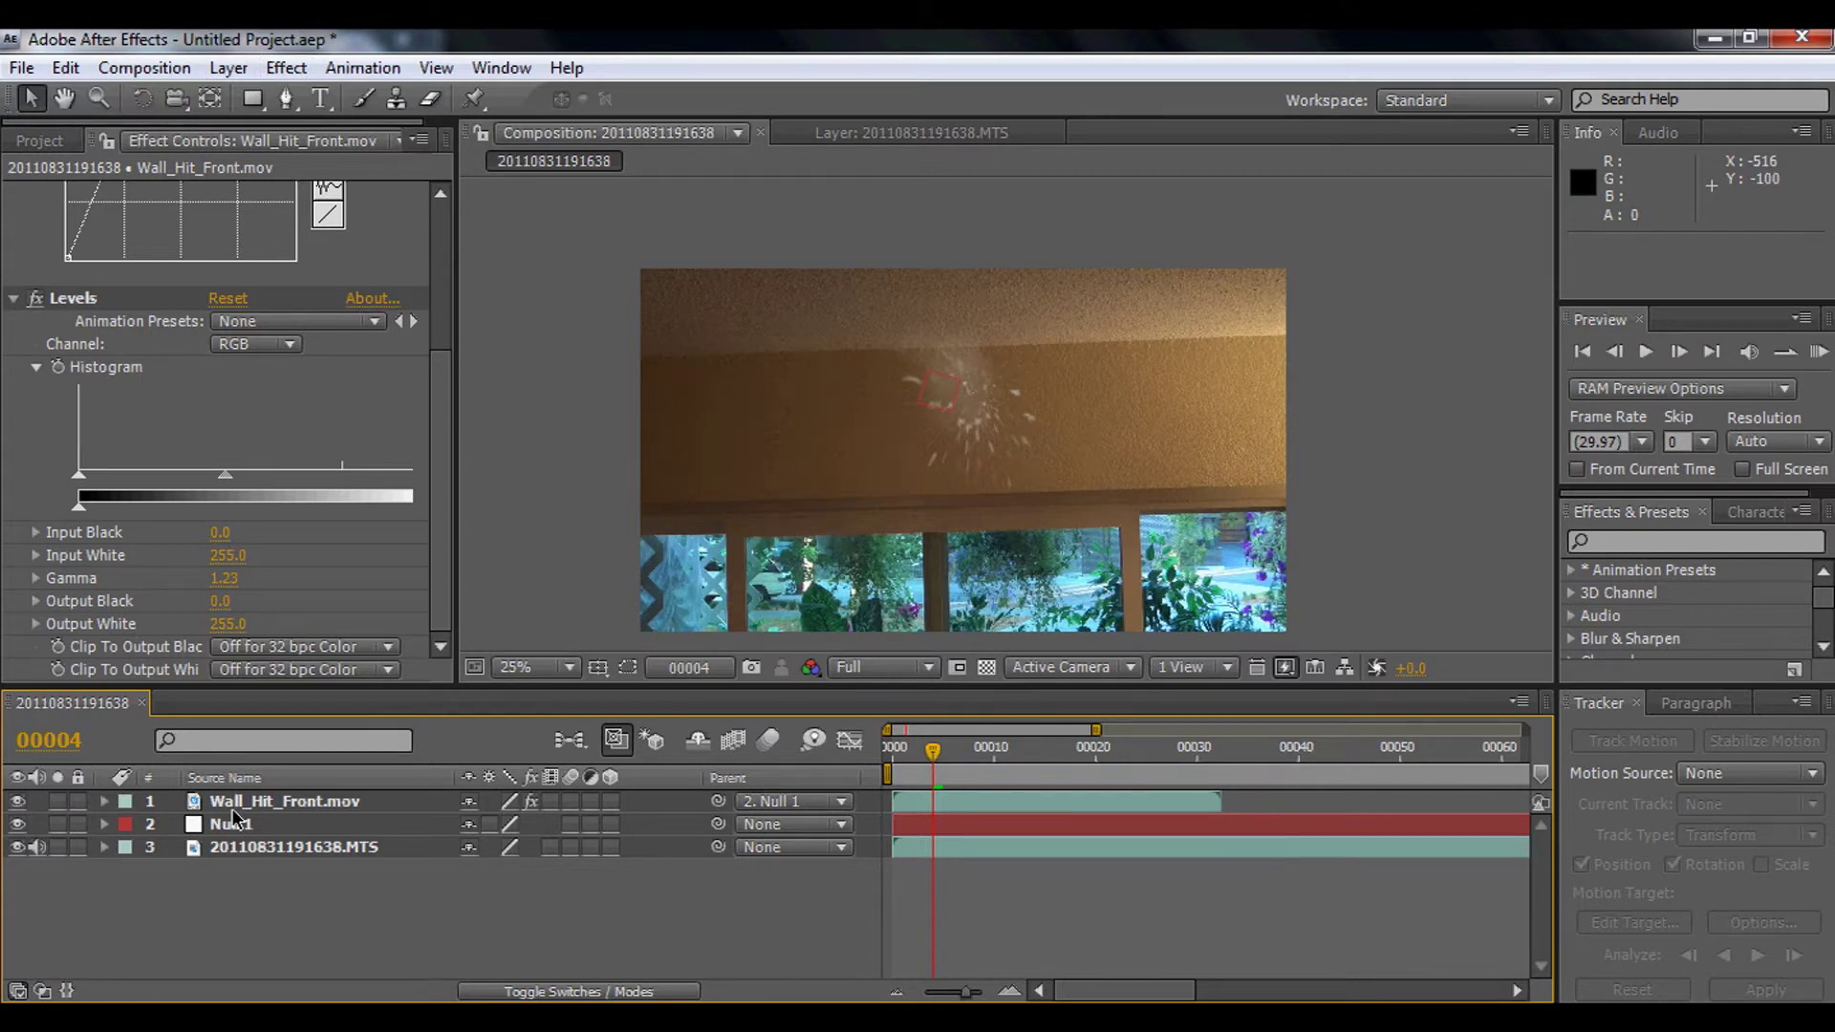
# Step: Select Concrete_Hole_01.png in the project files and zoom the timeline to the first ten frames
pyautogui.click(24, 140)
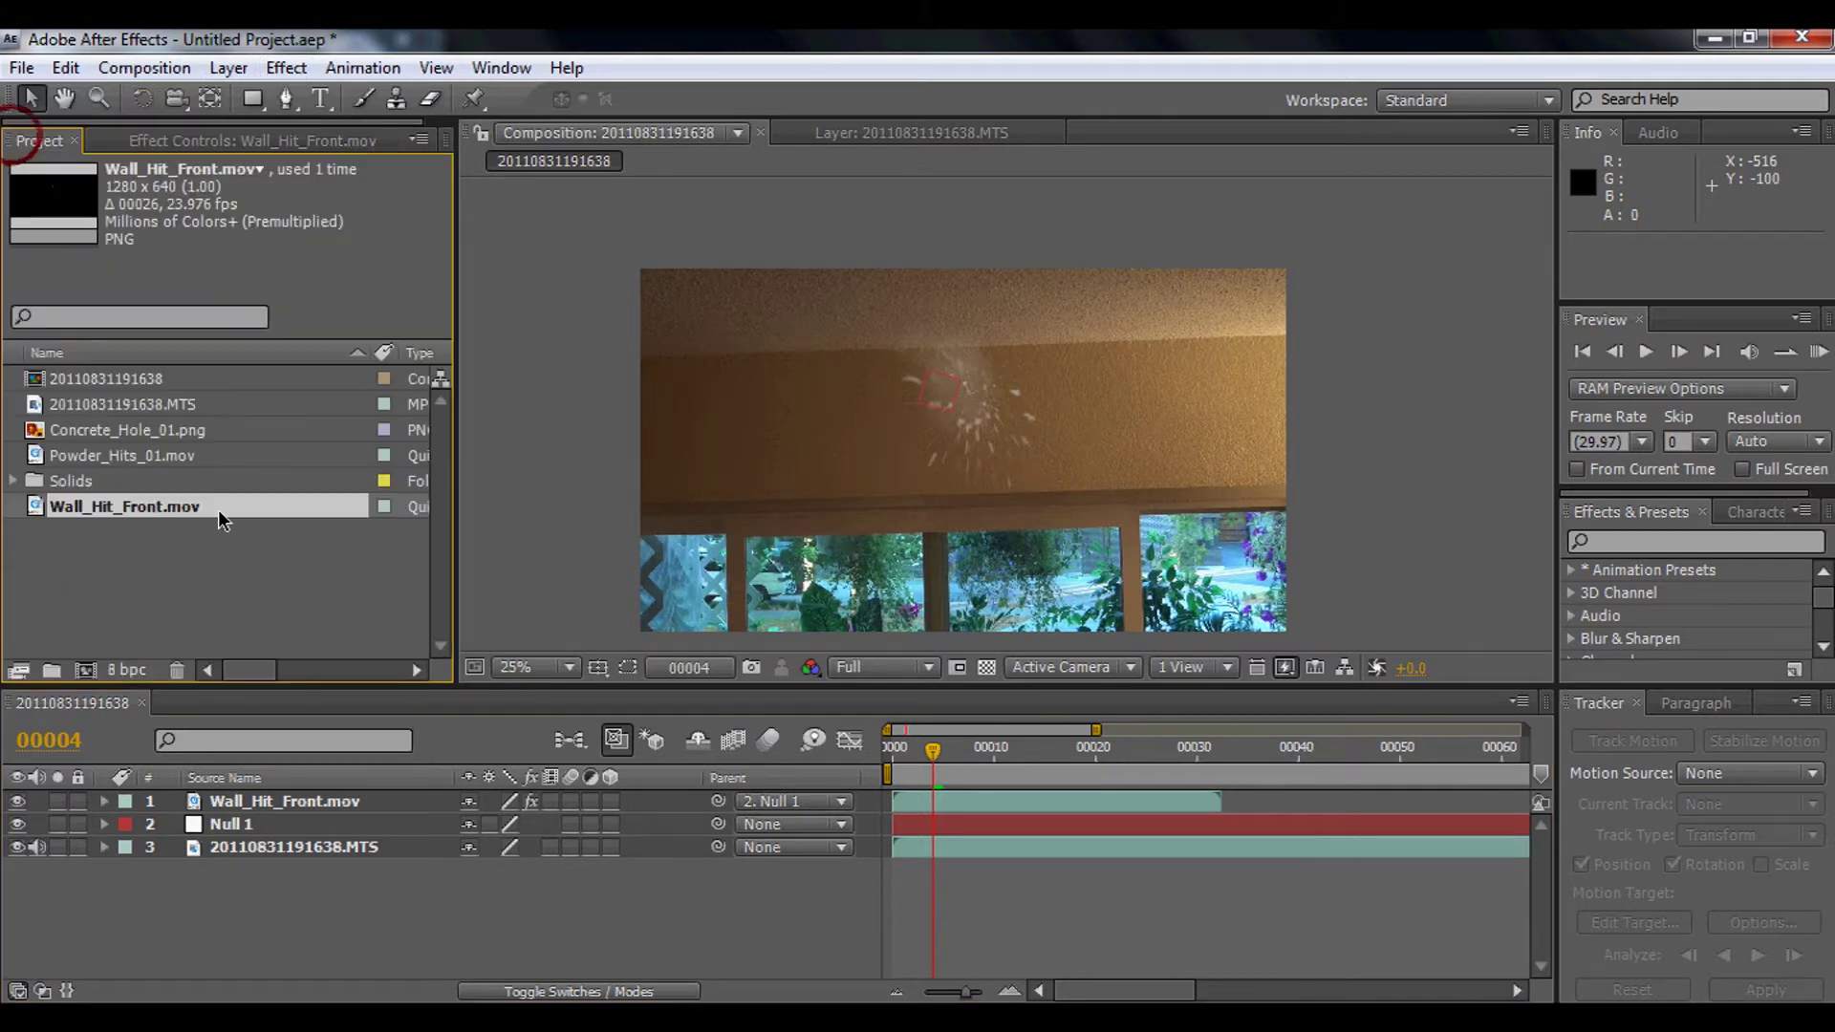
pyautogui.click(211, 612)
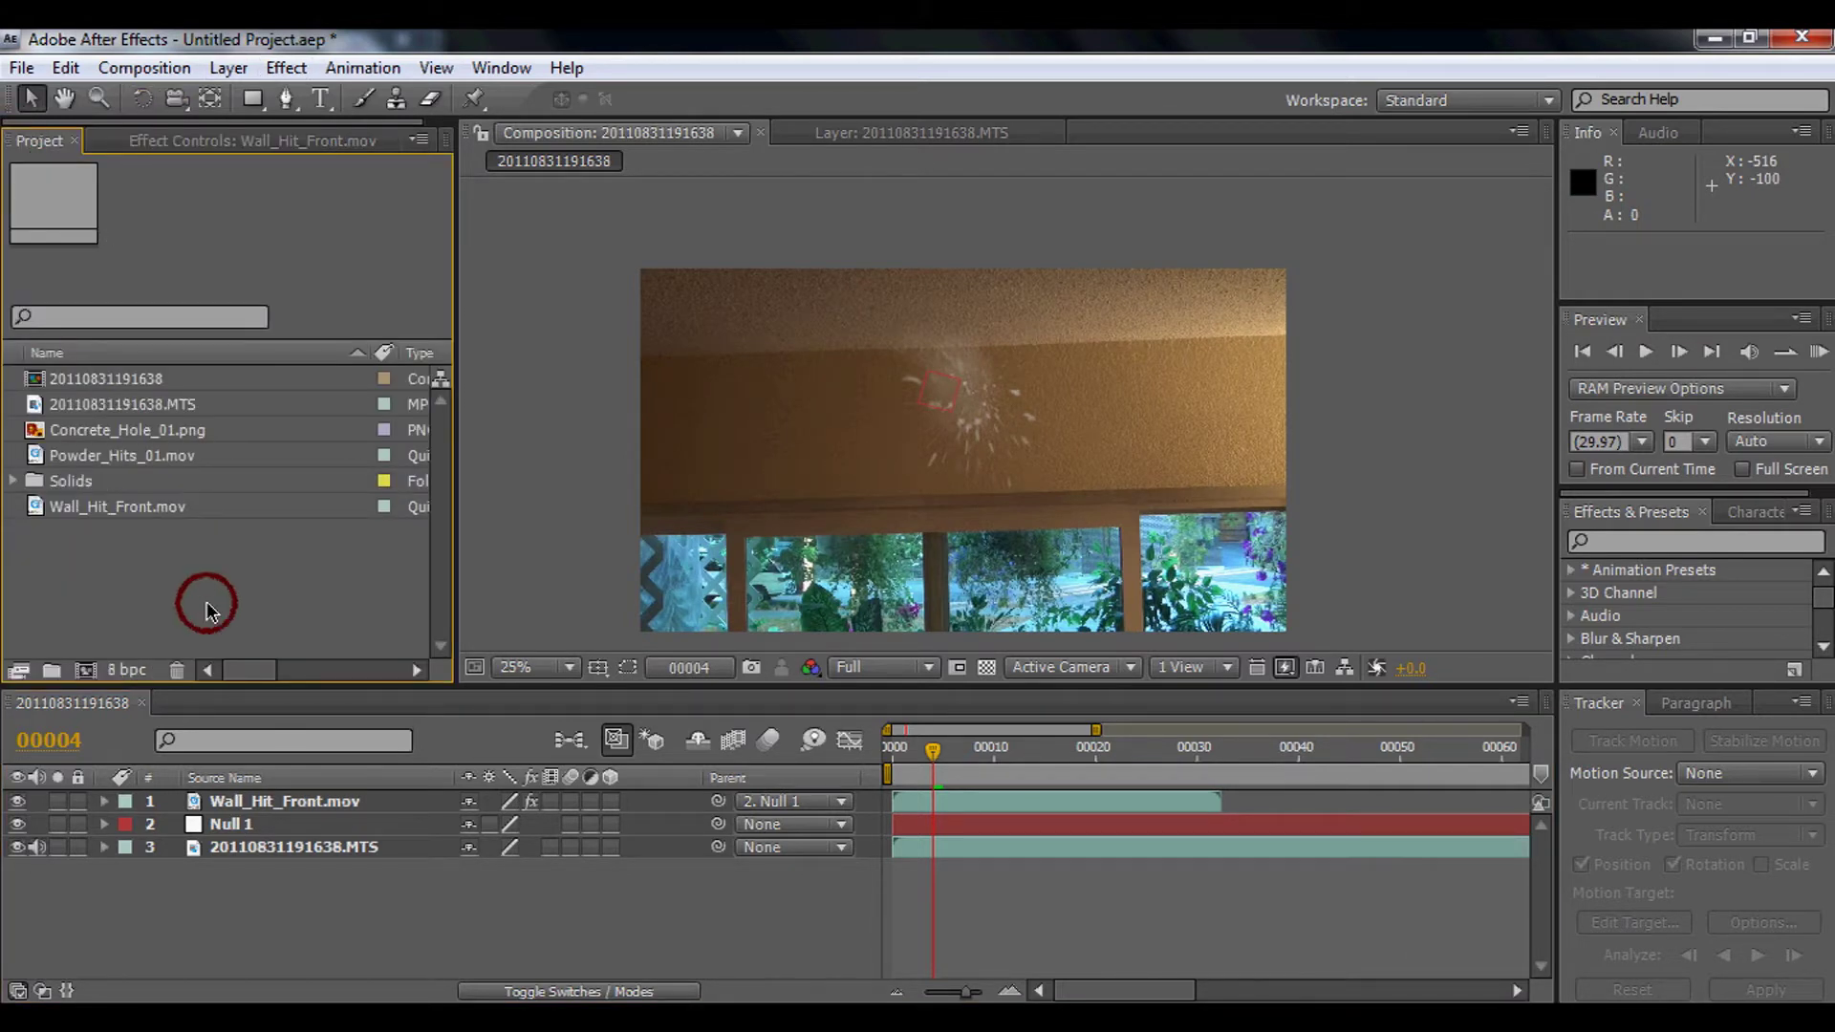
pyautogui.click(187, 435)
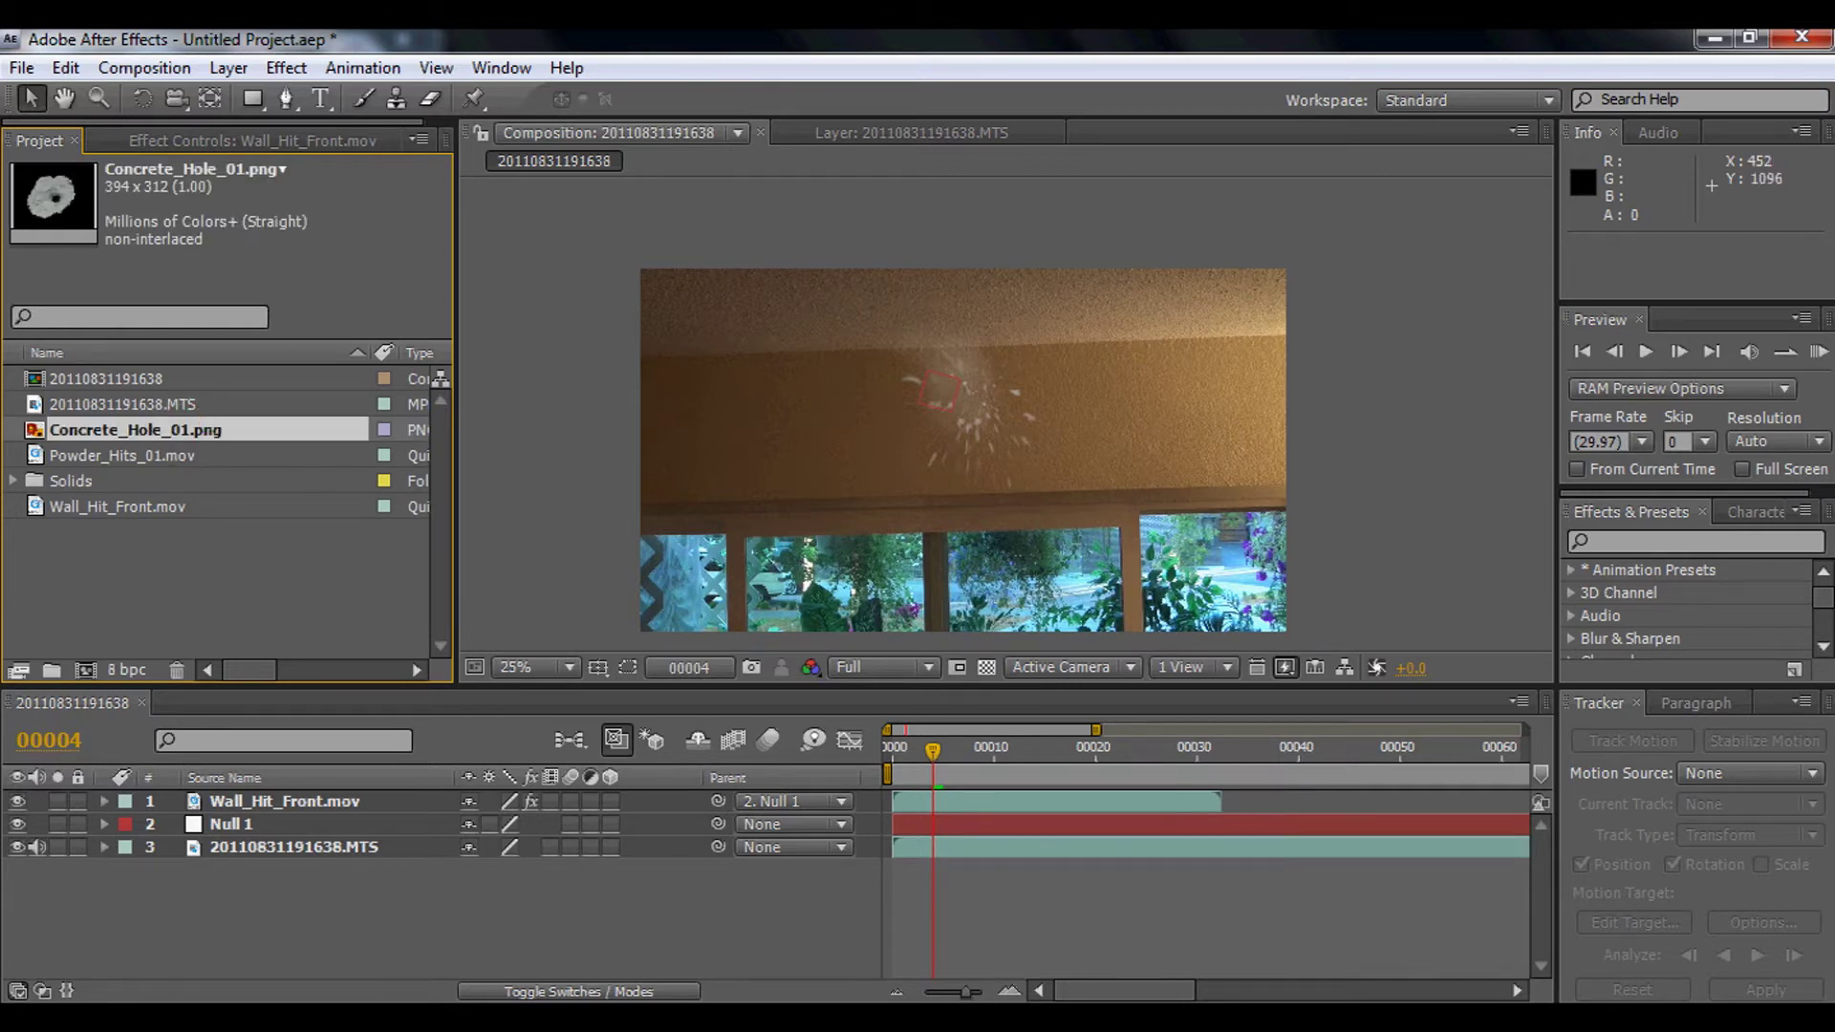
pyautogui.moveTo(956, 991); pyautogui.dragTo(979, 991)
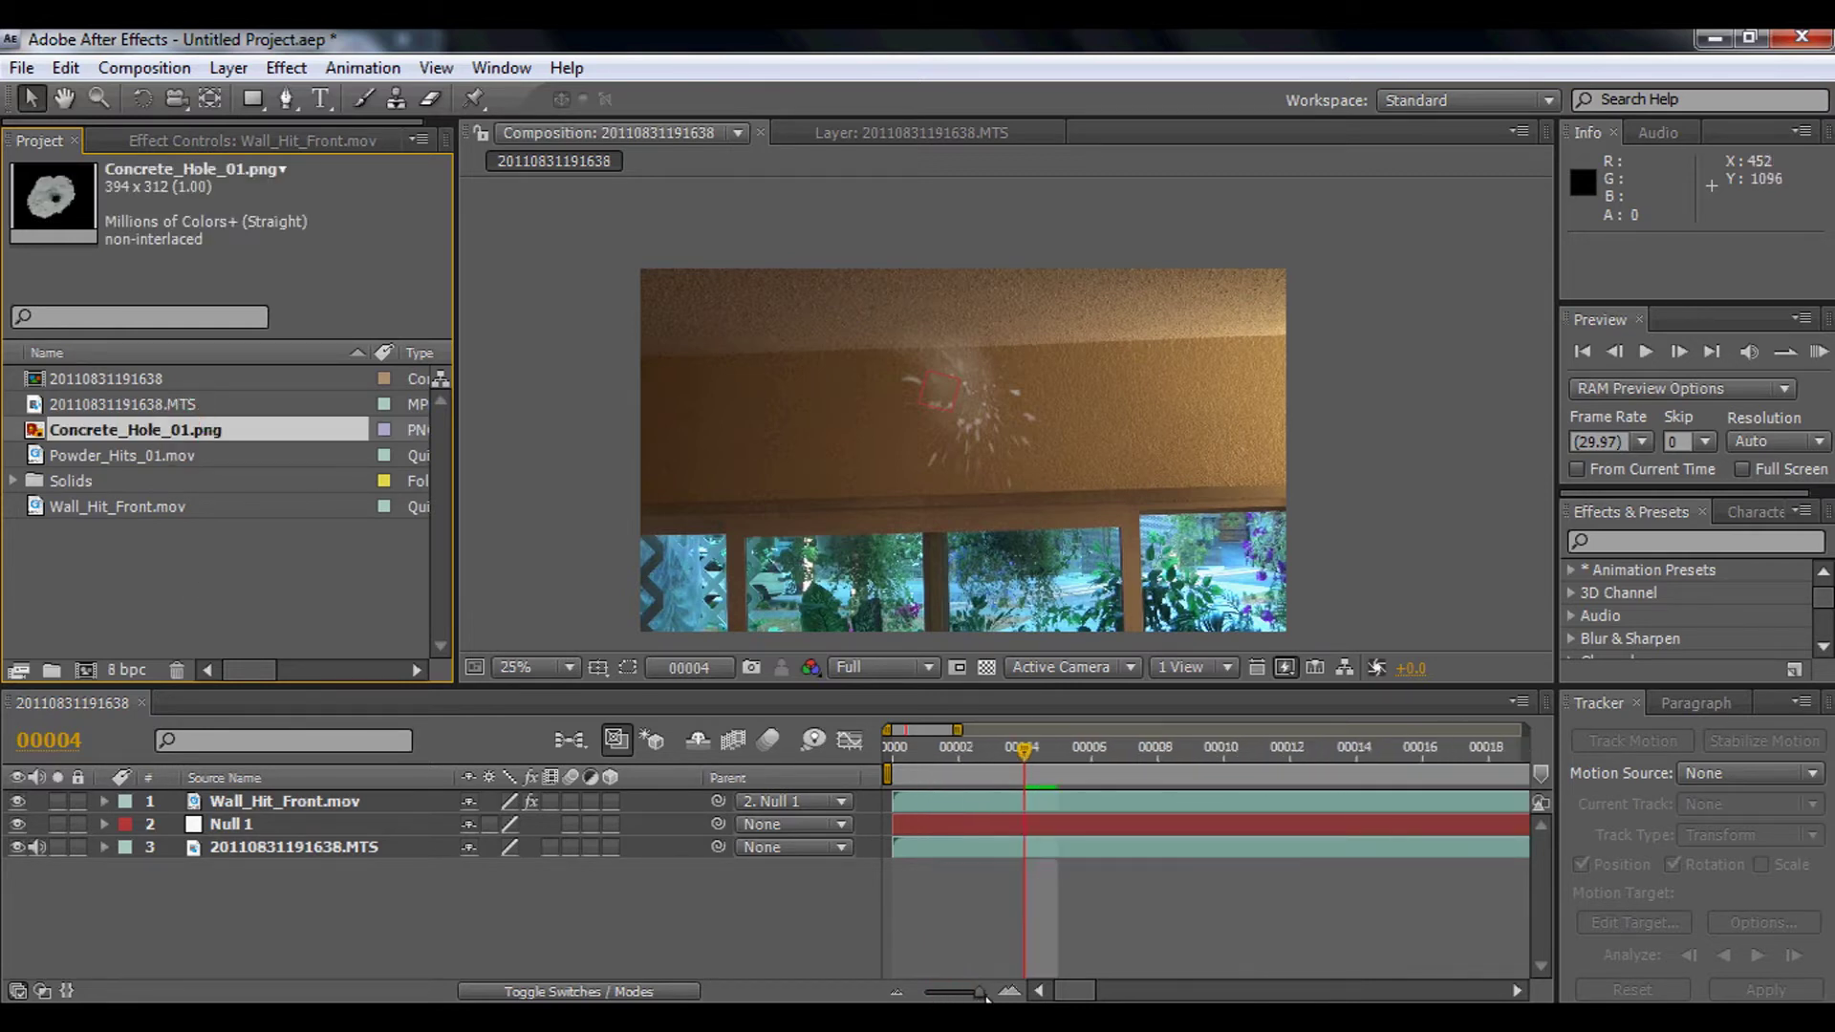
# Step: Step through frames 00000 to 00003 to preview the puff, then reselect Concrete_Hole_01.png
pyautogui.click(890, 755)
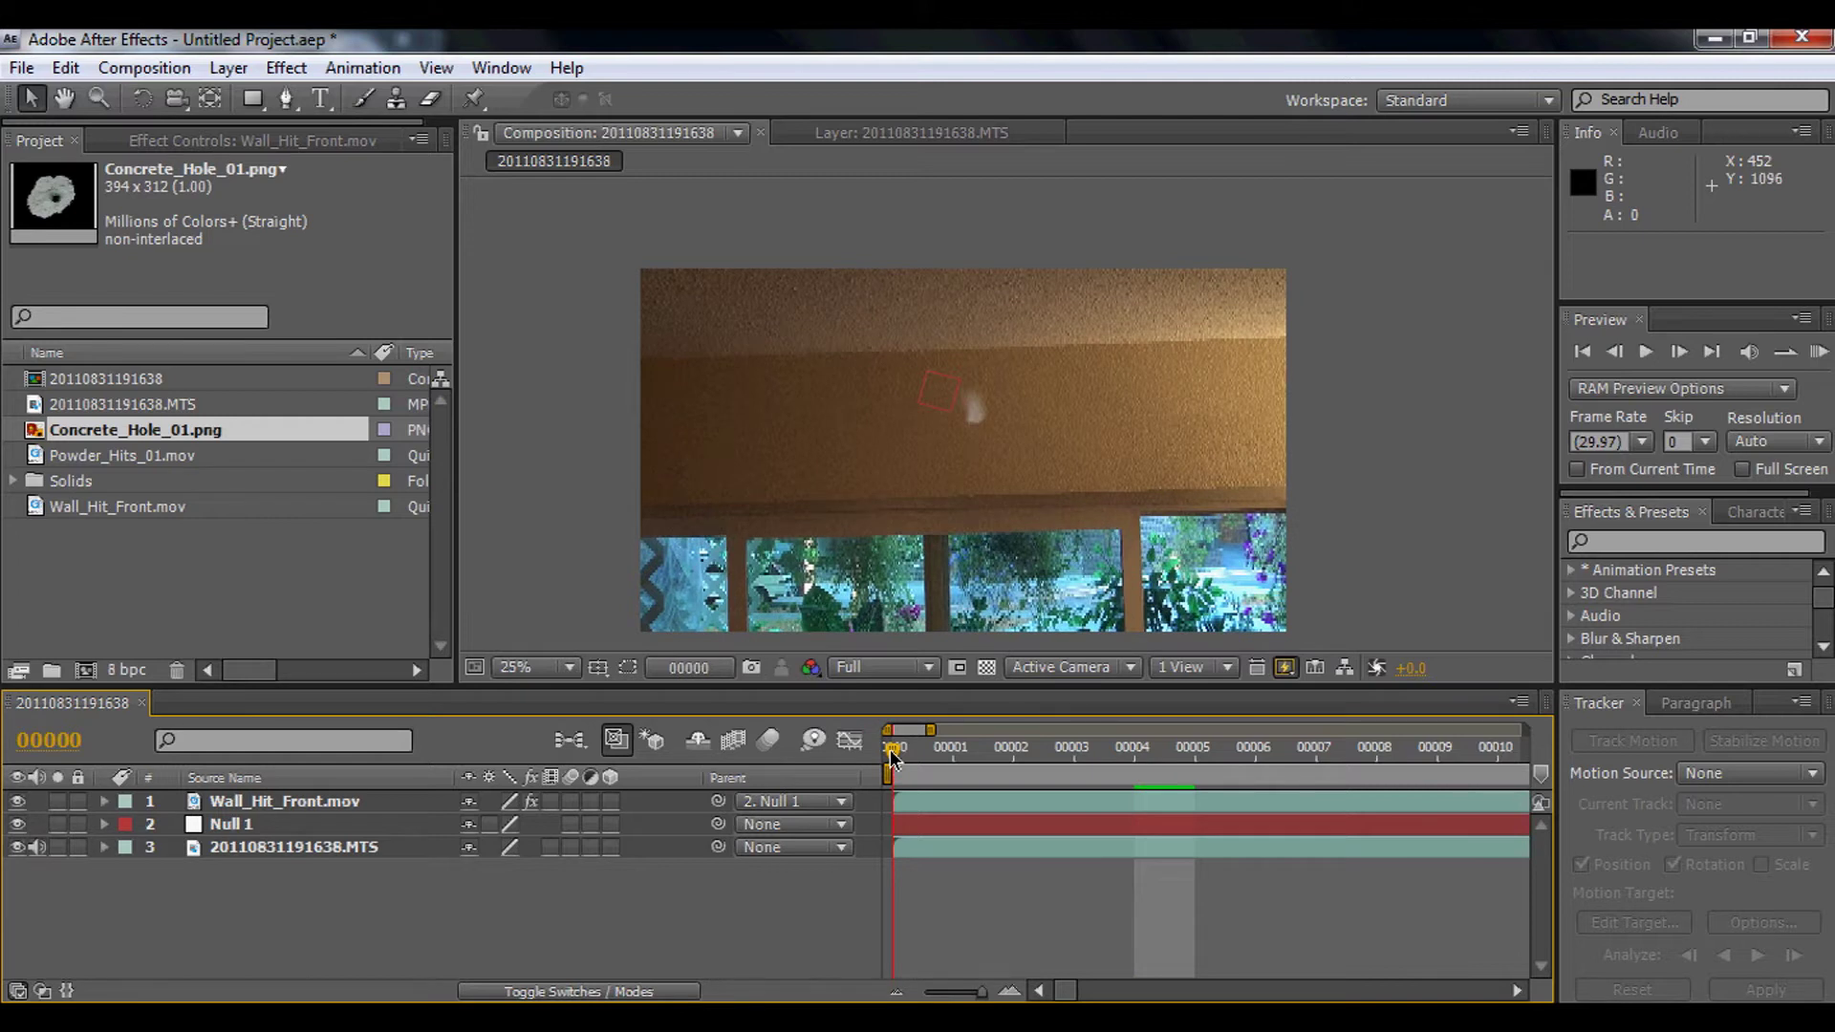
pyautogui.click(950, 755)
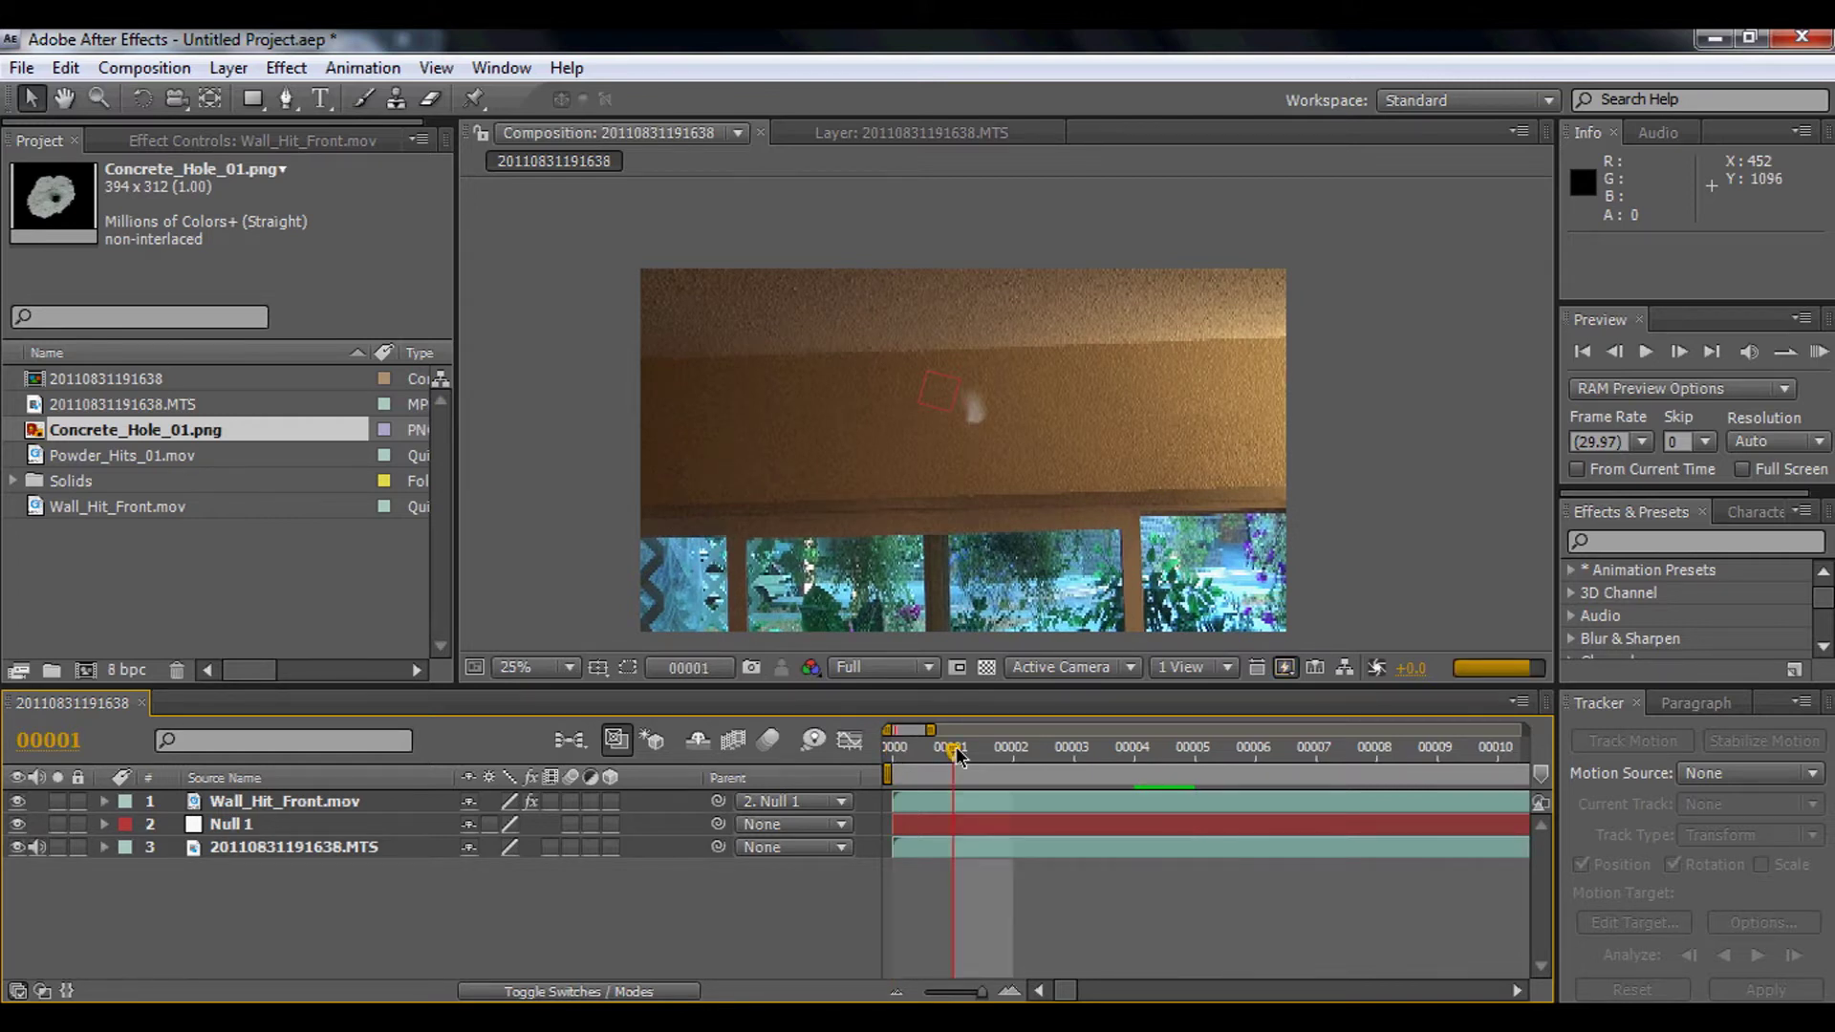
pyautogui.moveTo(953, 755); pyautogui.dragTo(1013, 760)
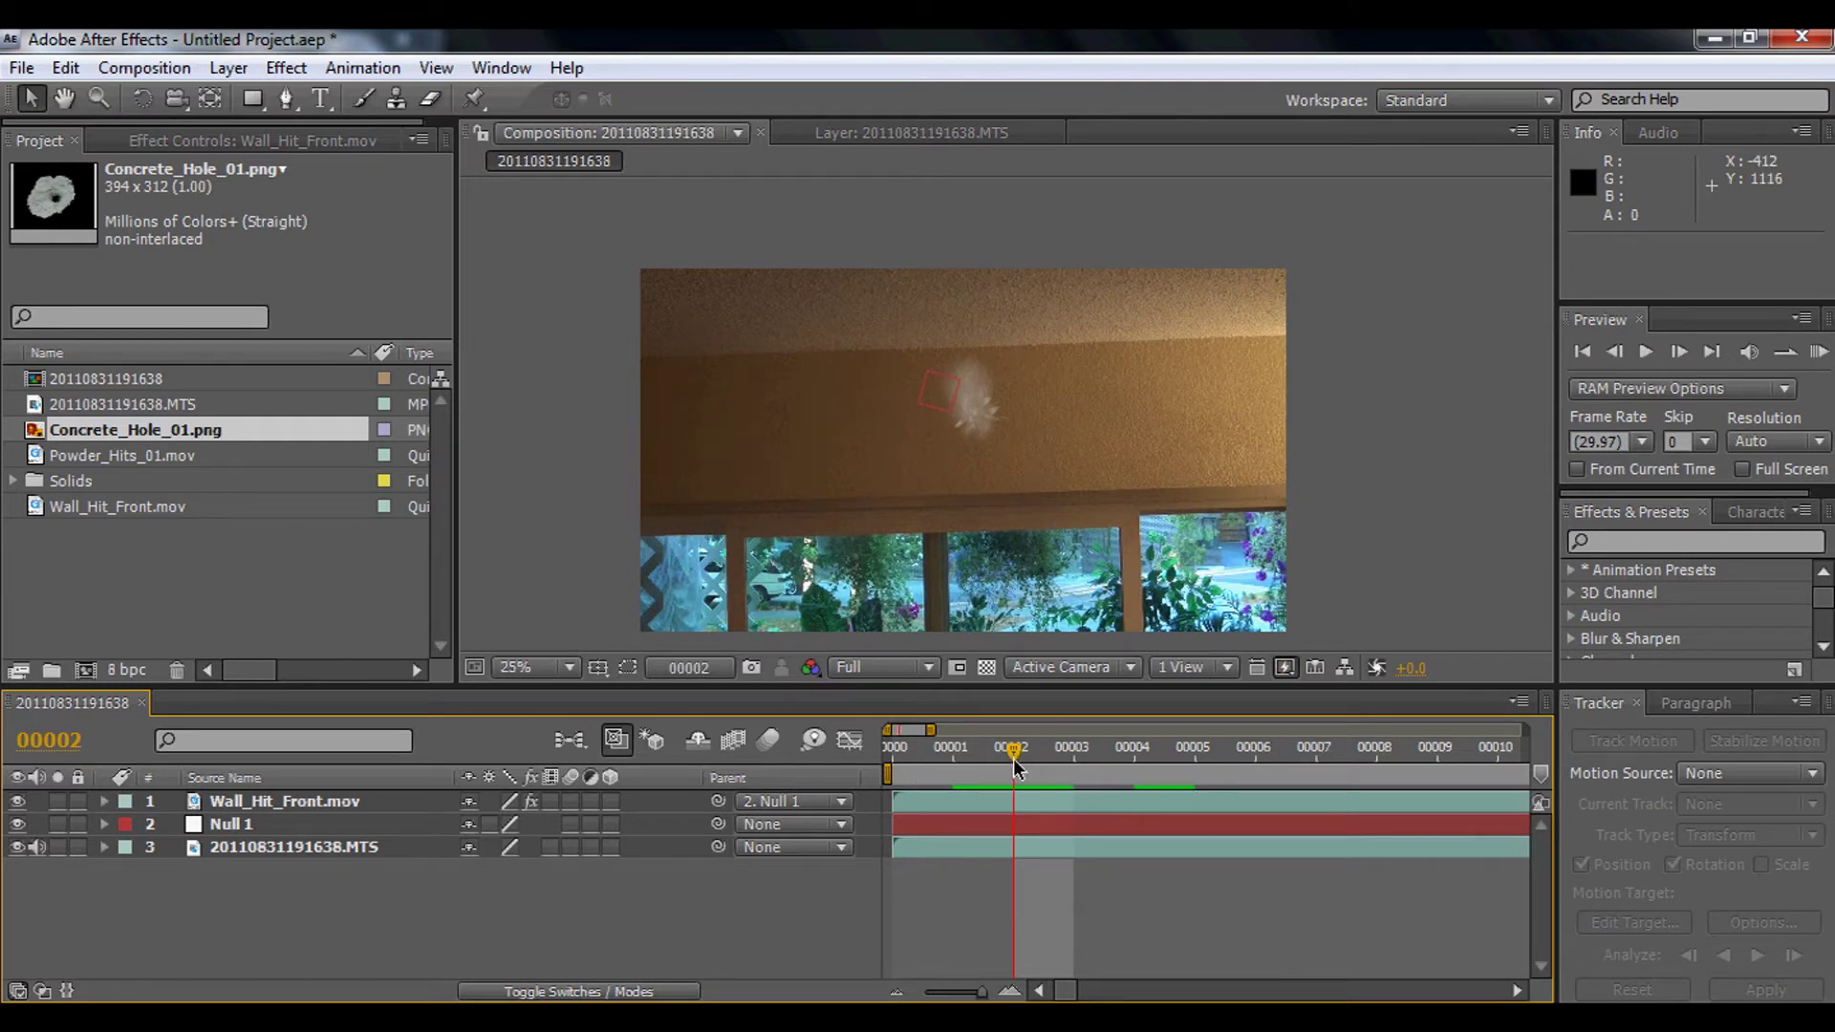
pyautogui.moveTo(1013, 759)
pyautogui.mouseDown()
pyautogui.moveTo(1065, 753)
pyautogui.moveTo(1028, 757)
pyautogui.mouseUp()
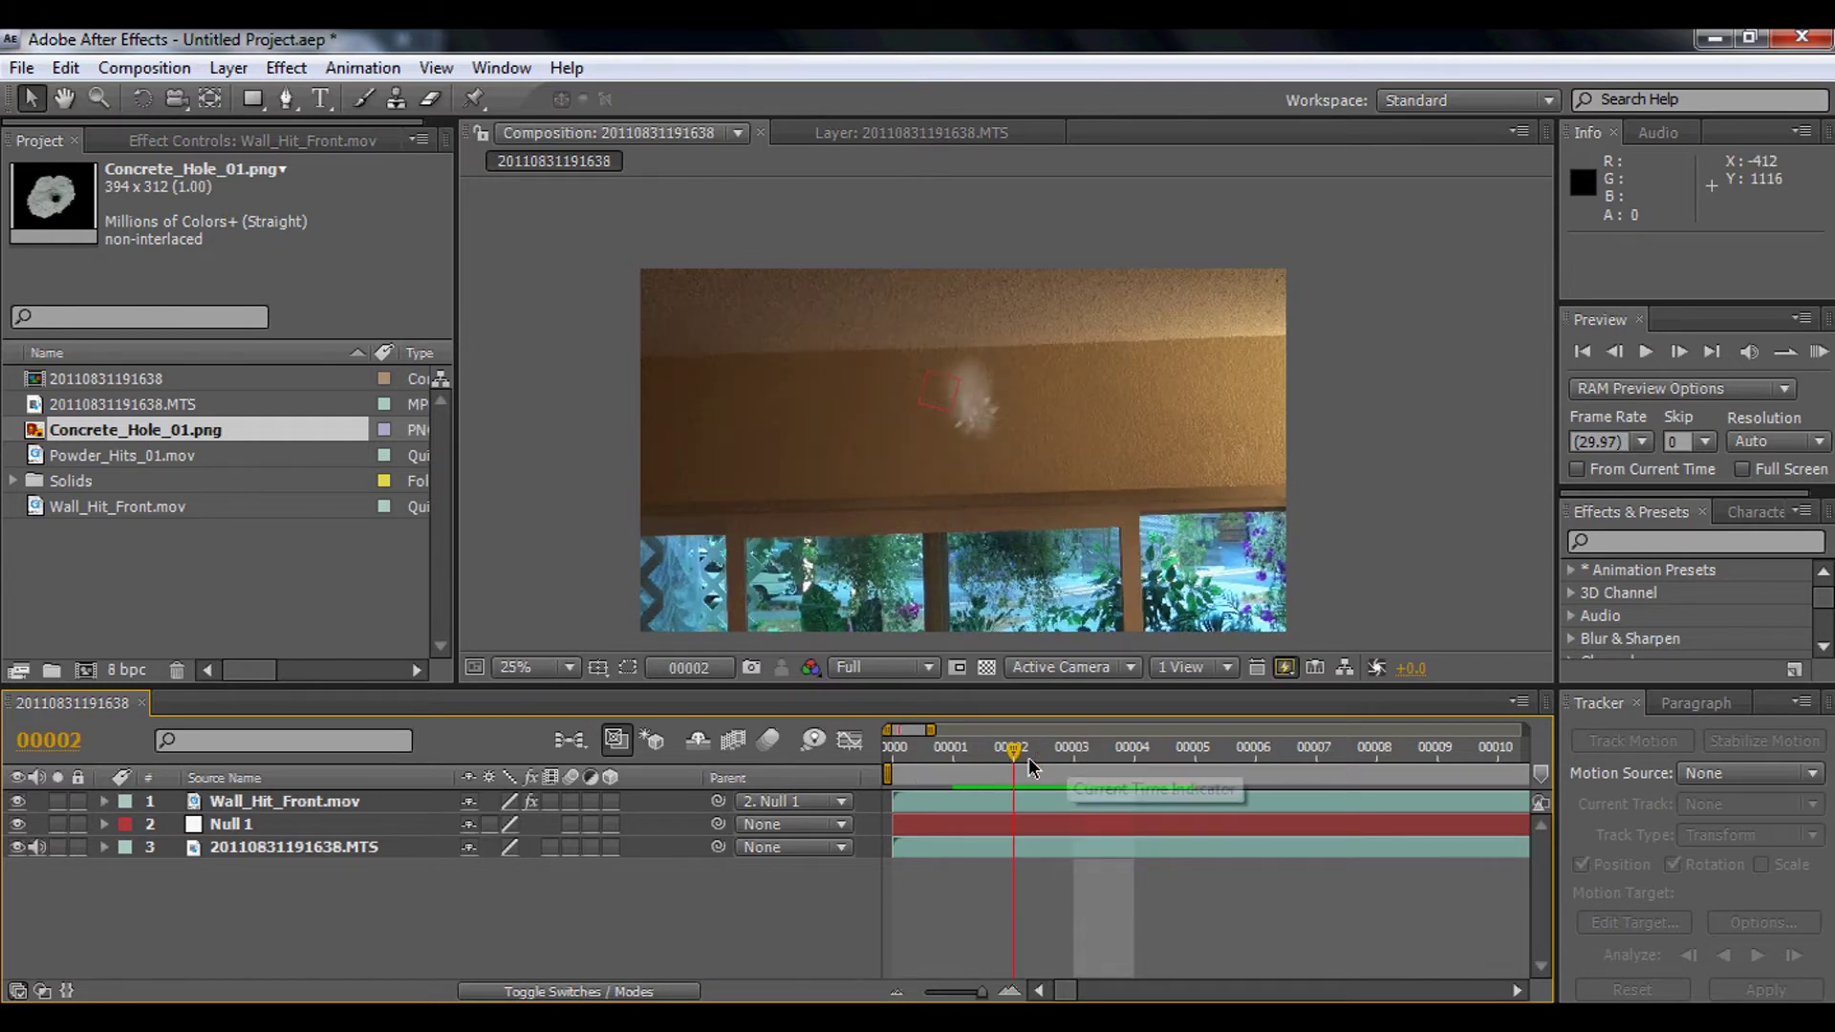
pyautogui.click(192, 538)
pyautogui.click(164, 432)
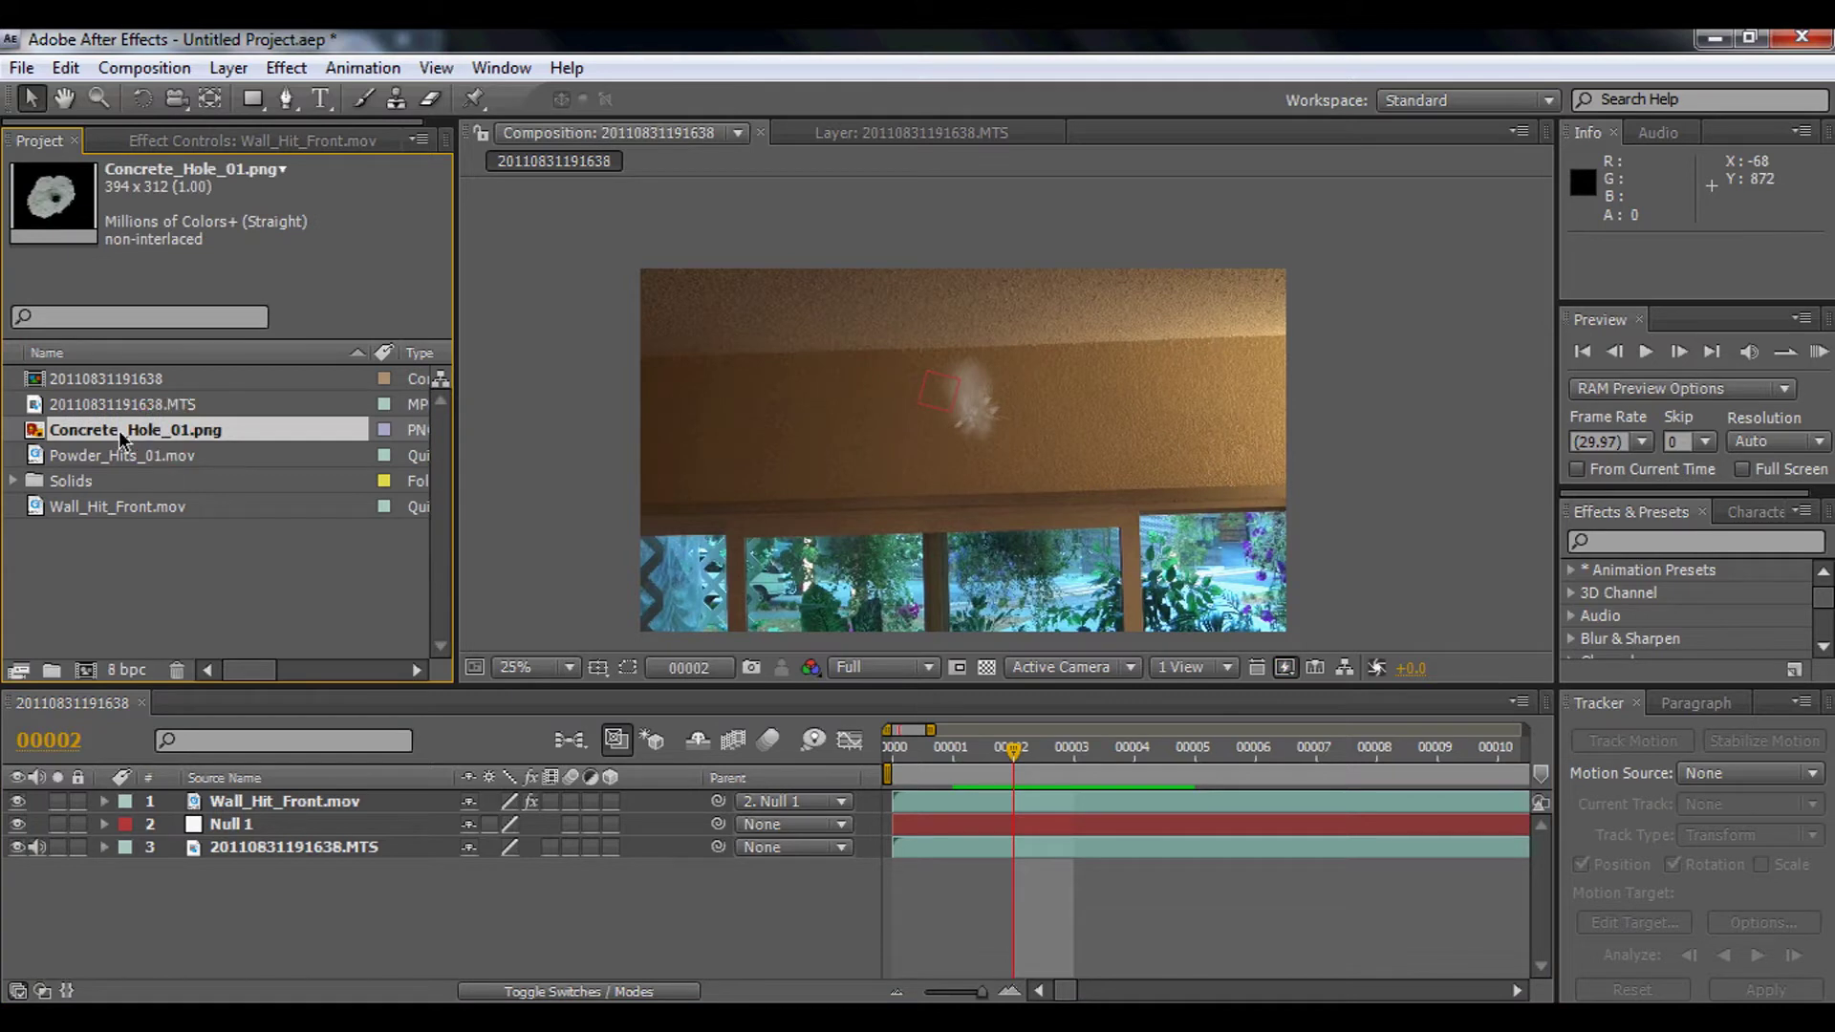
# Step: Add Concrete_Hole_01.png to the comp and move it onto the bullet hit at 100% zoom
pyautogui.moveTo(119, 430); pyautogui.dragTo(1012, 816)
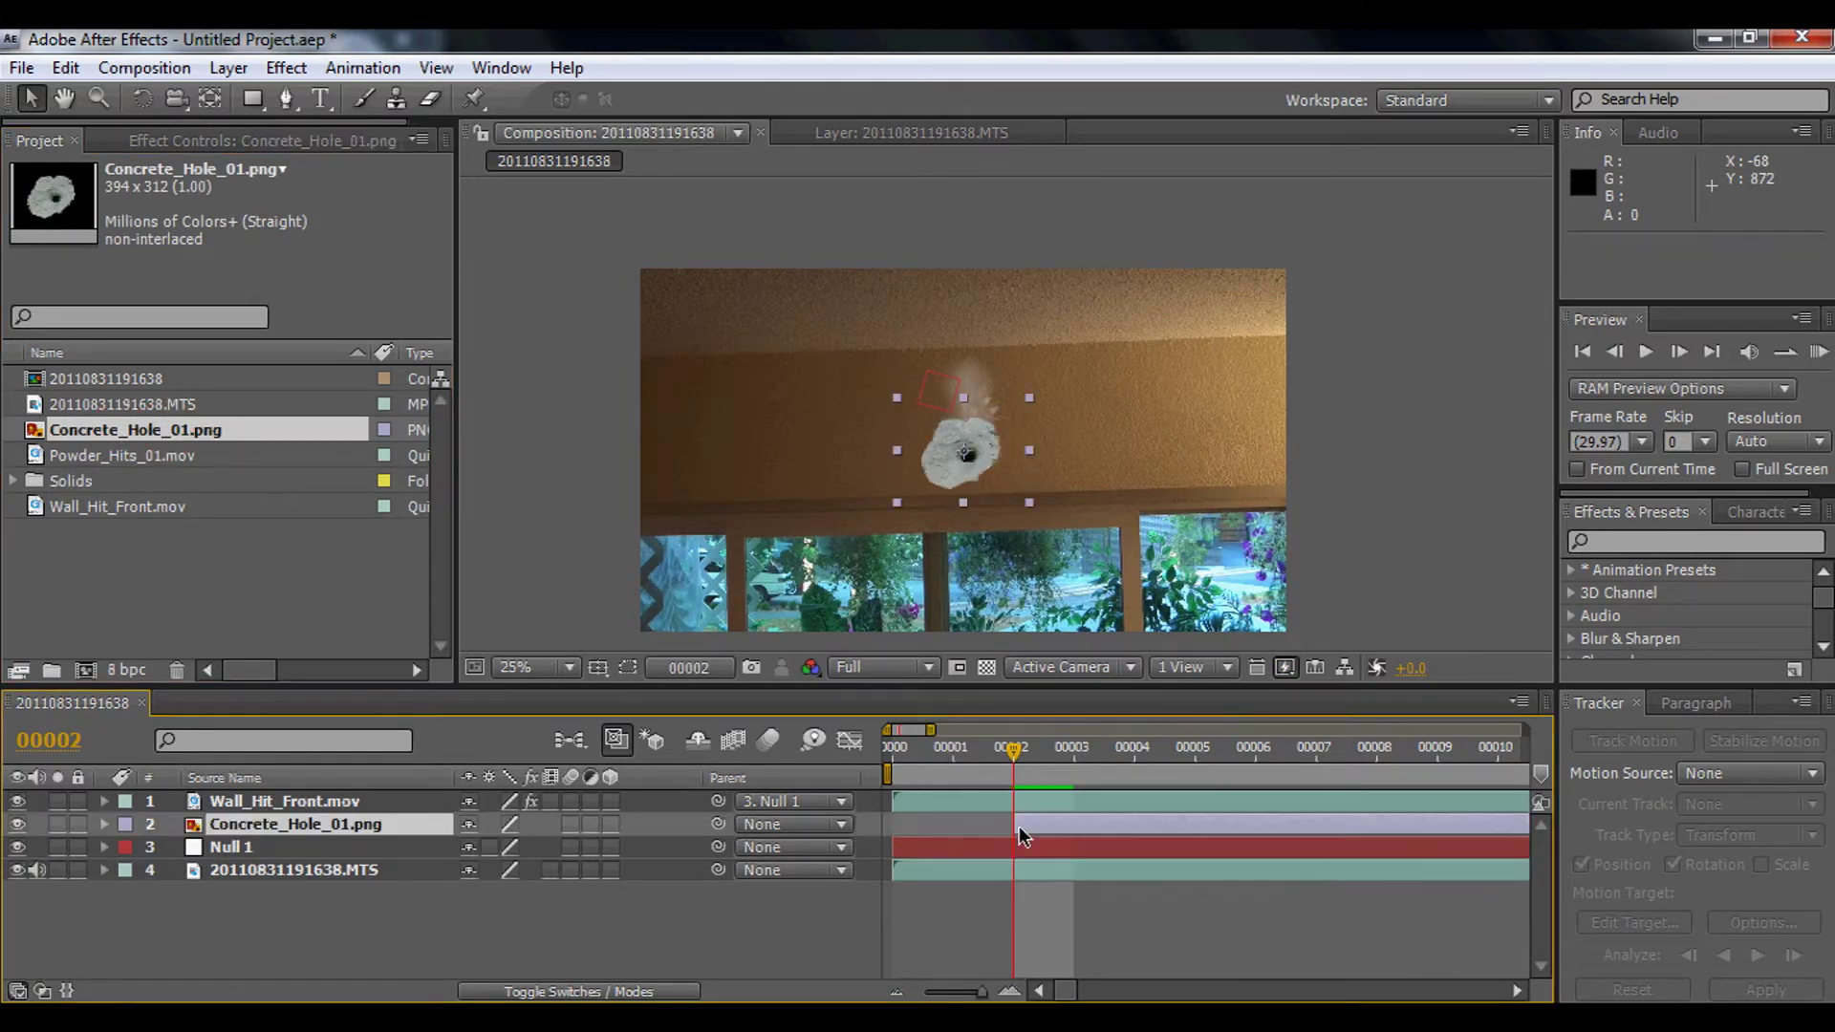
pyautogui.press('.')
pyautogui.moveTo(921, 523); pyautogui.dragTo(940, 473)
pyautogui.press('.')
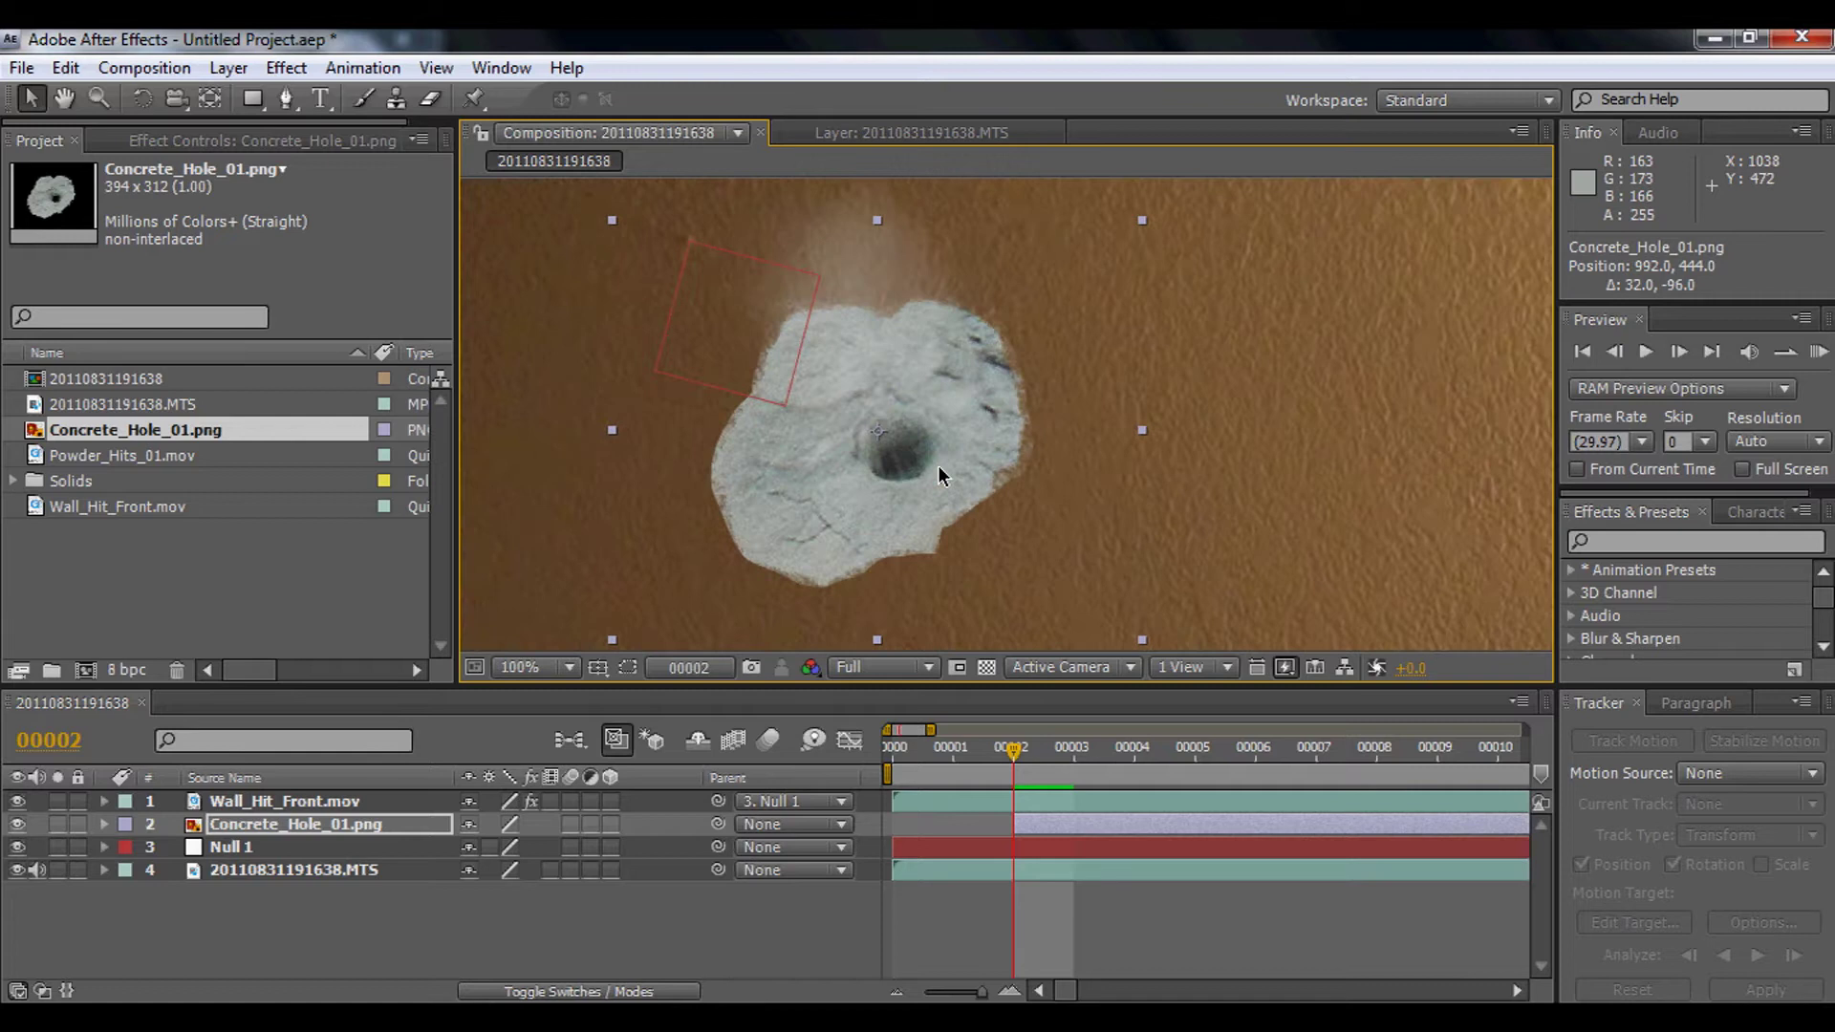
# Step: Draw an elliptical mask around the hole and feather it by 17 pixels
pyautogui.press('q')
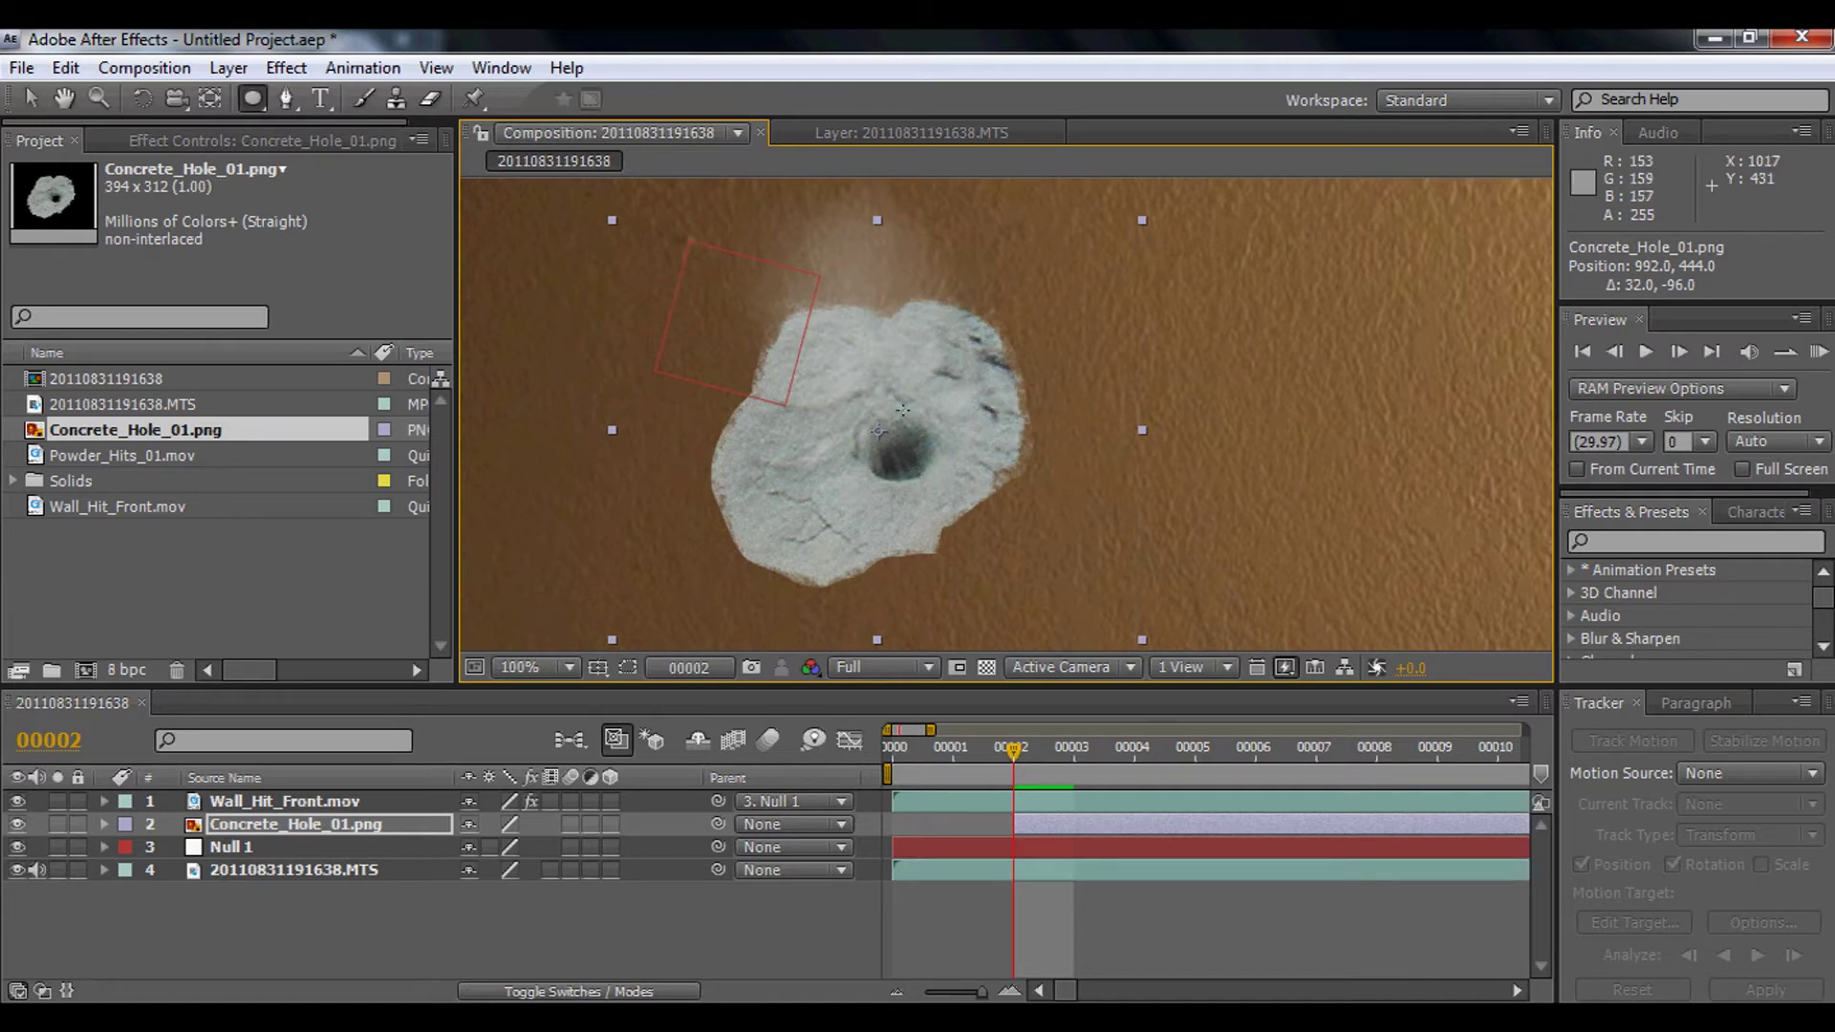
pyautogui.moveTo(813, 358); pyautogui.dragTo(981, 507)
pyautogui.press('v')
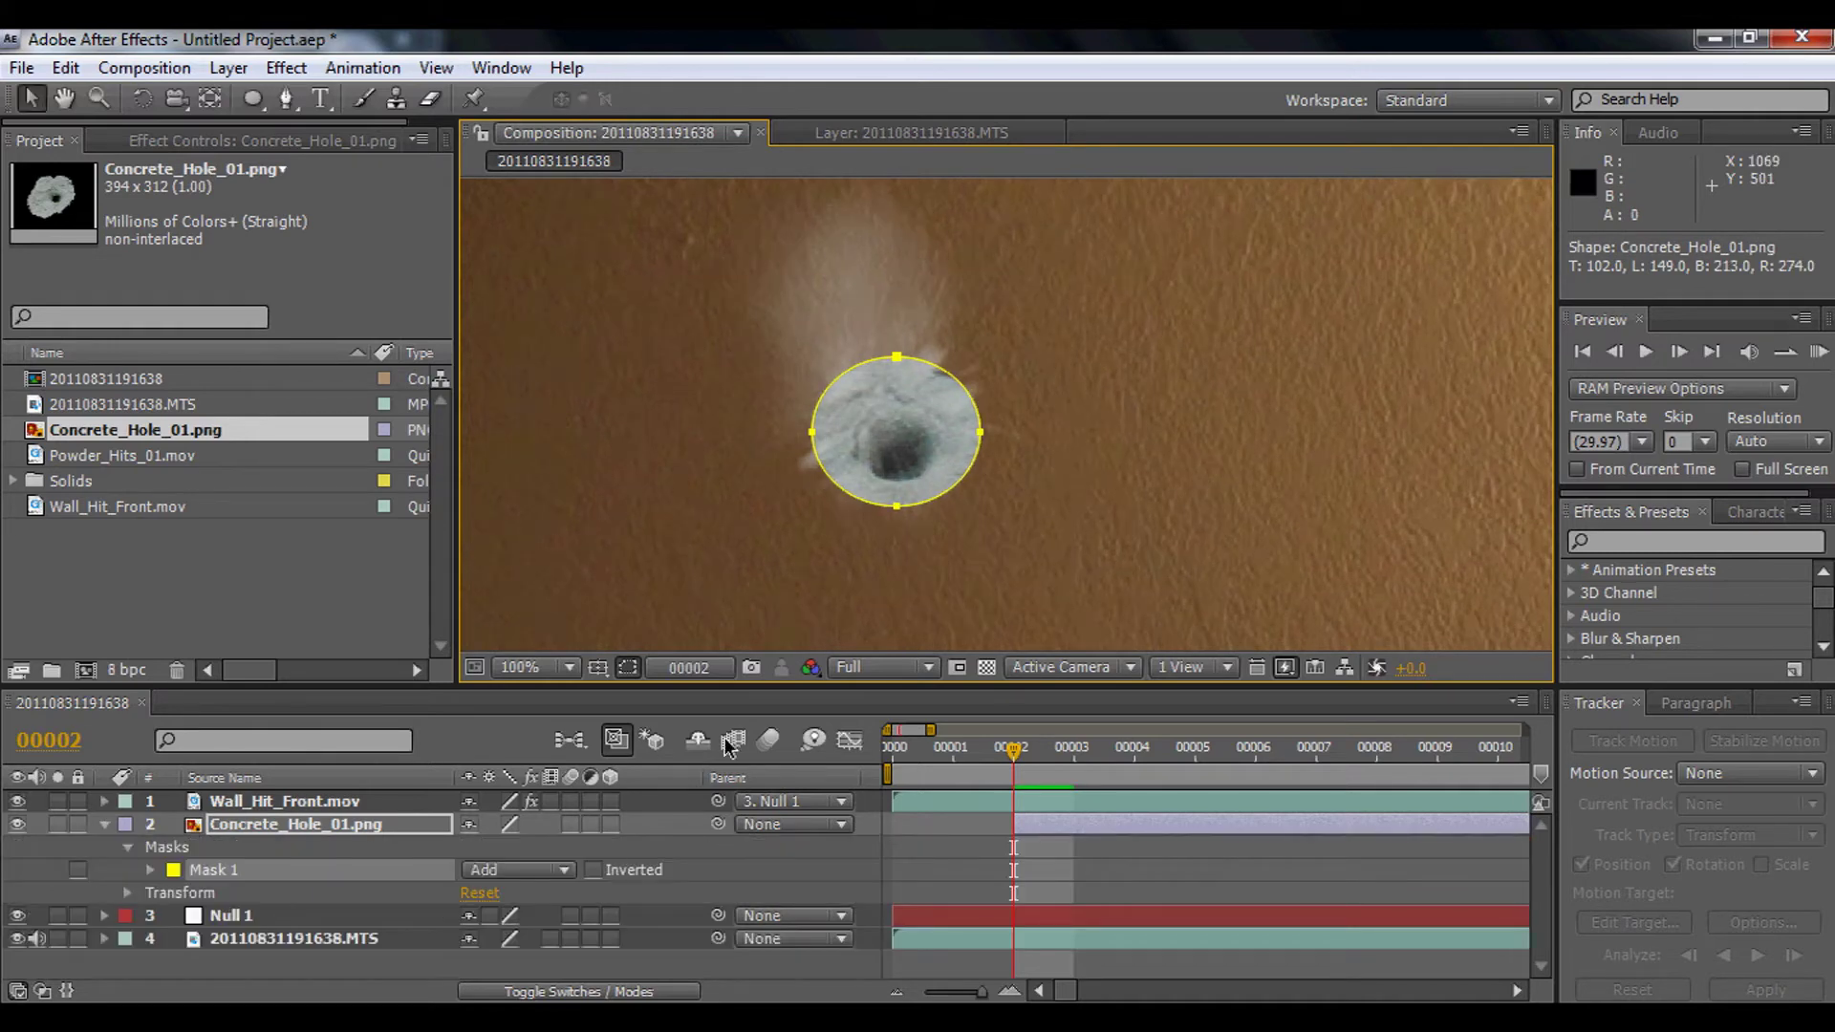
pyautogui.click(628, 665)
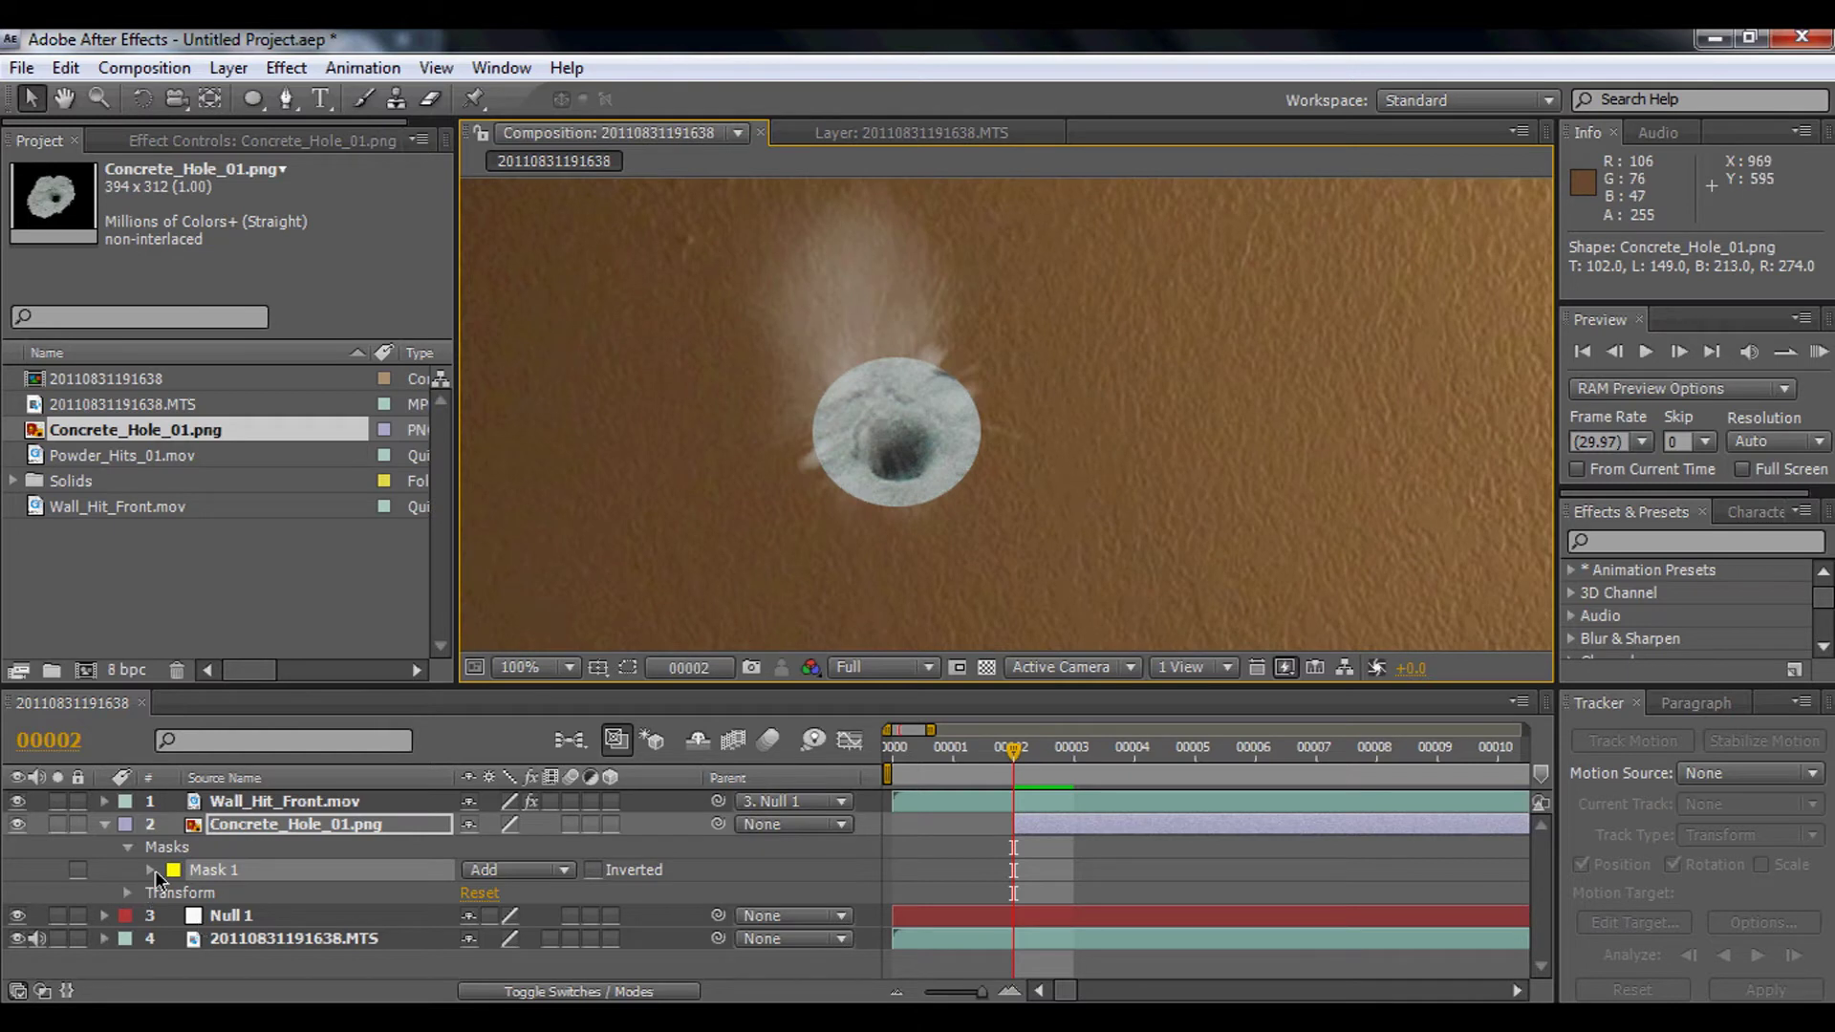
pyautogui.click(150, 869)
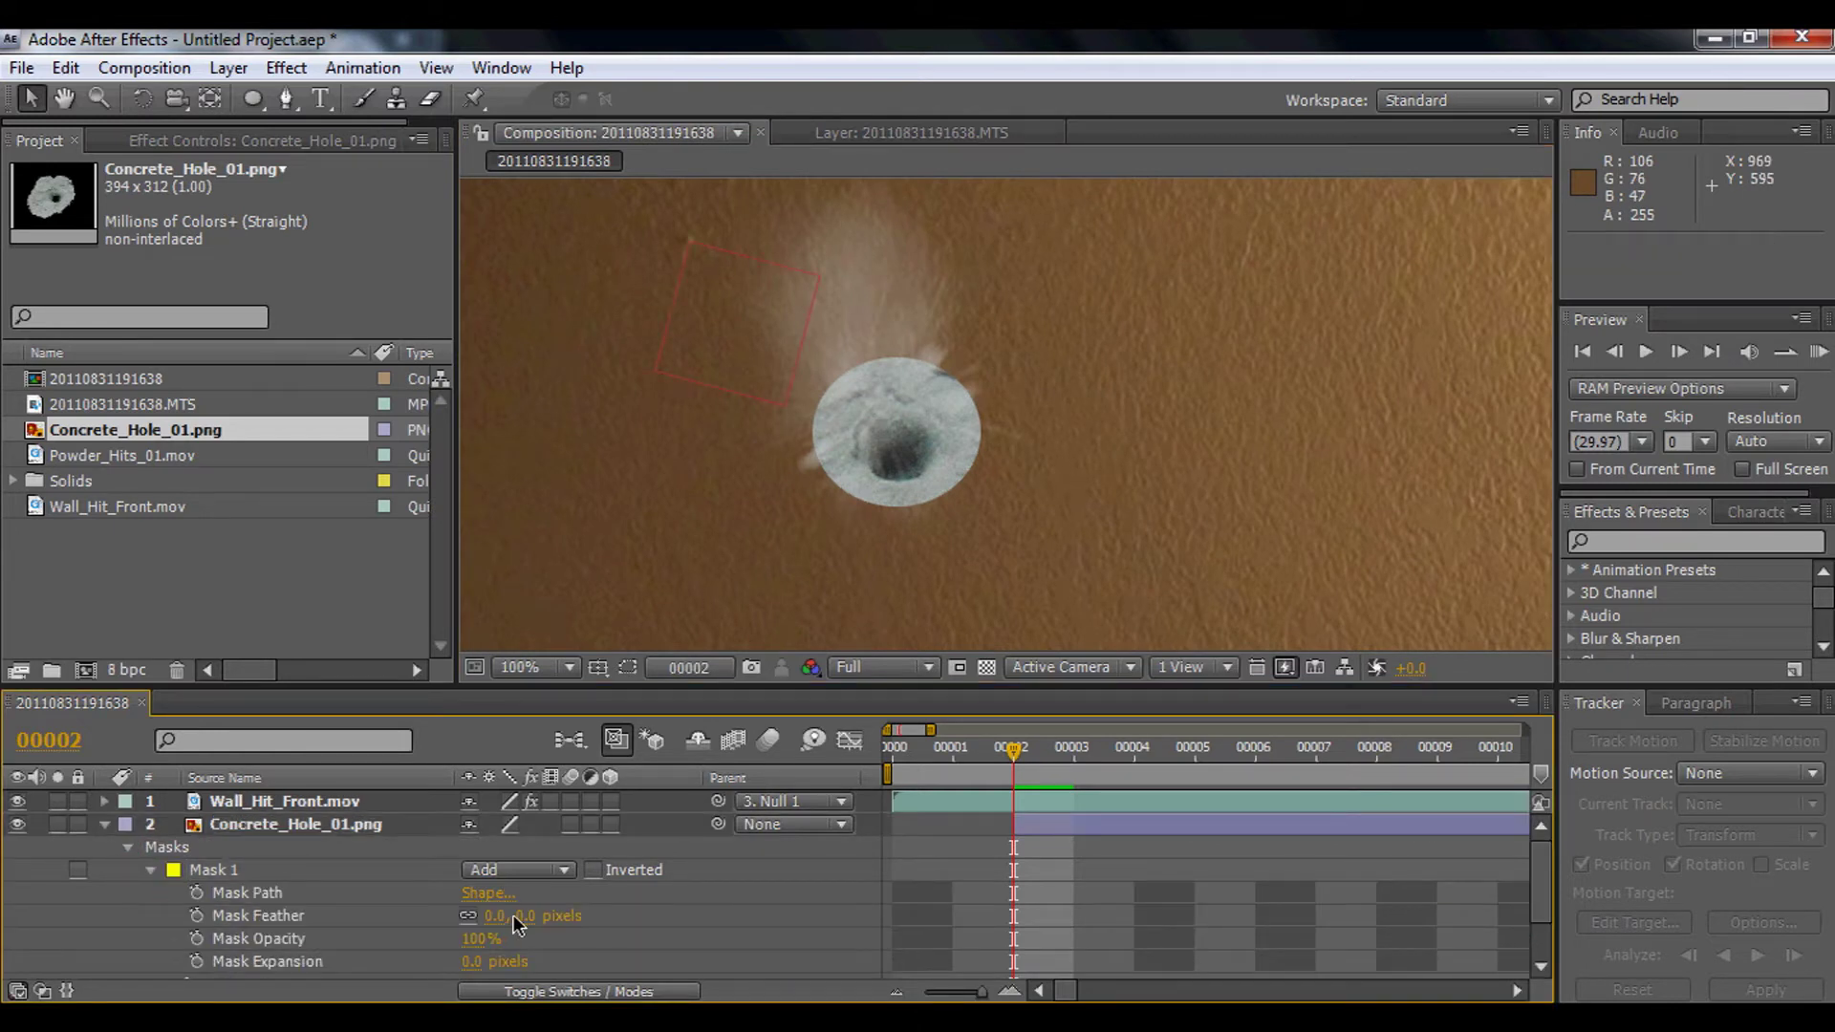
pyautogui.moveTo(517, 918); pyautogui.dragTo(543, 918)
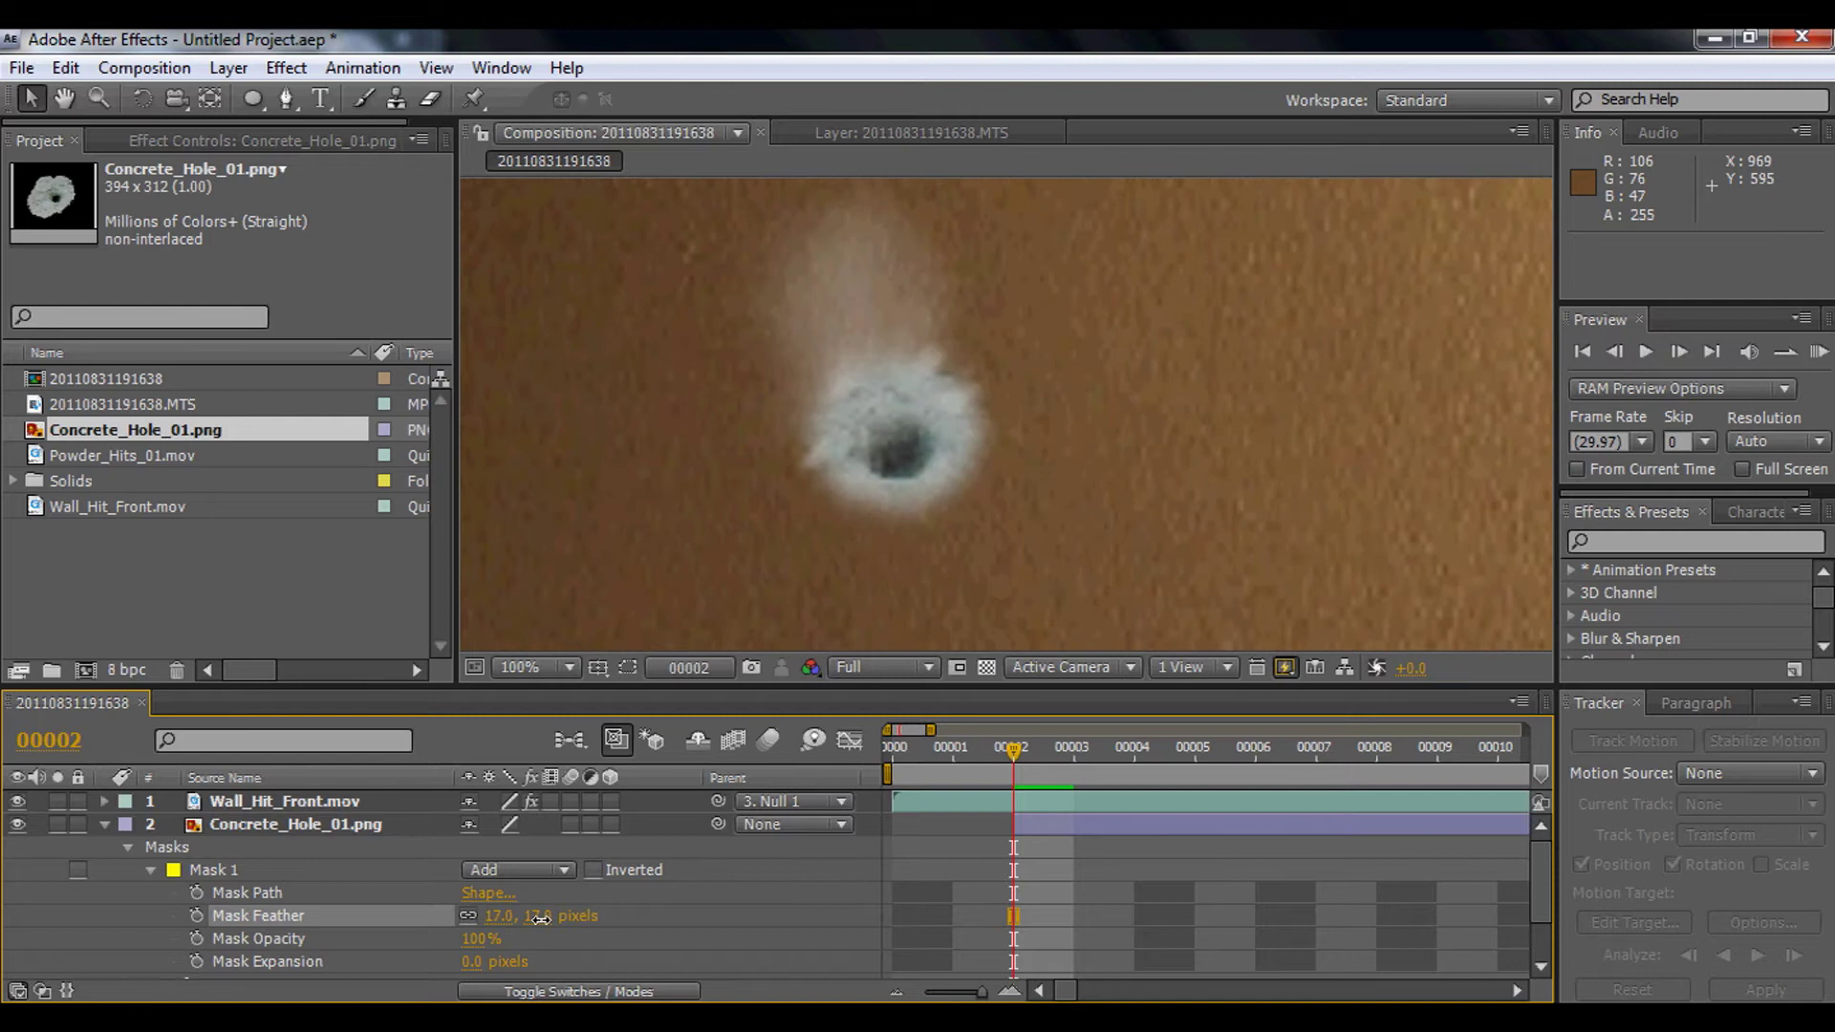
pyautogui.scroll(-2, 839, 606)
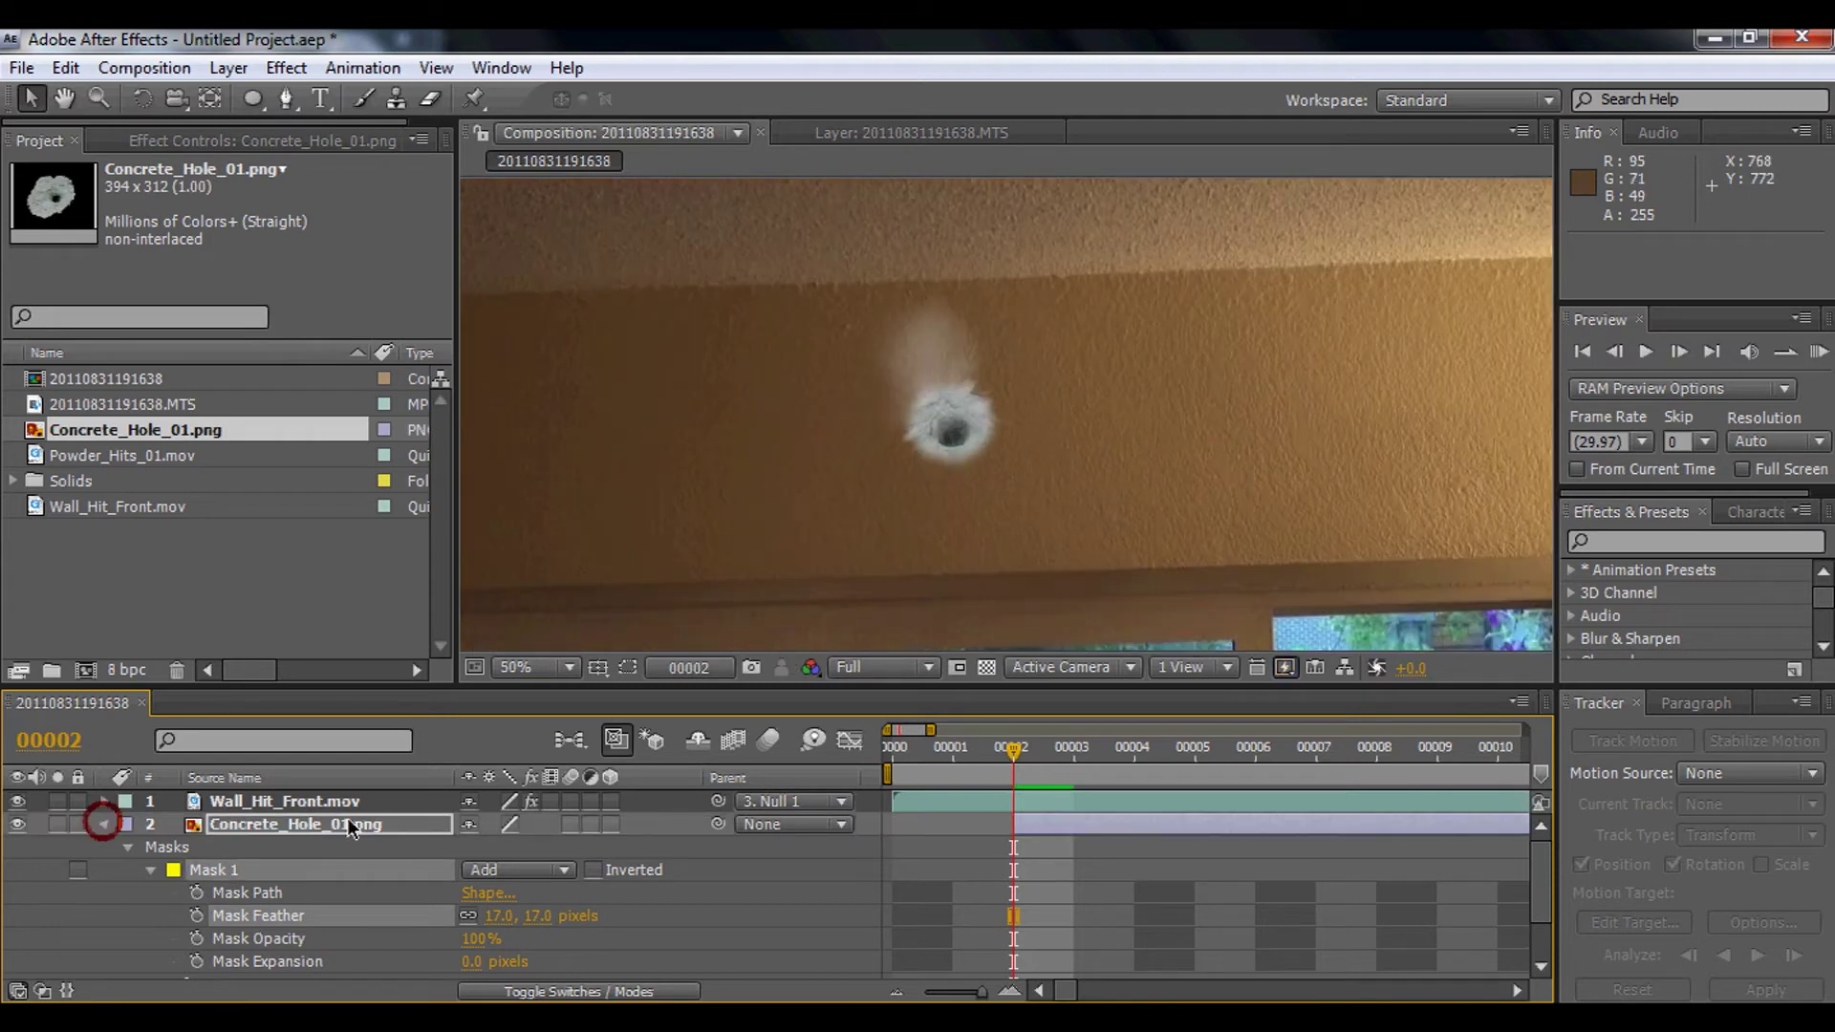
# Step: Shrink the concrete hole to fit the hit and parent it to Null 1
pyautogui.click(104, 824)
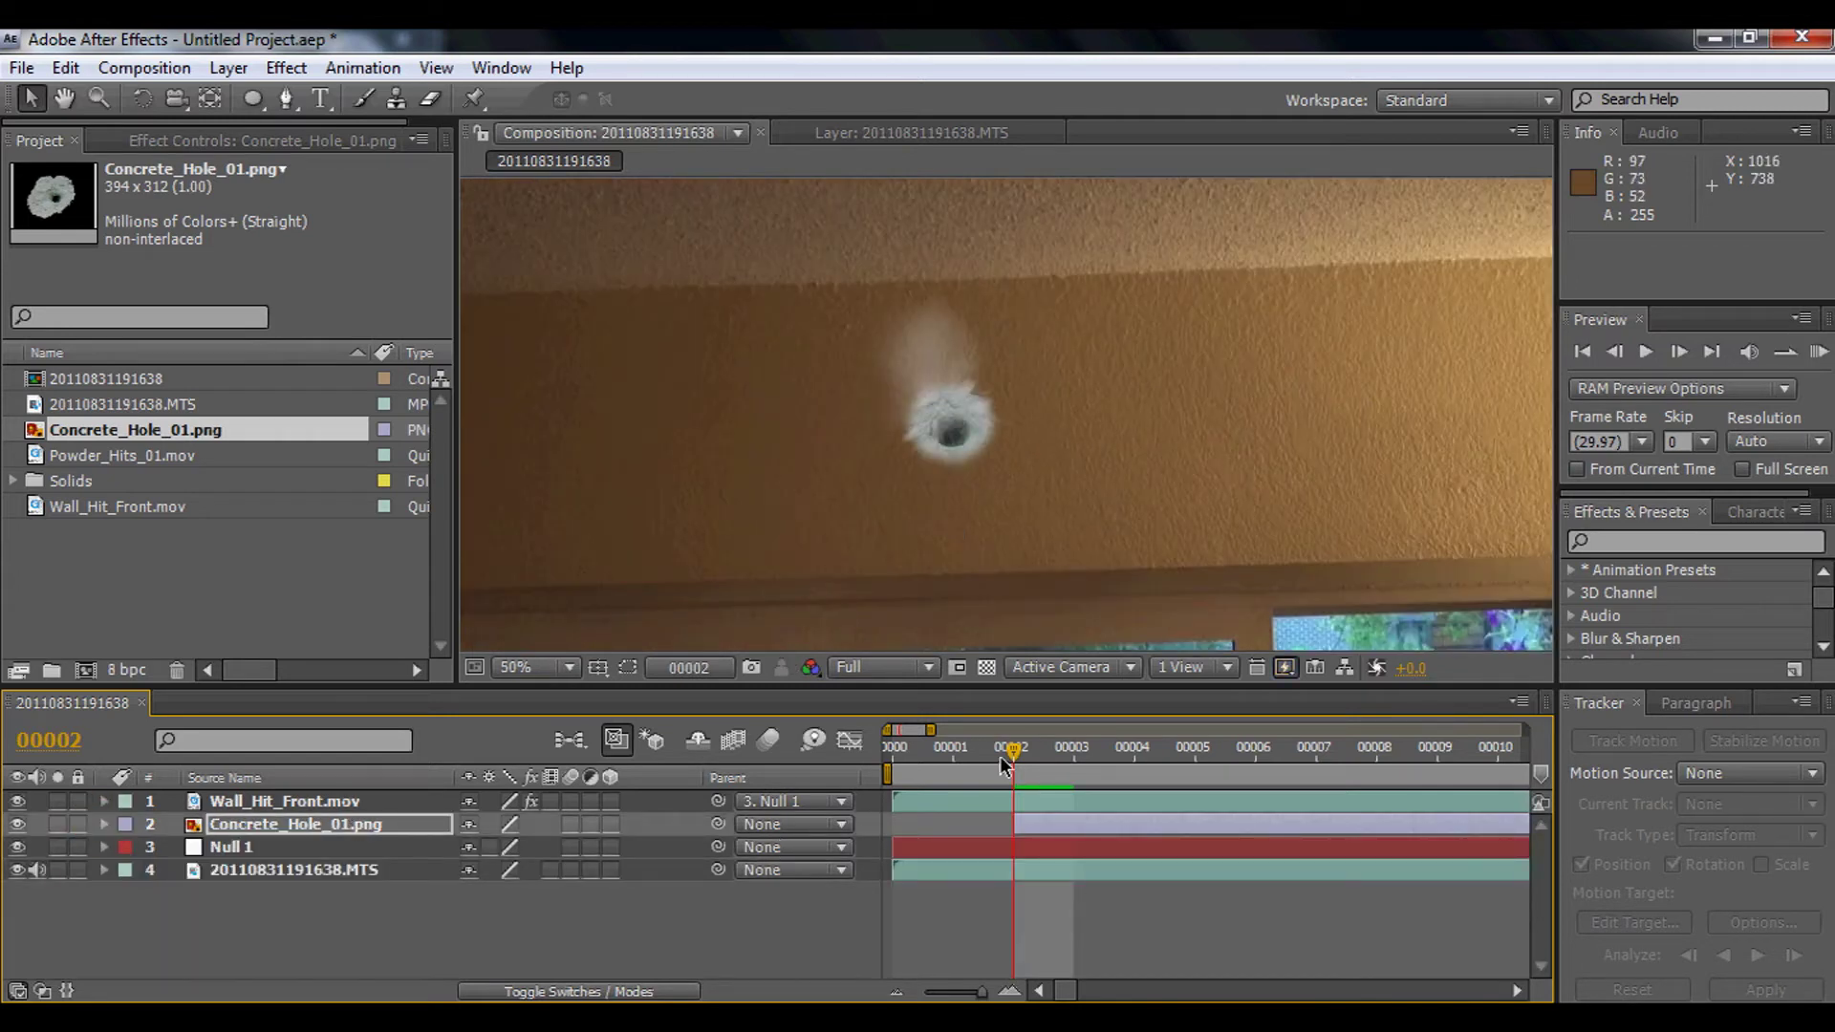
pyautogui.click(944, 462)
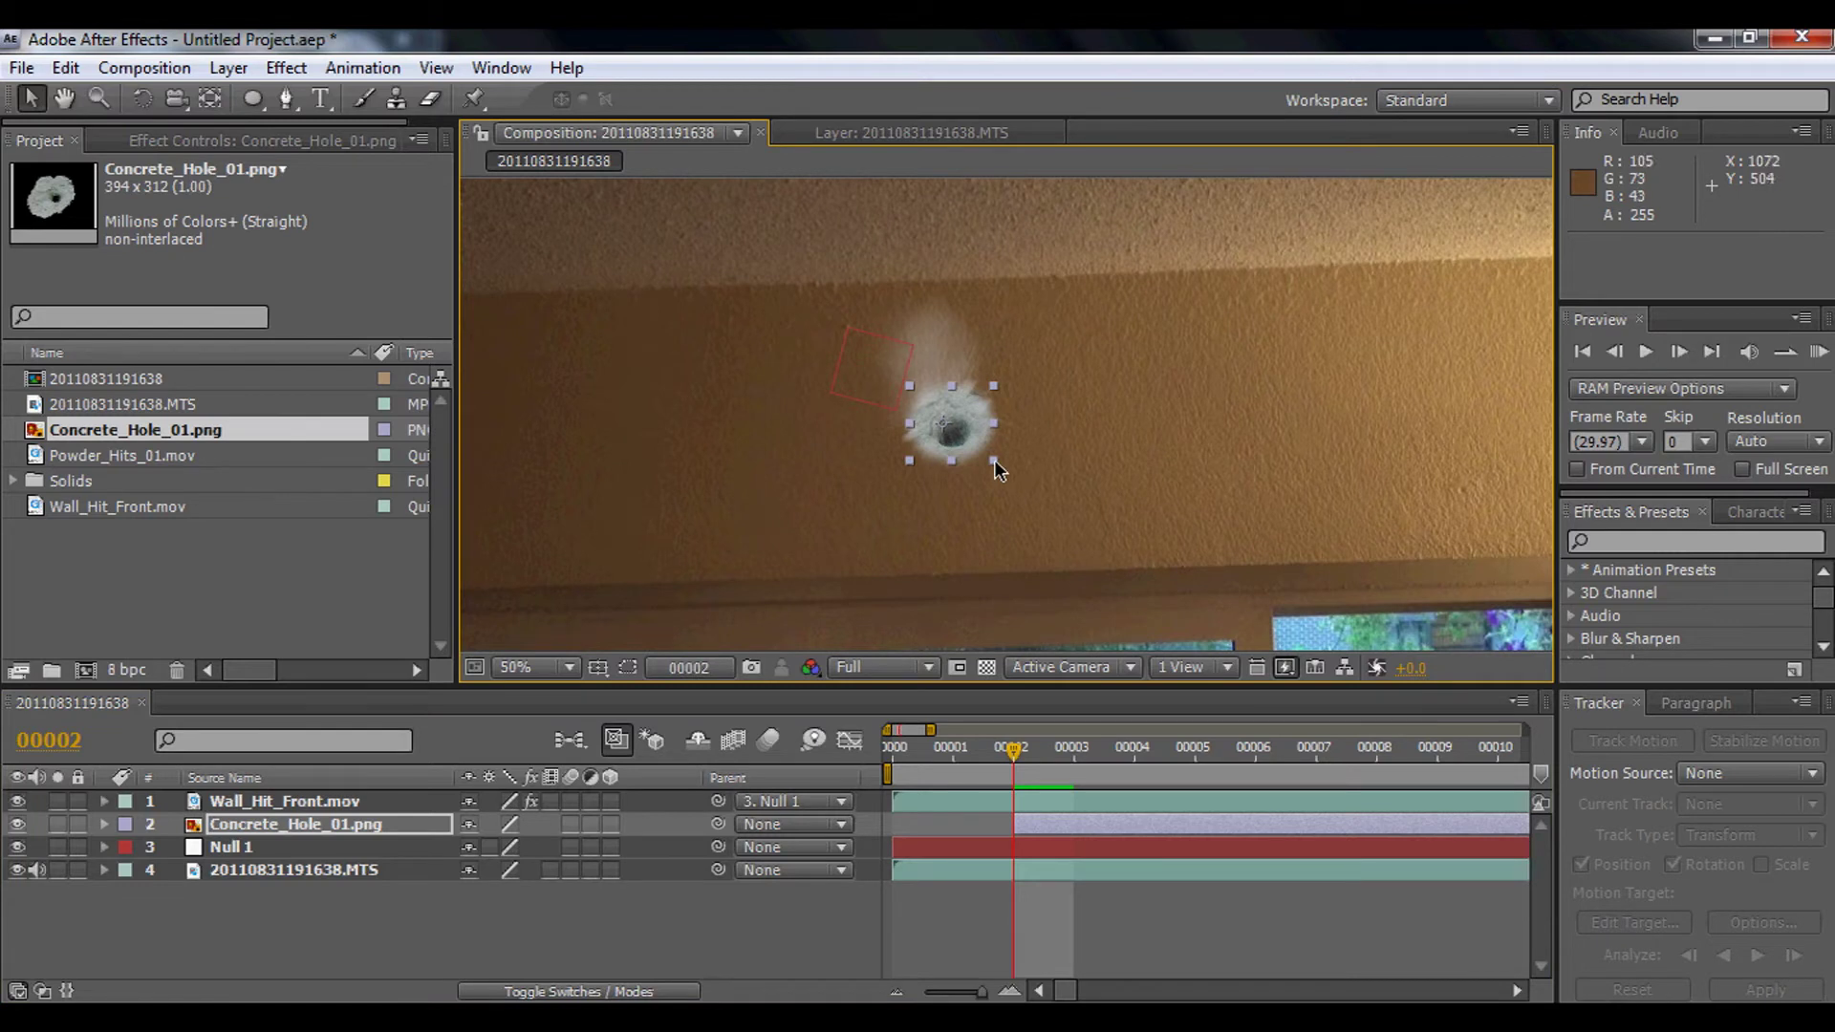
pyautogui.moveTo(994, 461); pyautogui.dragTo(976, 456)
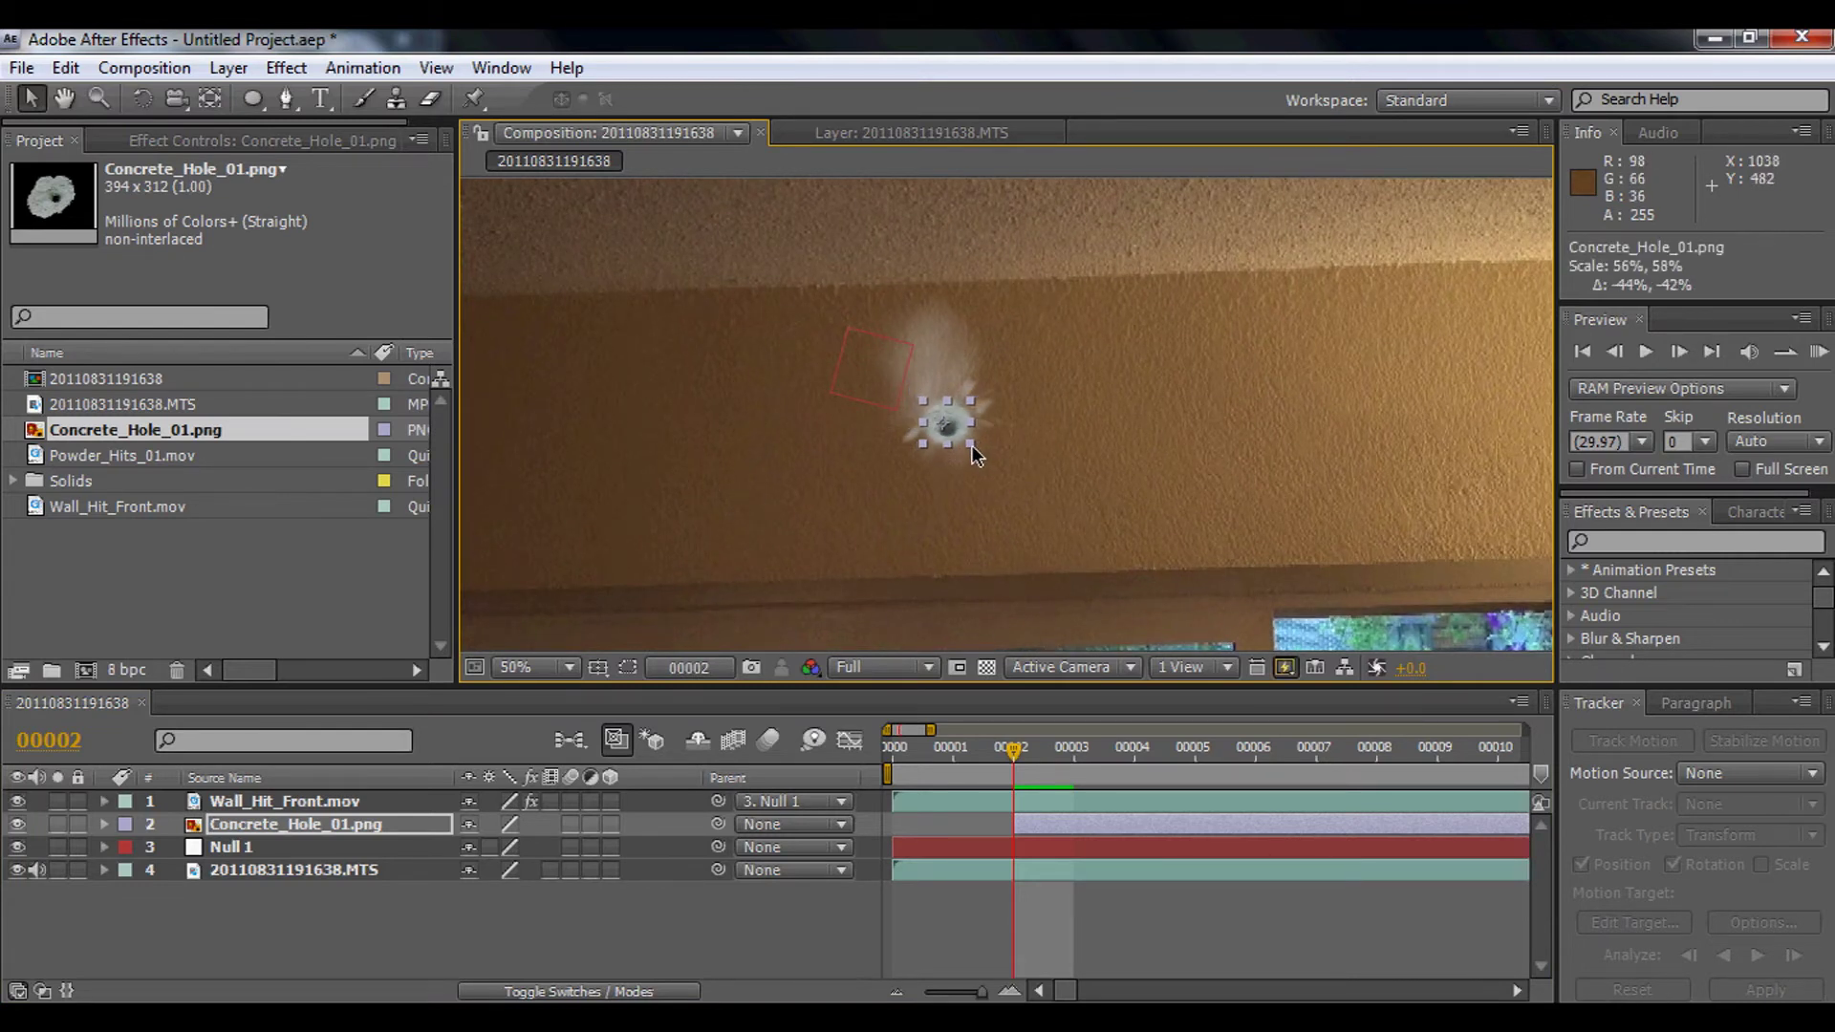
pyautogui.click(833, 824)
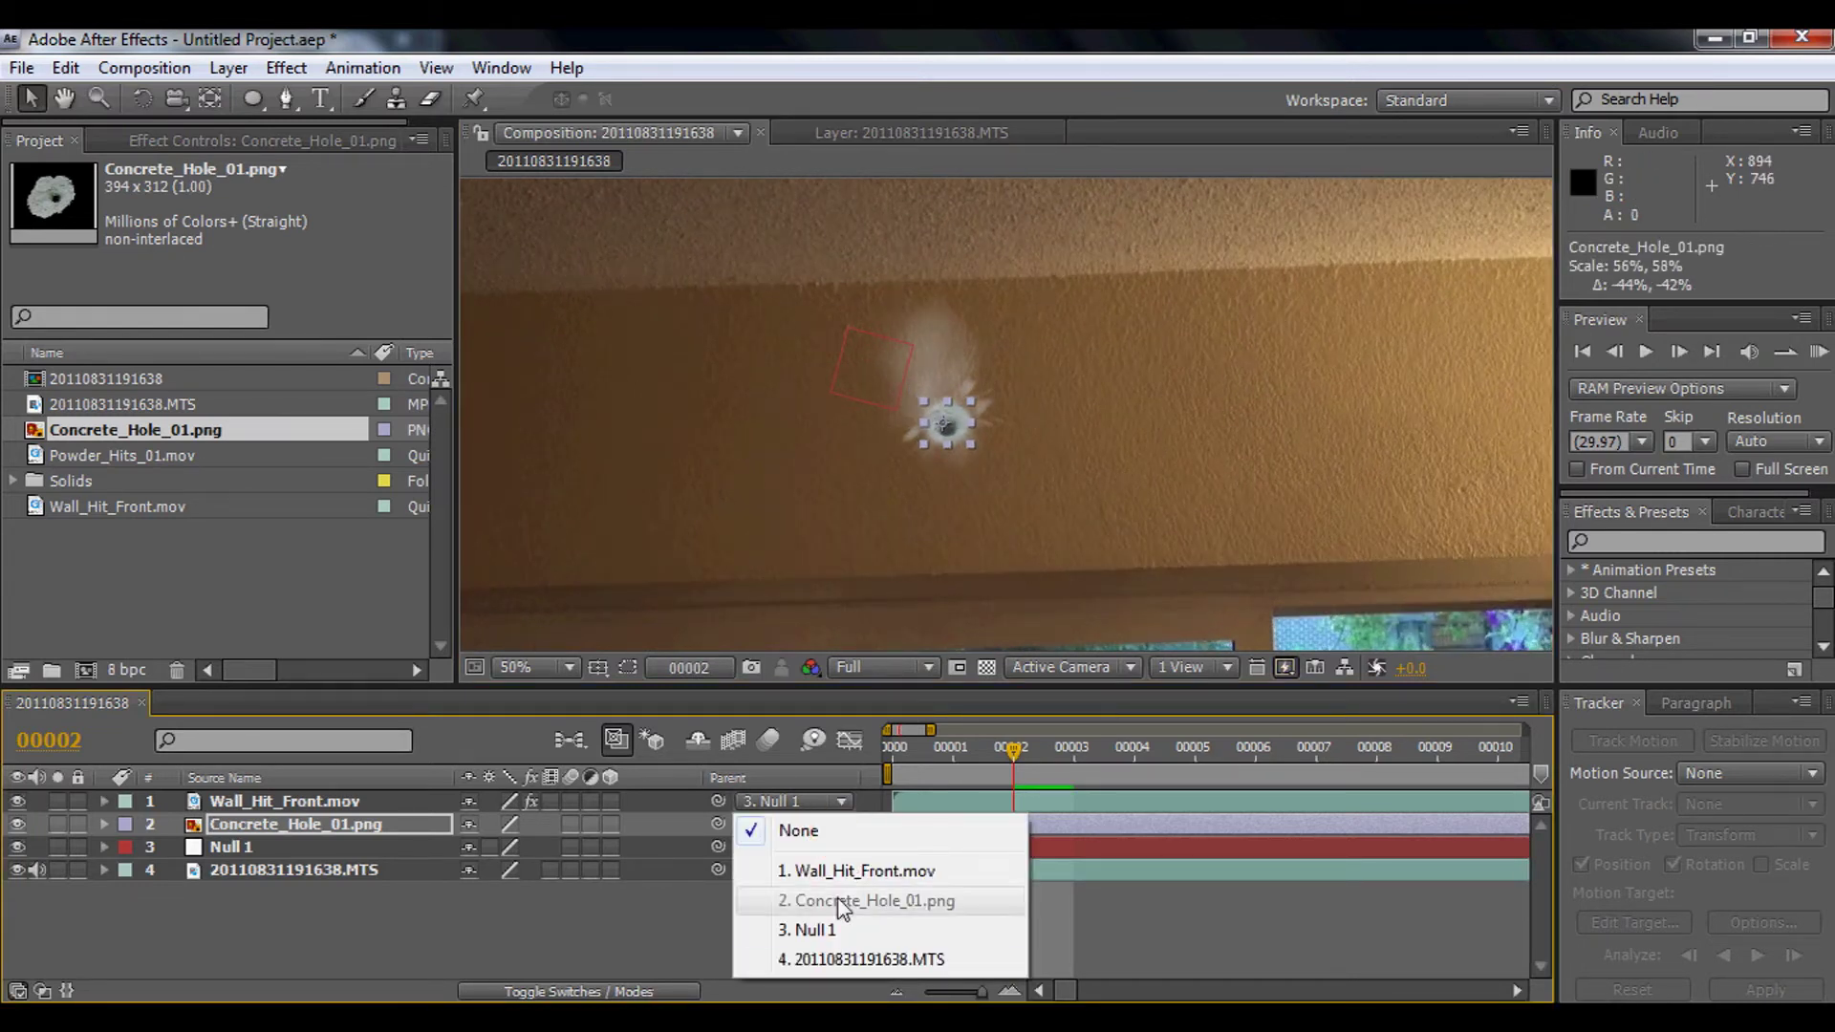
pyautogui.click(793, 928)
pyautogui.scroll(-2, 1101, 455)
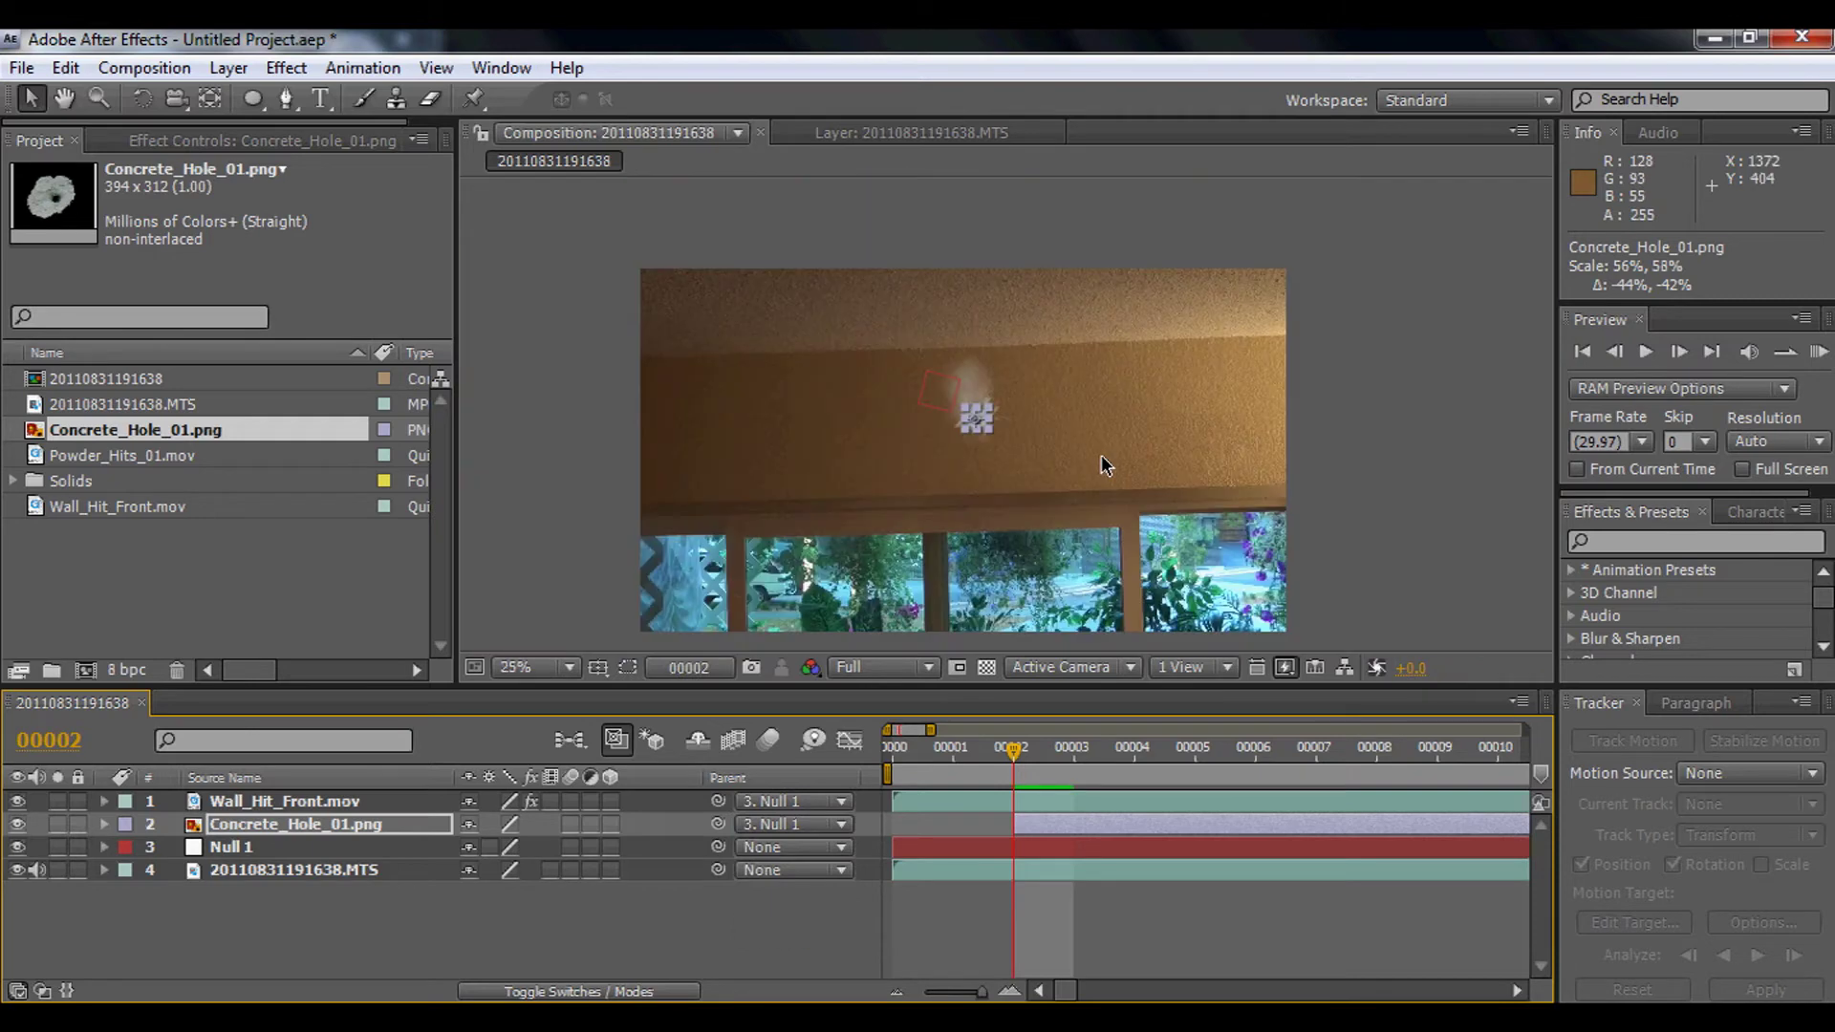
# Step: Preview playback from the hit start, stop at frame 00002, and centre the view at 50%
pyautogui.click(373, 870)
pyautogui.click(1014, 758)
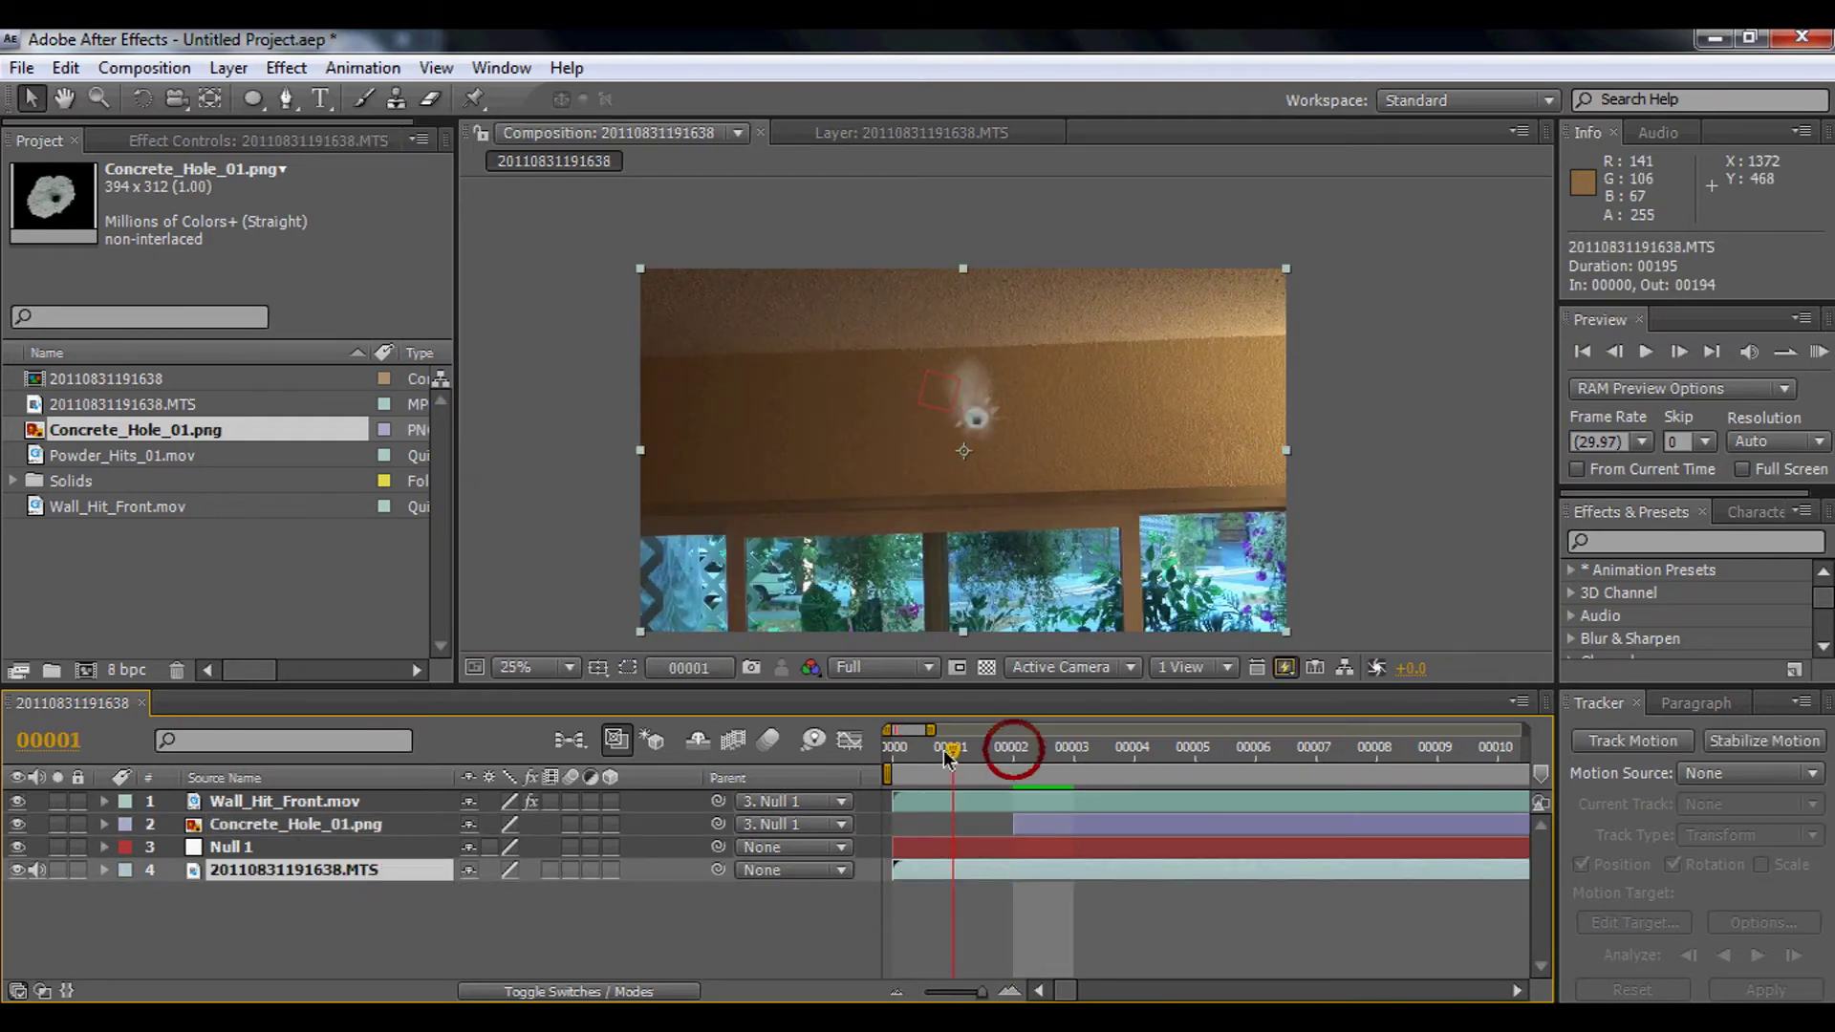
pyautogui.press('KP_0')
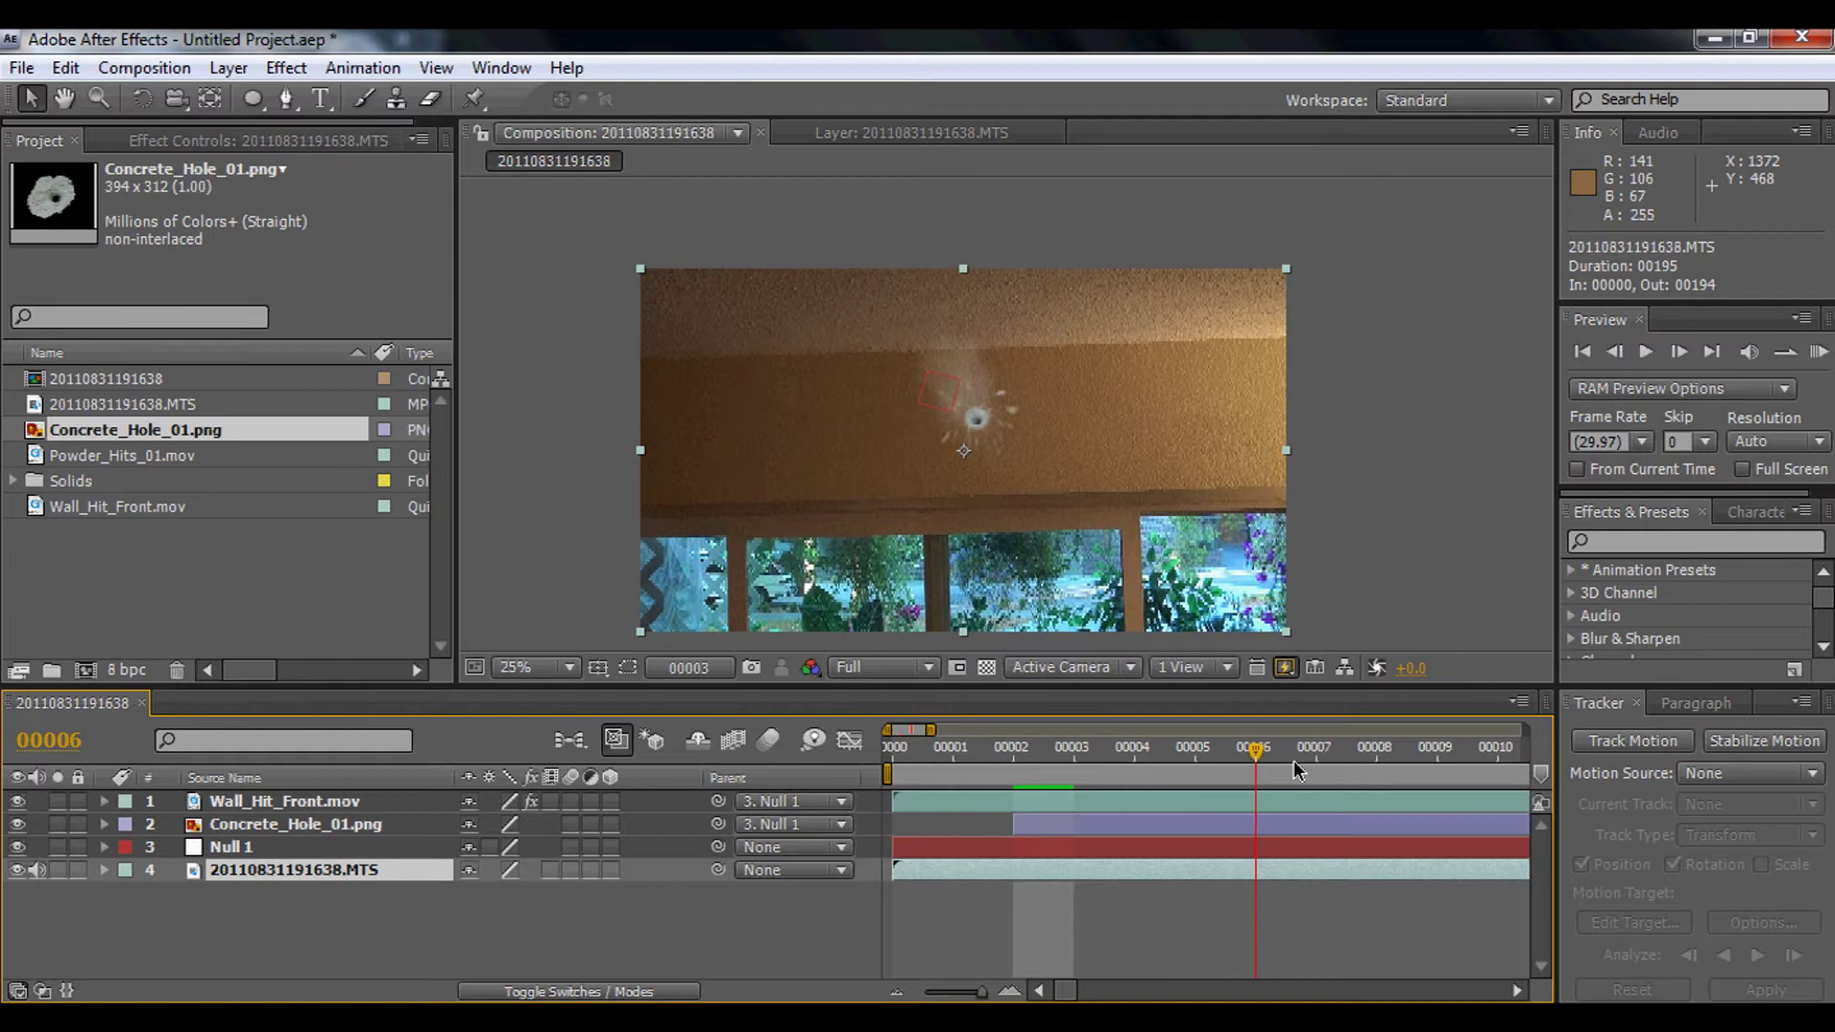
pyautogui.click(1012, 763)
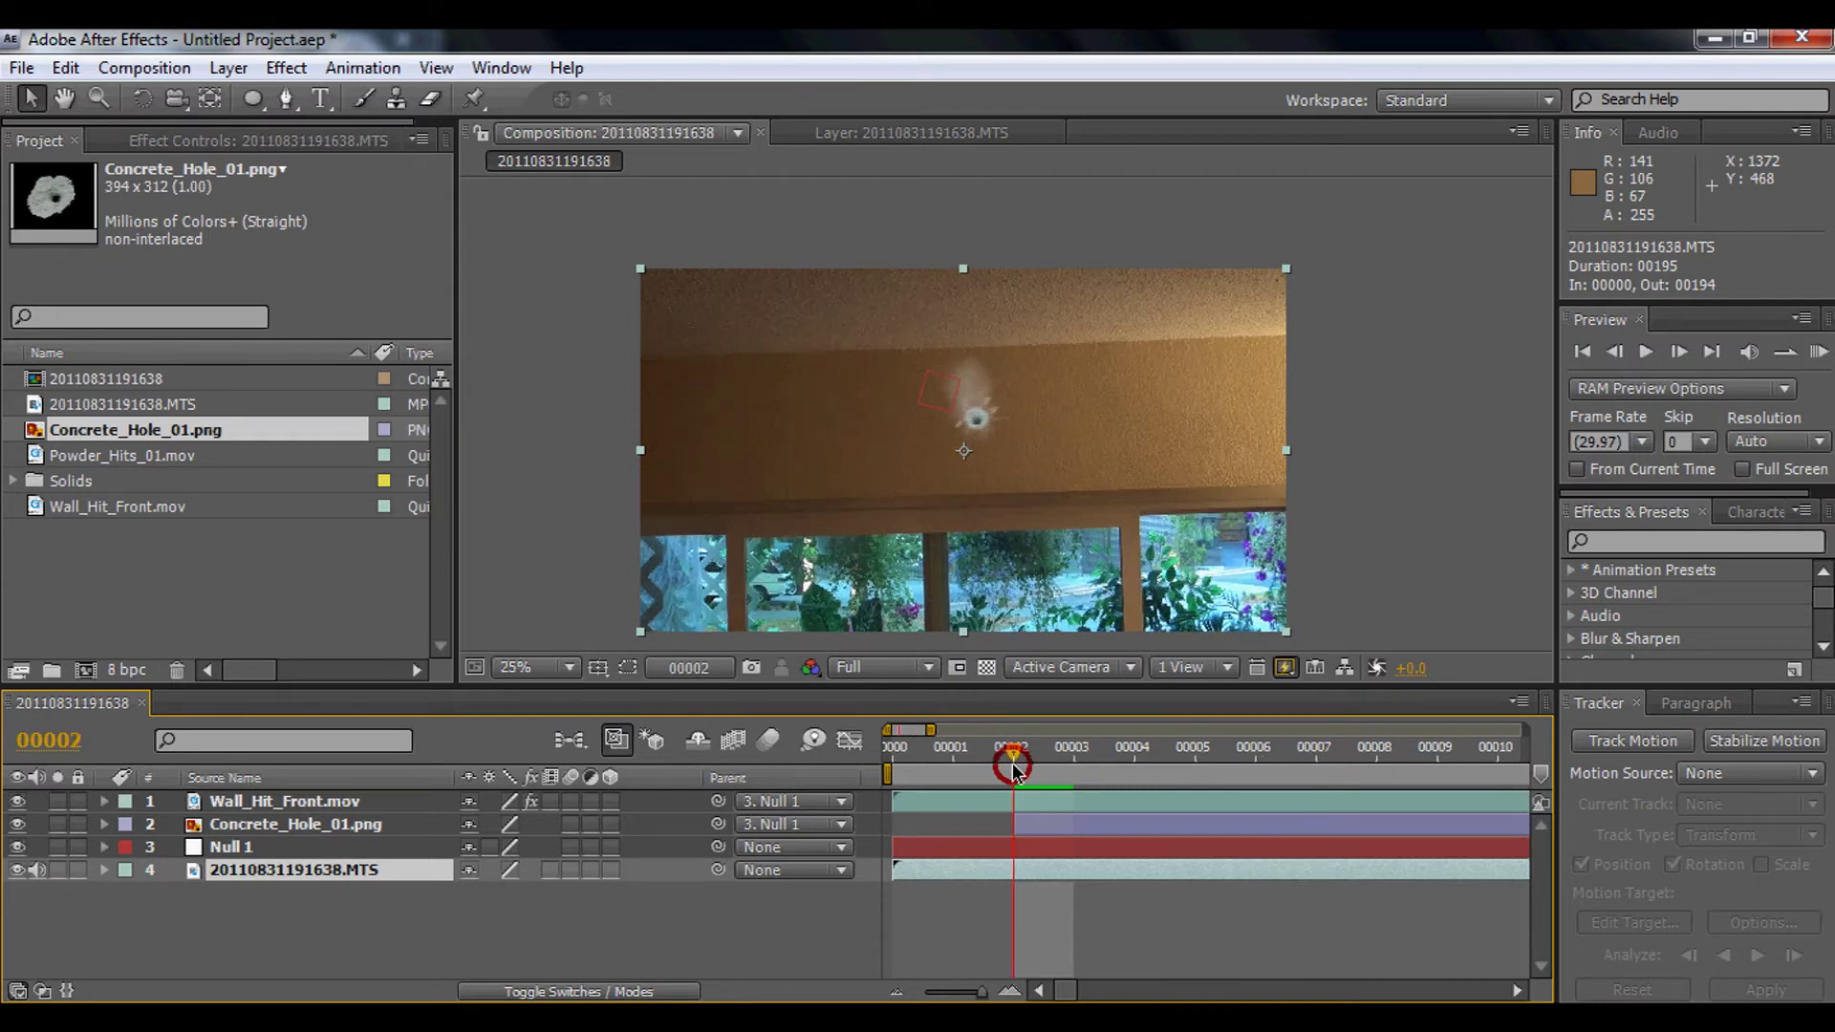
pyautogui.press('.')
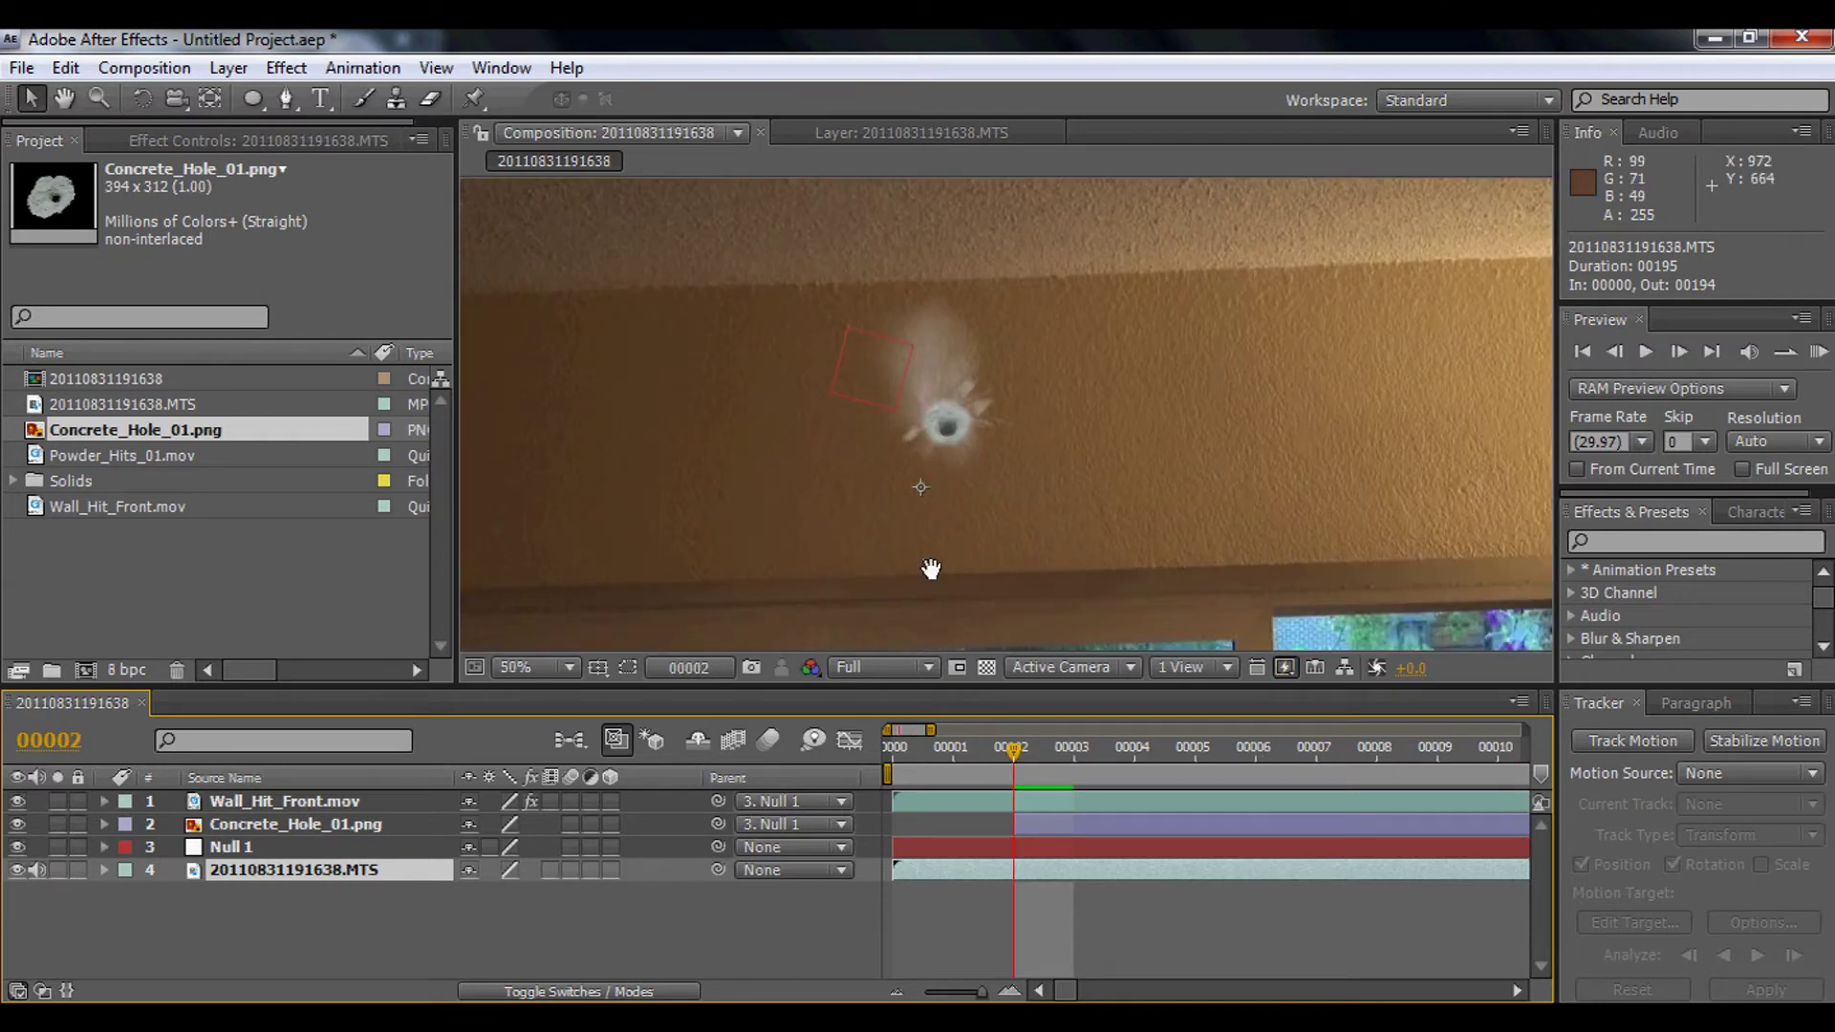
pyautogui.press('h')
pyautogui.moveTo(932, 564); pyautogui.dragTo(1038, 582)
pyautogui.press('v')
# Step: Add Powder_Hits_01.mov below Wall_Hit_Front, move it onto the hole, and scale it to about a third
pyautogui.moveTo(96, 455); pyautogui.dragTo(892, 800)
pyautogui.moveTo(302, 809)
pyautogui.mouseDown()
pyautogui.moveTo(287, 807)
pyautogui.moveTo(293, 843)
pyautogui.moveTo(292, 828)
pyautogui.mouseUp()
pyautogui.moveTo(1044, 540); pyautogui.dragTo(1075, 478)
pyautogui.press(',')
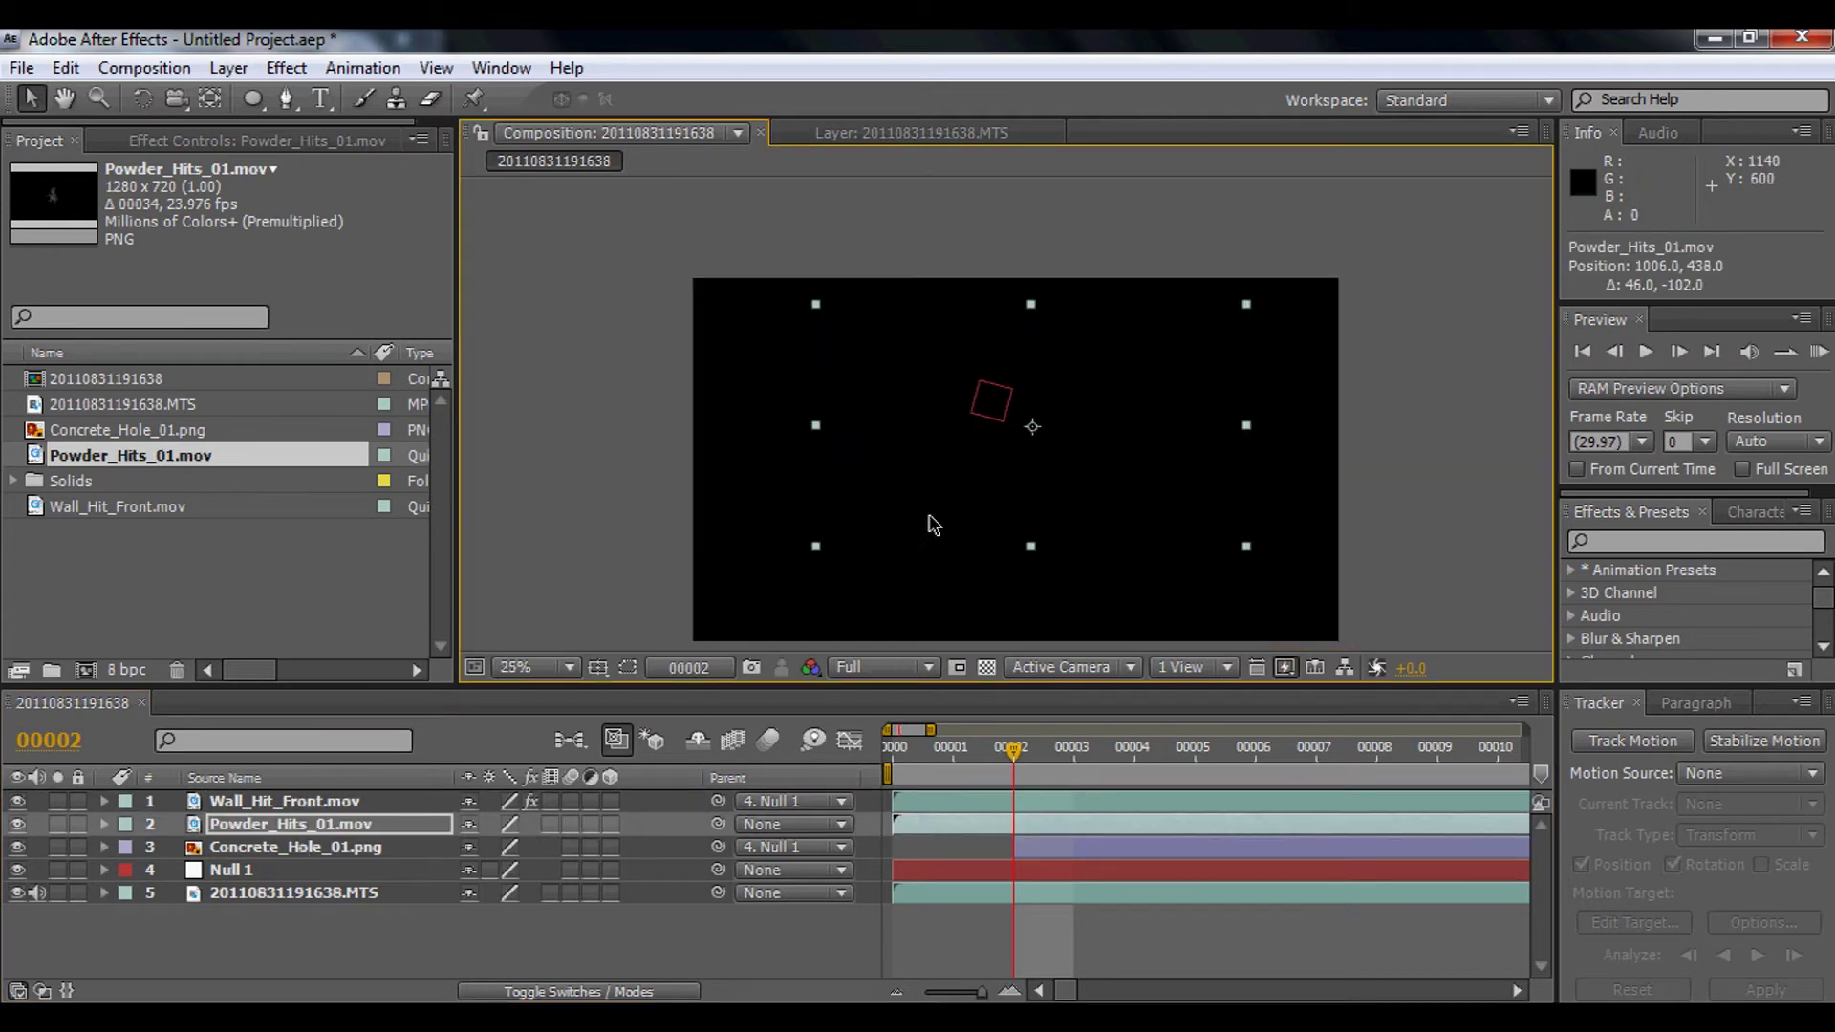
pyautogui.moveTo(820, 551); pyautogui.dragTo(906, 541)
pyautogui.press('.')
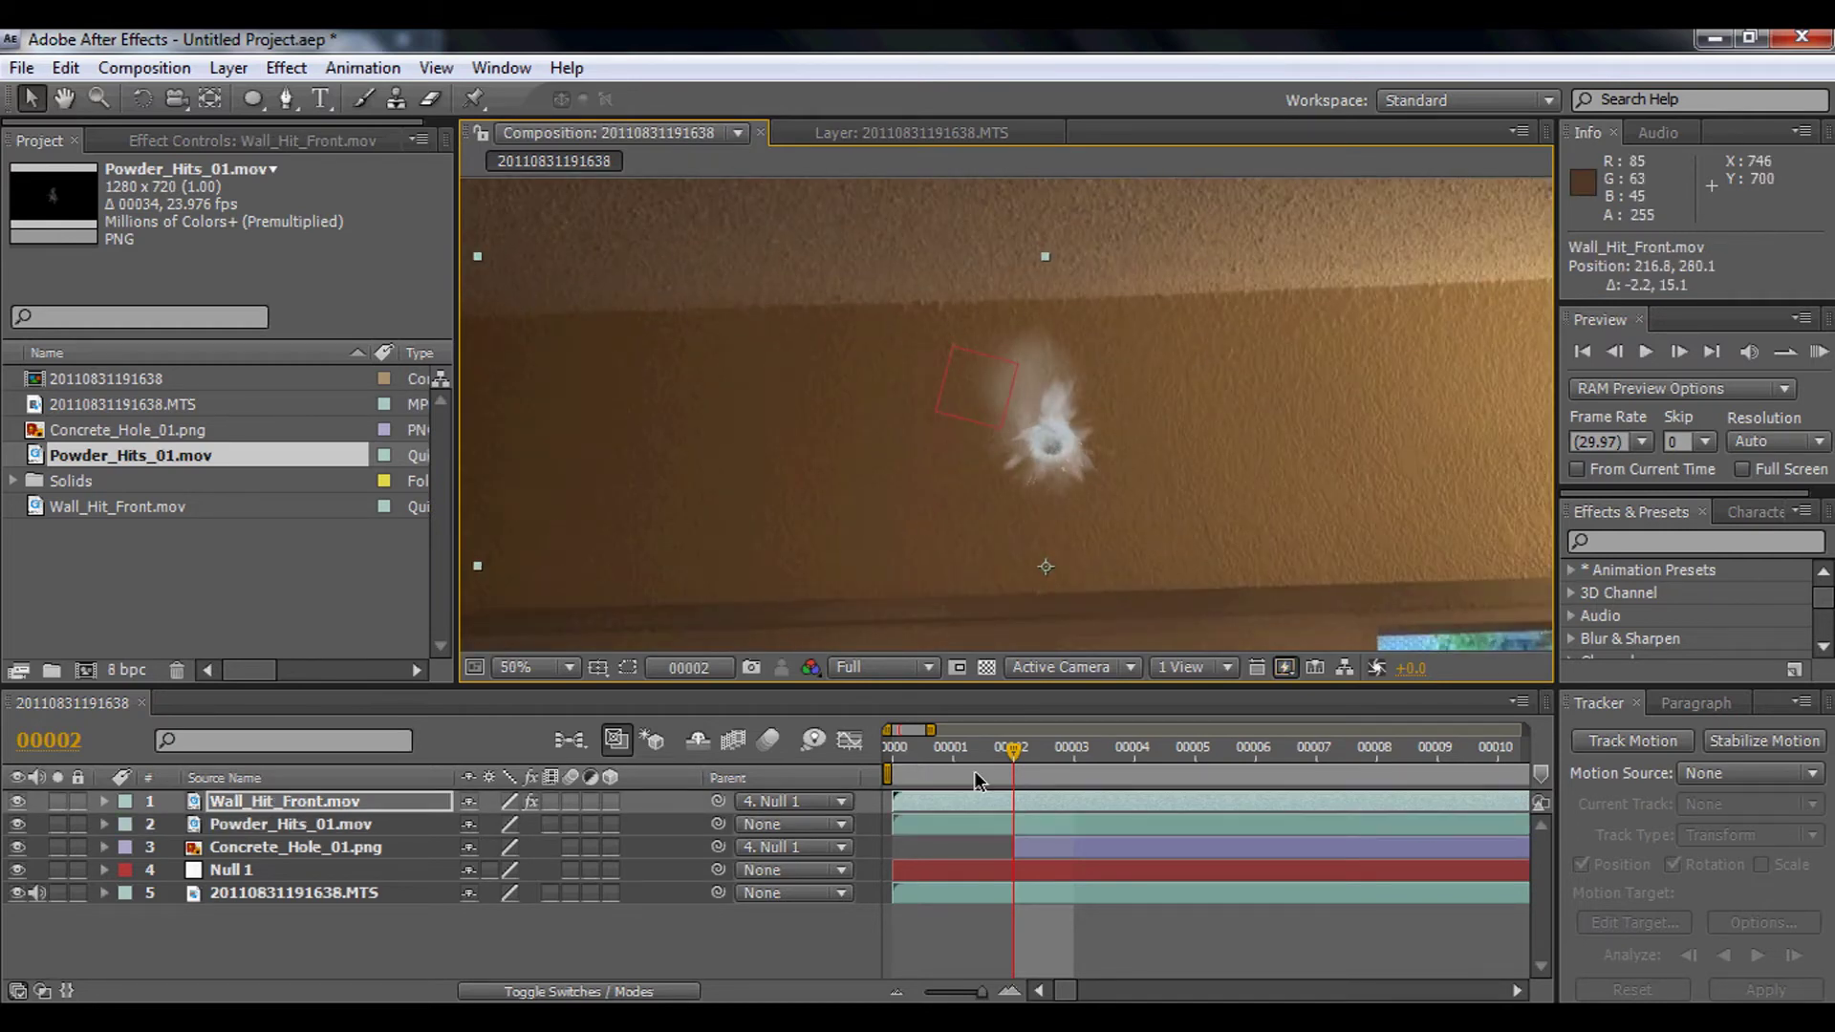
pyautogui.hotkey('ctrl', 'z')
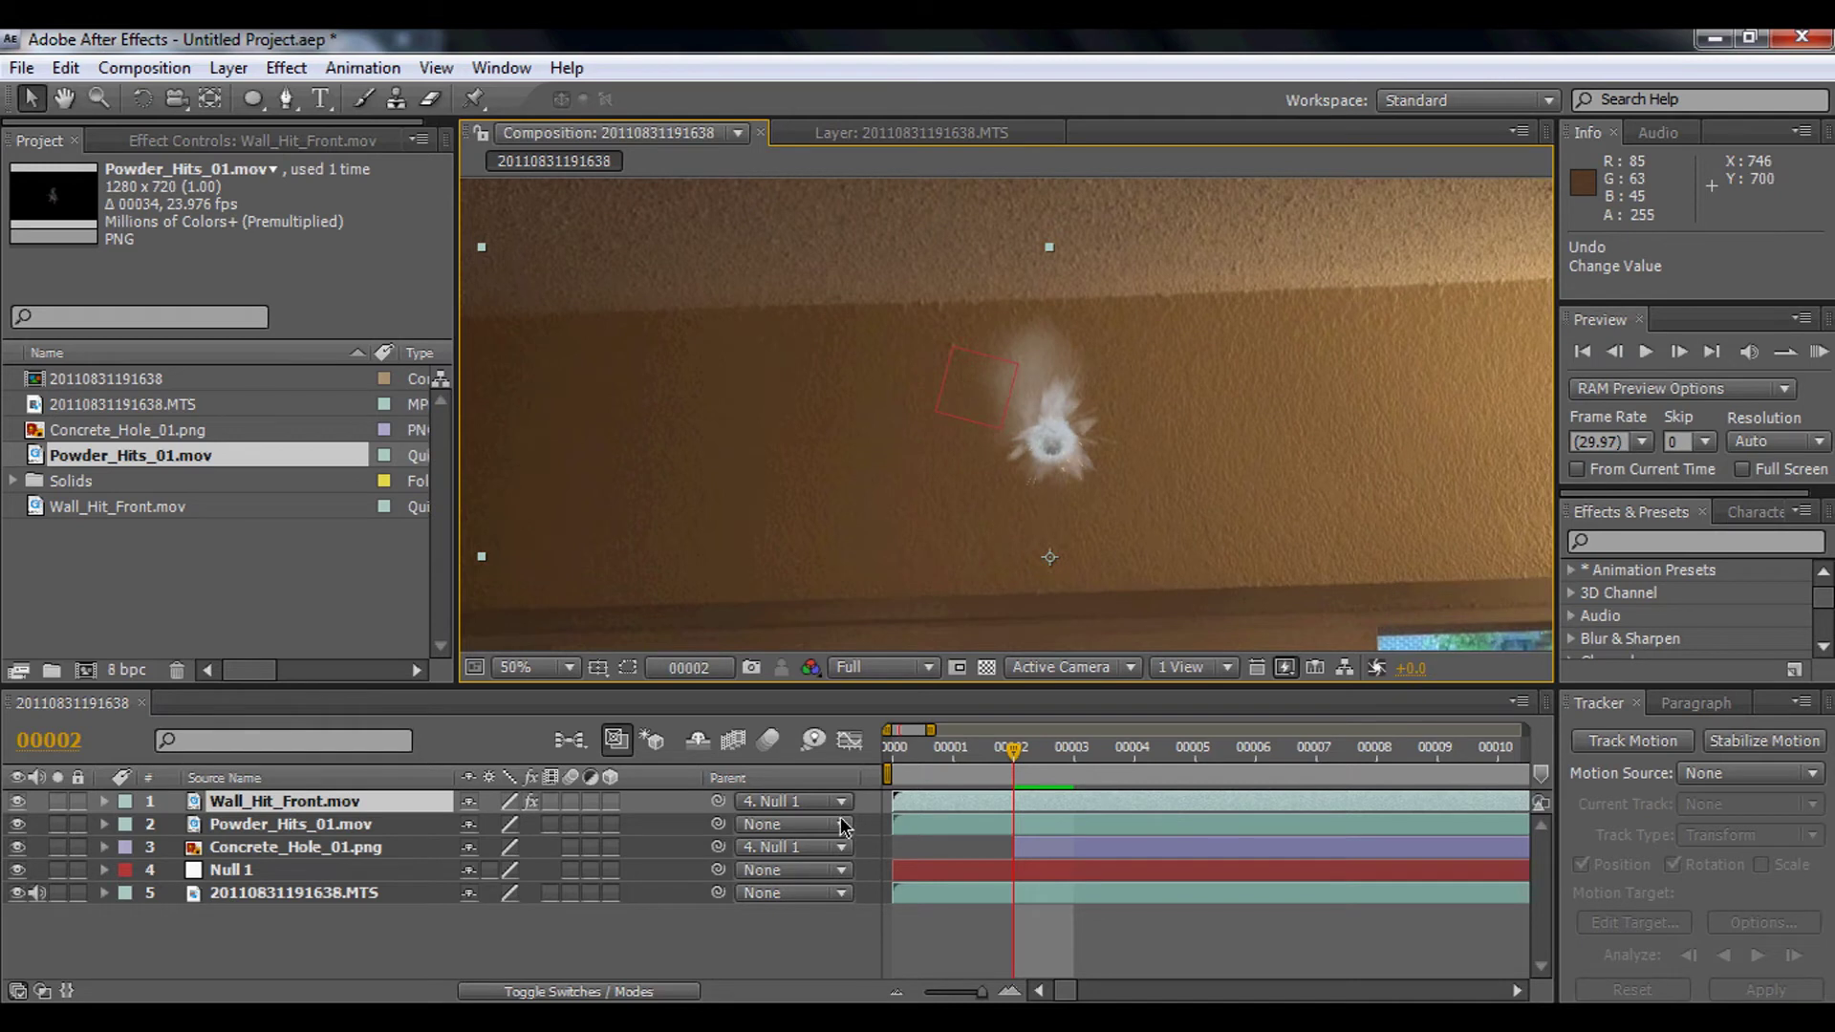
# Step: Parent the Powder_Hits_01.mov layer to Null 1
pyautogui.click(839, 824)
pyautogui.click(808, 949)
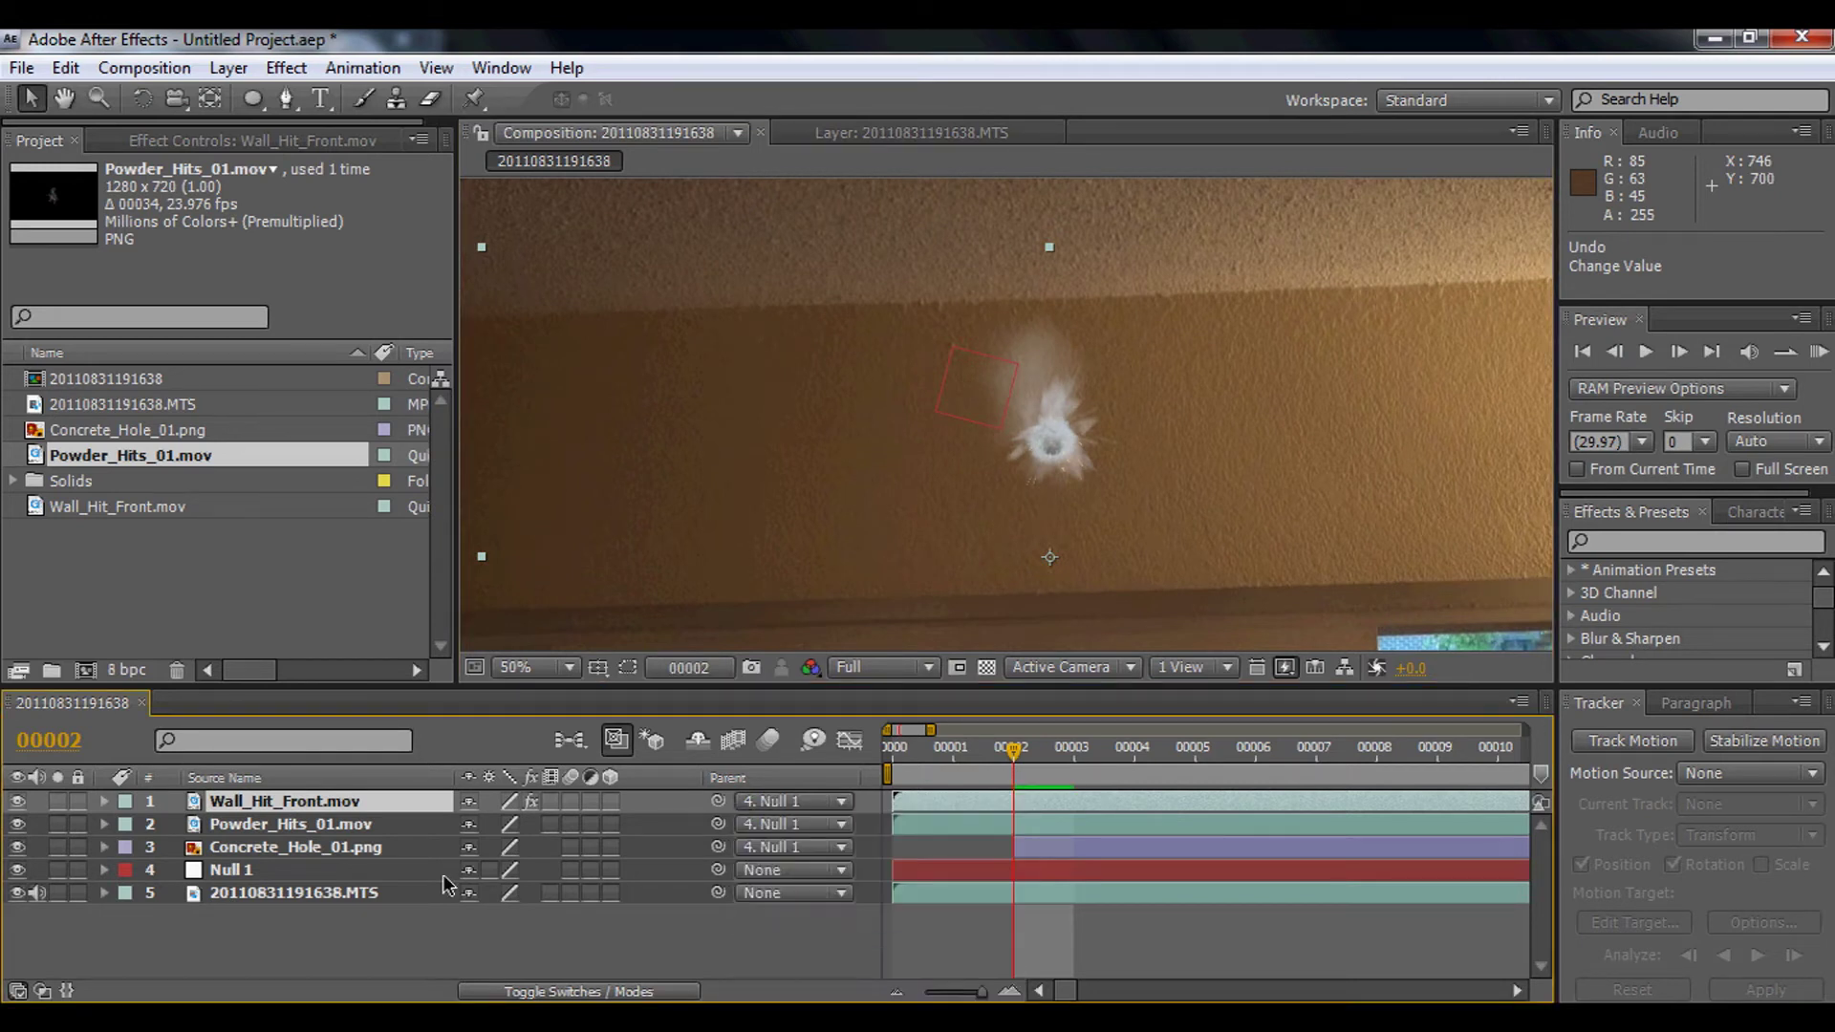
pyautogui.click(1069, 535)
pyautogui.scroll(-2, 1066, 536)
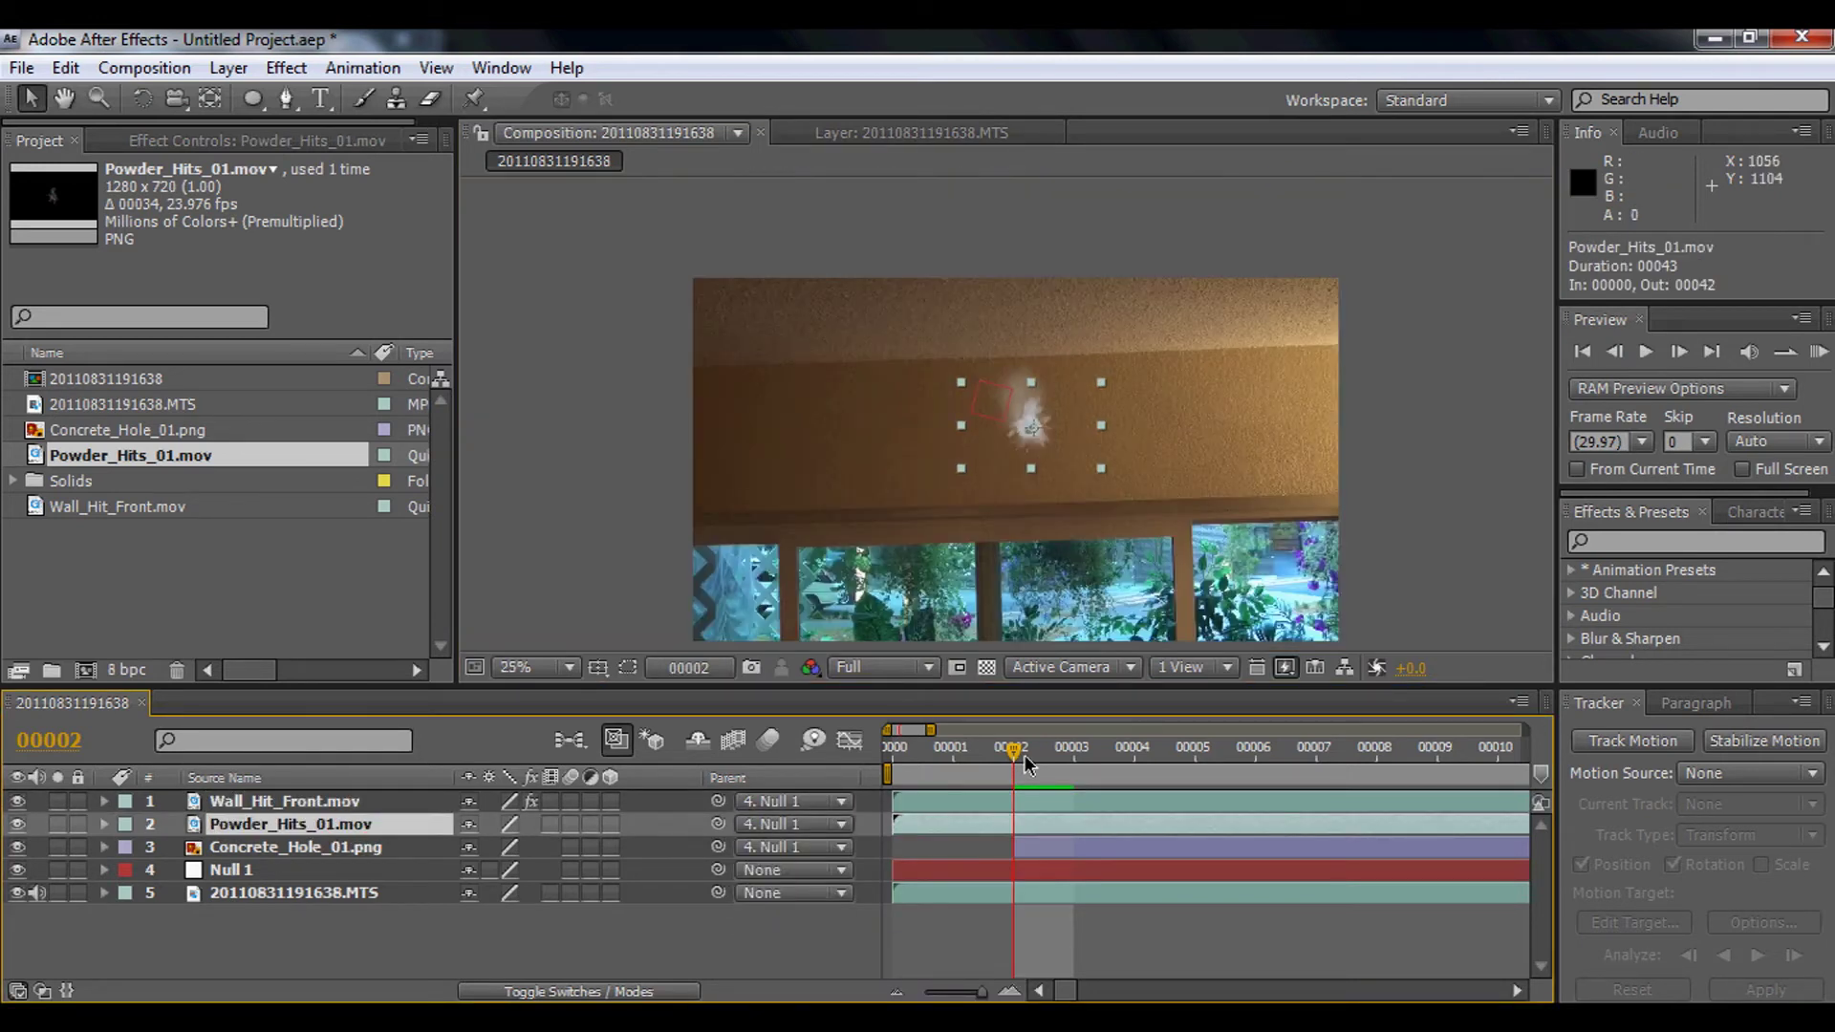
# Step: Scrub through the powder hit to frame 00010, settle on frame 5, and hide Wall_Hit_Front.mov
pyautogui.click(898, 765)
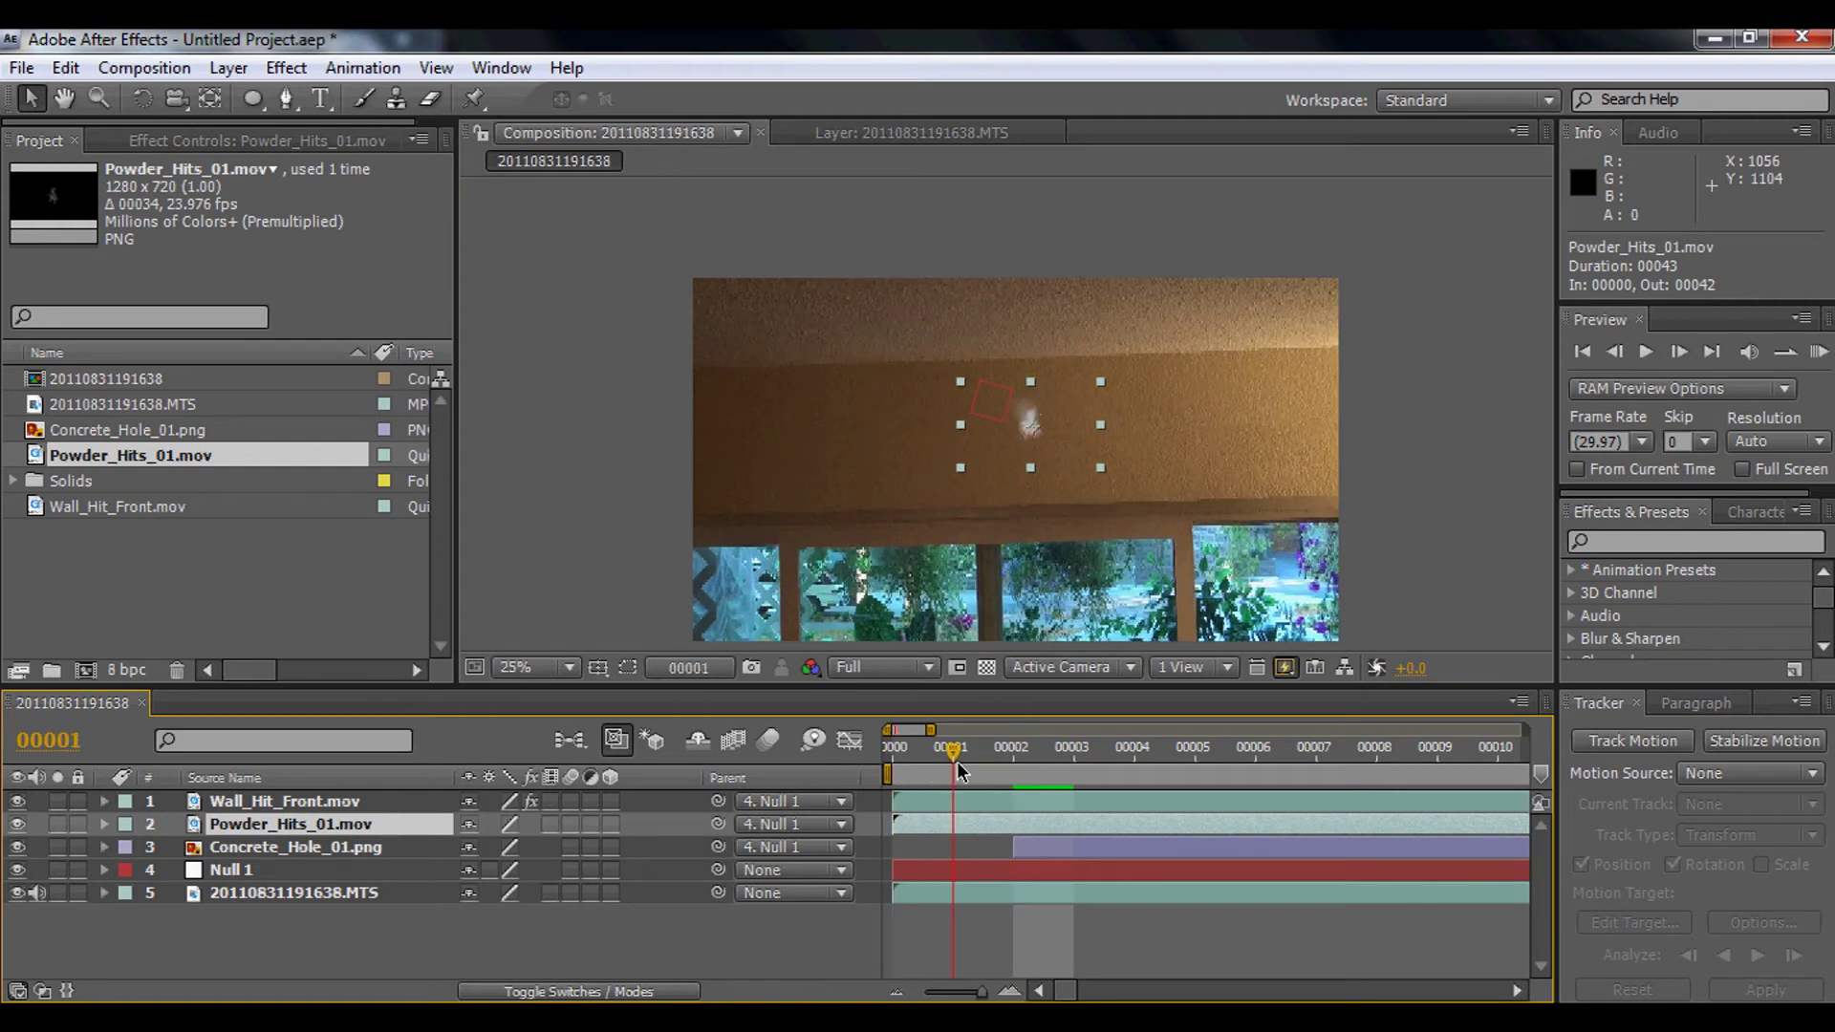
pyautogui.press('pagedown')
pyautogui.click(307, 893)
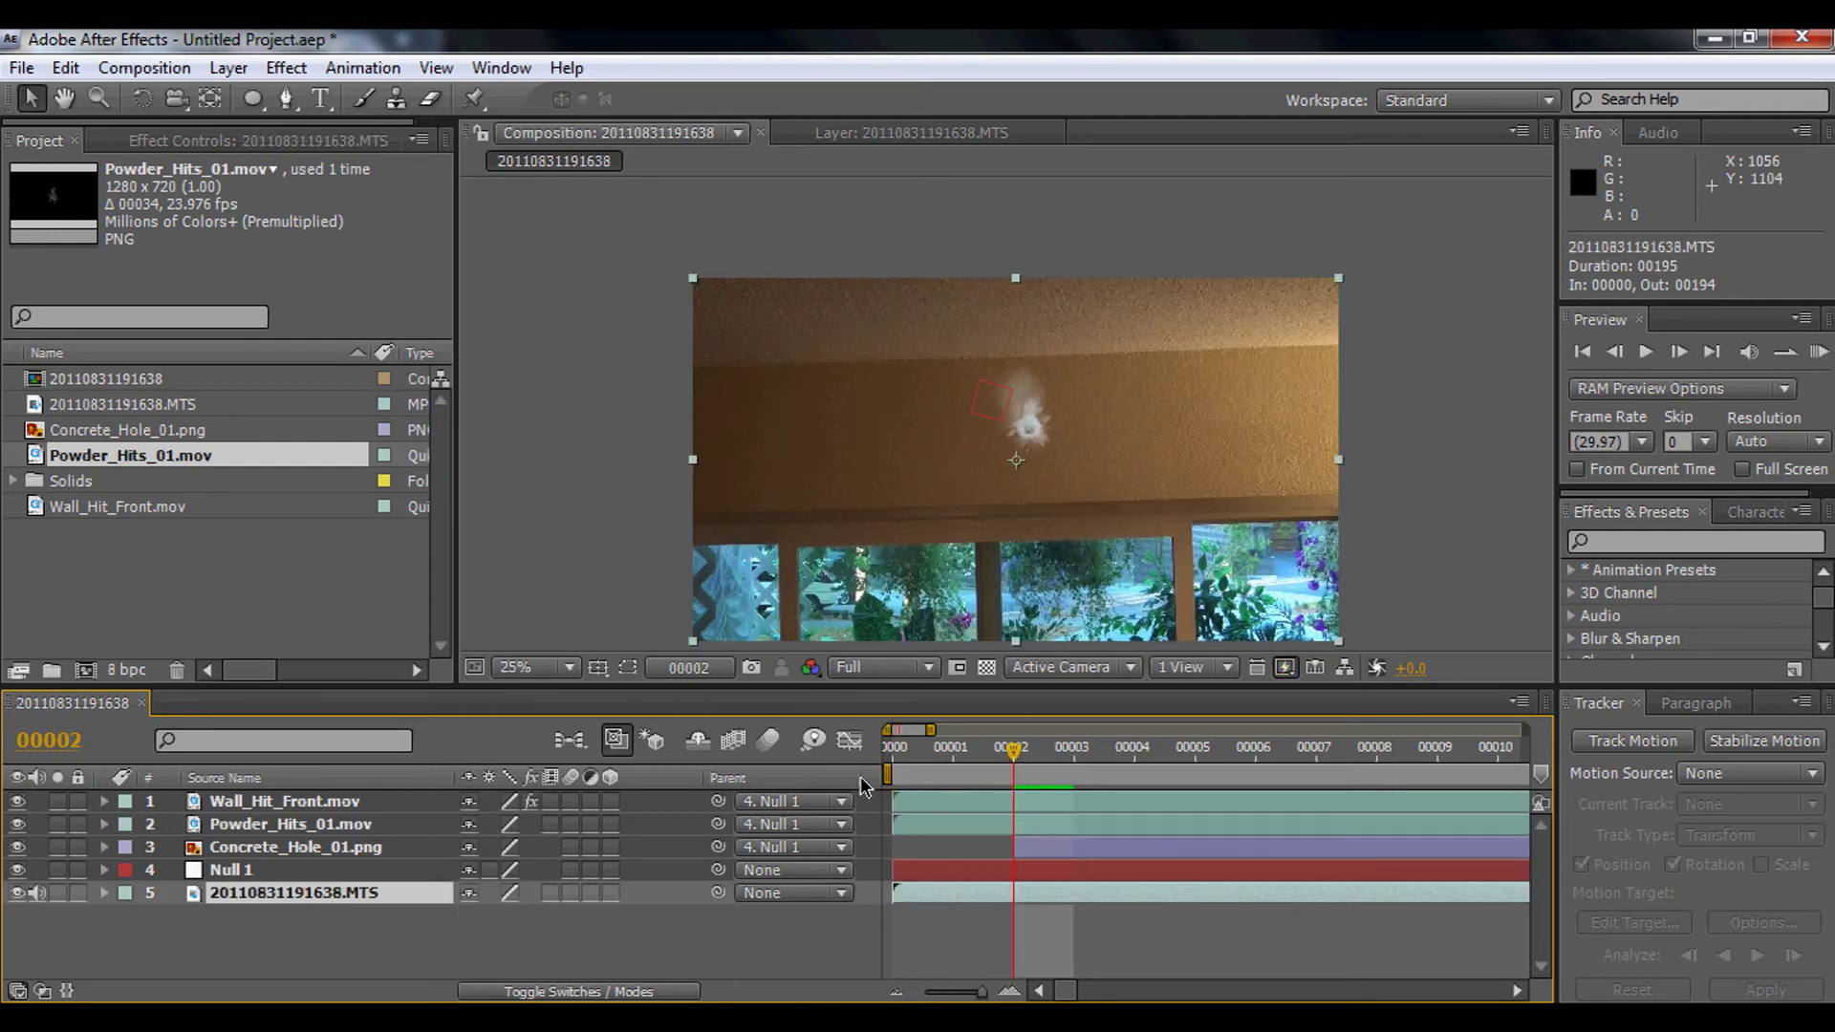
pyautogui.moveTo(1014, 749); pyautogui.dragTo(1382, 750)
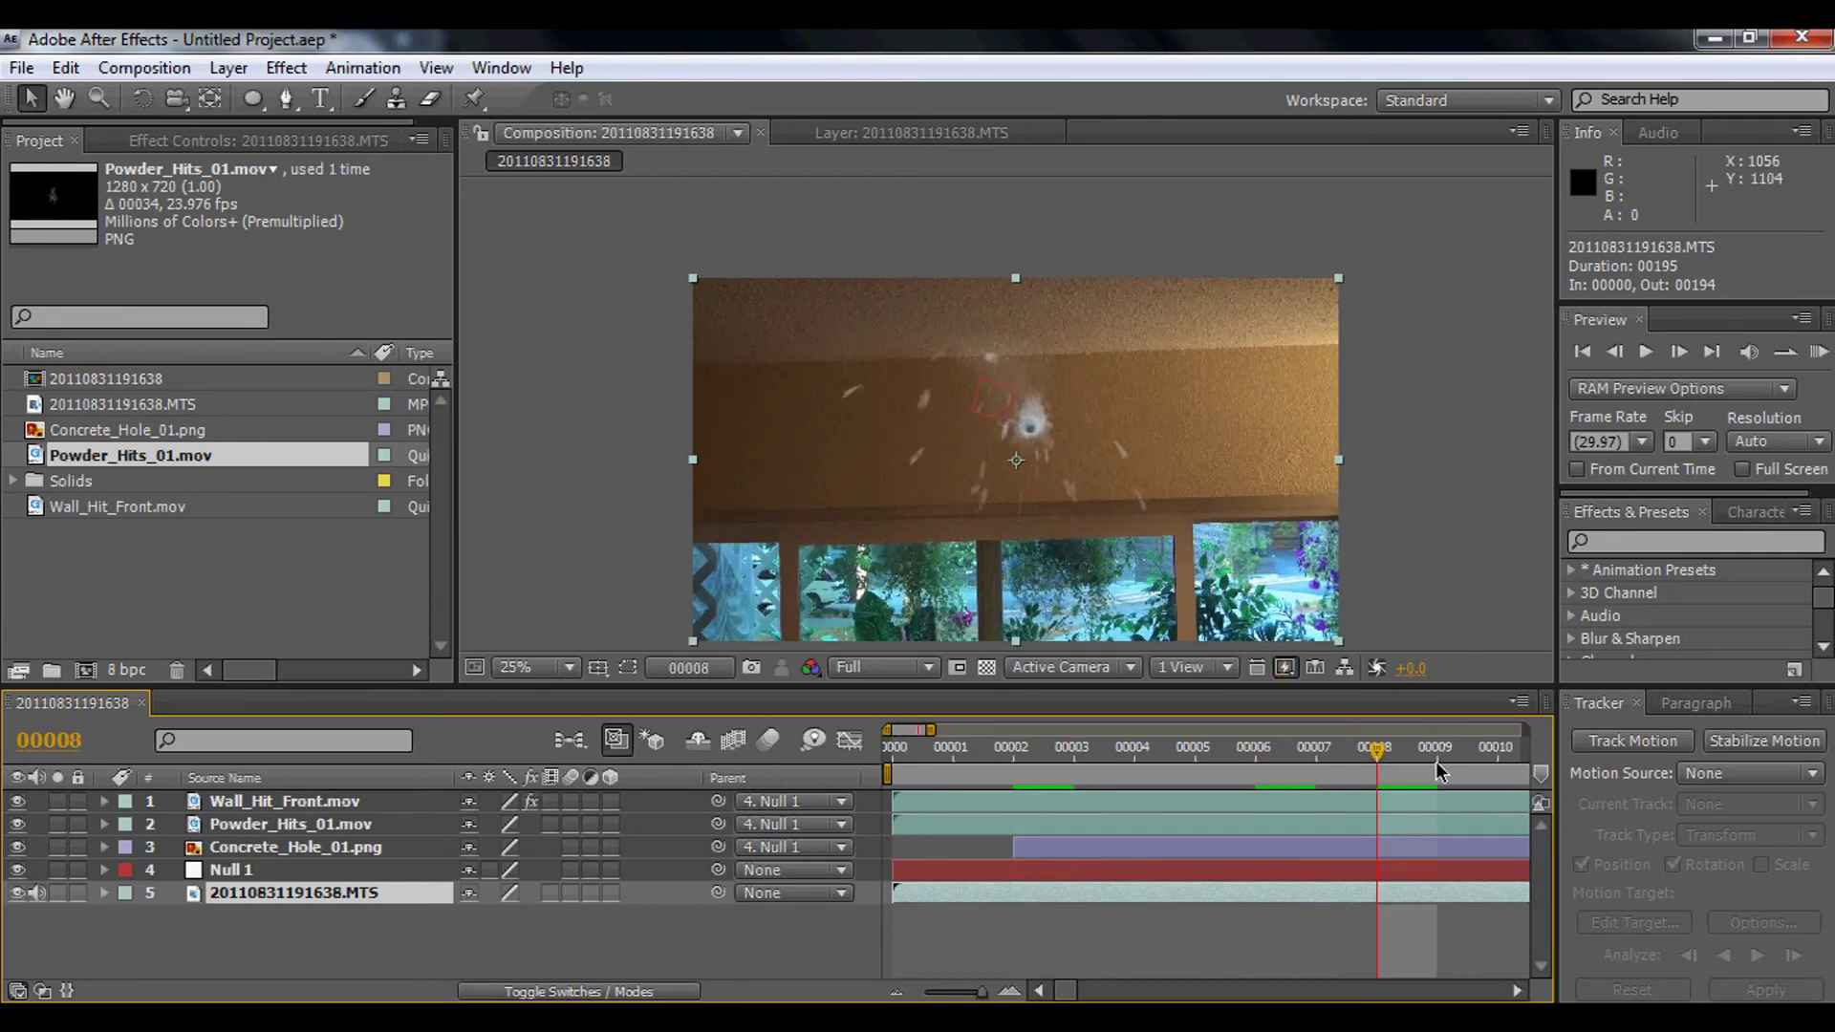
pyautogui.click(1474, 765)
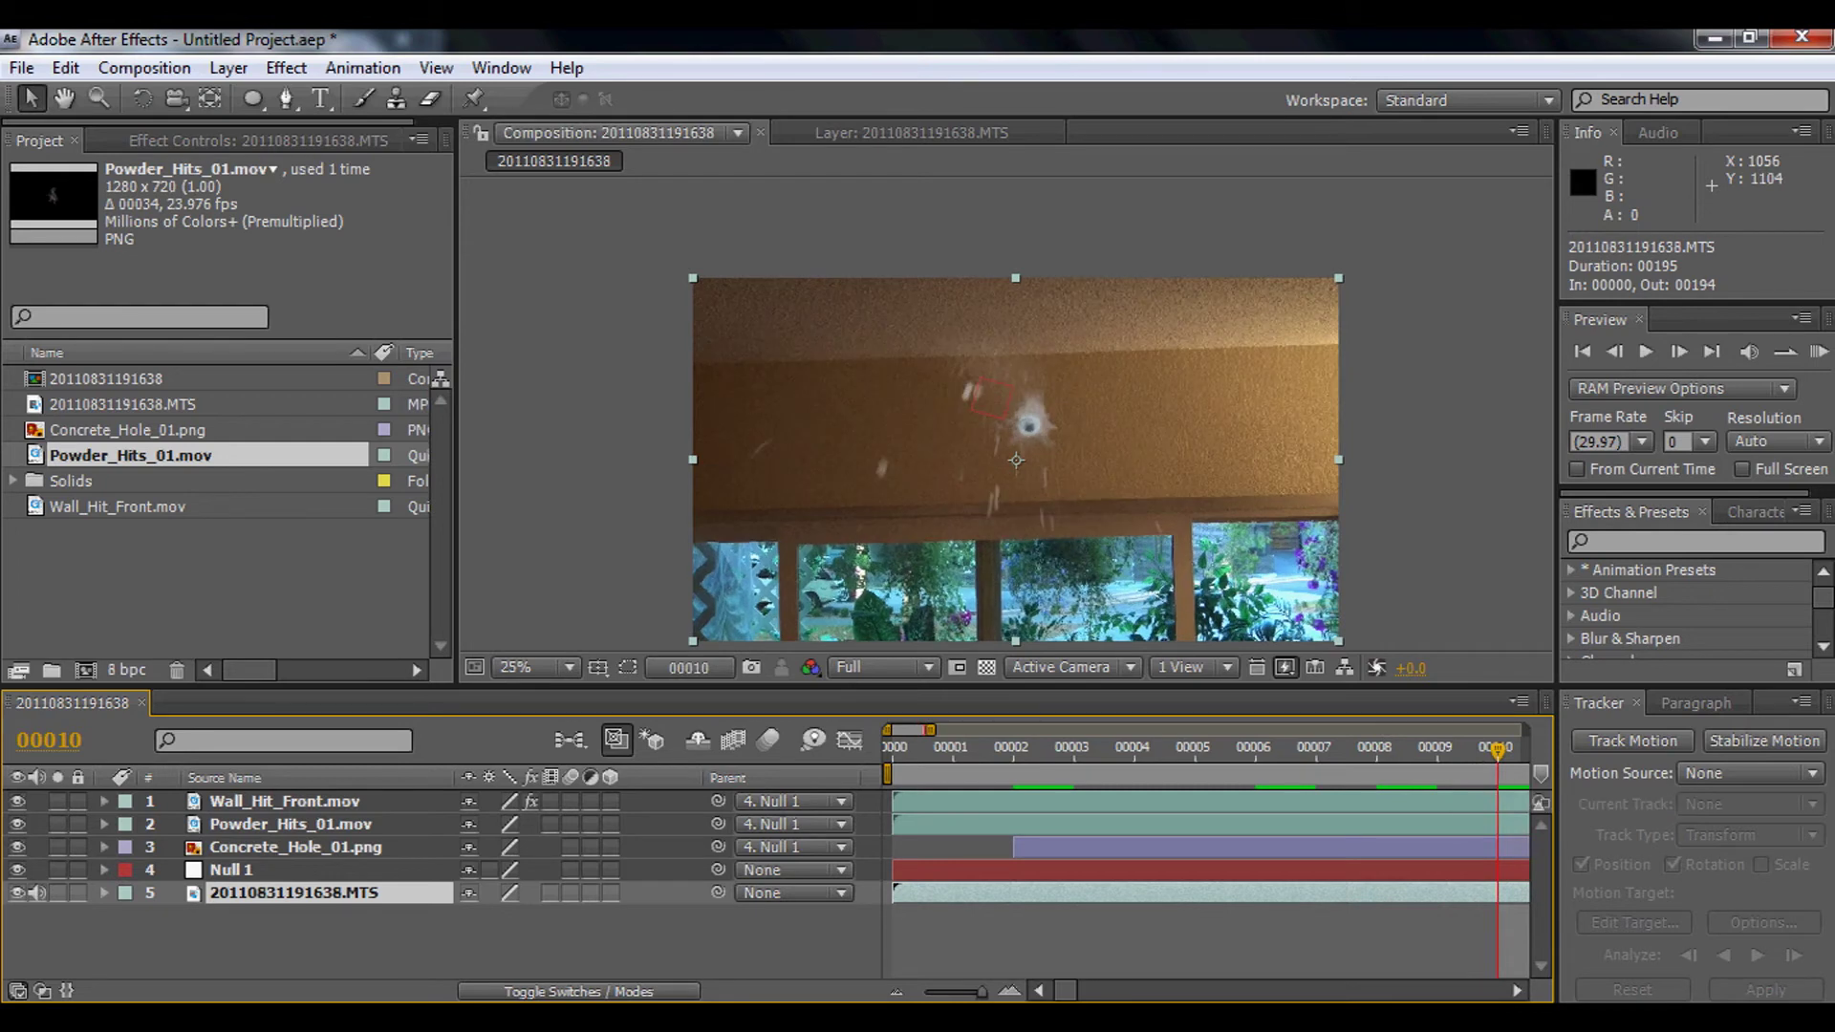
pyautogui.click(1191, 769)
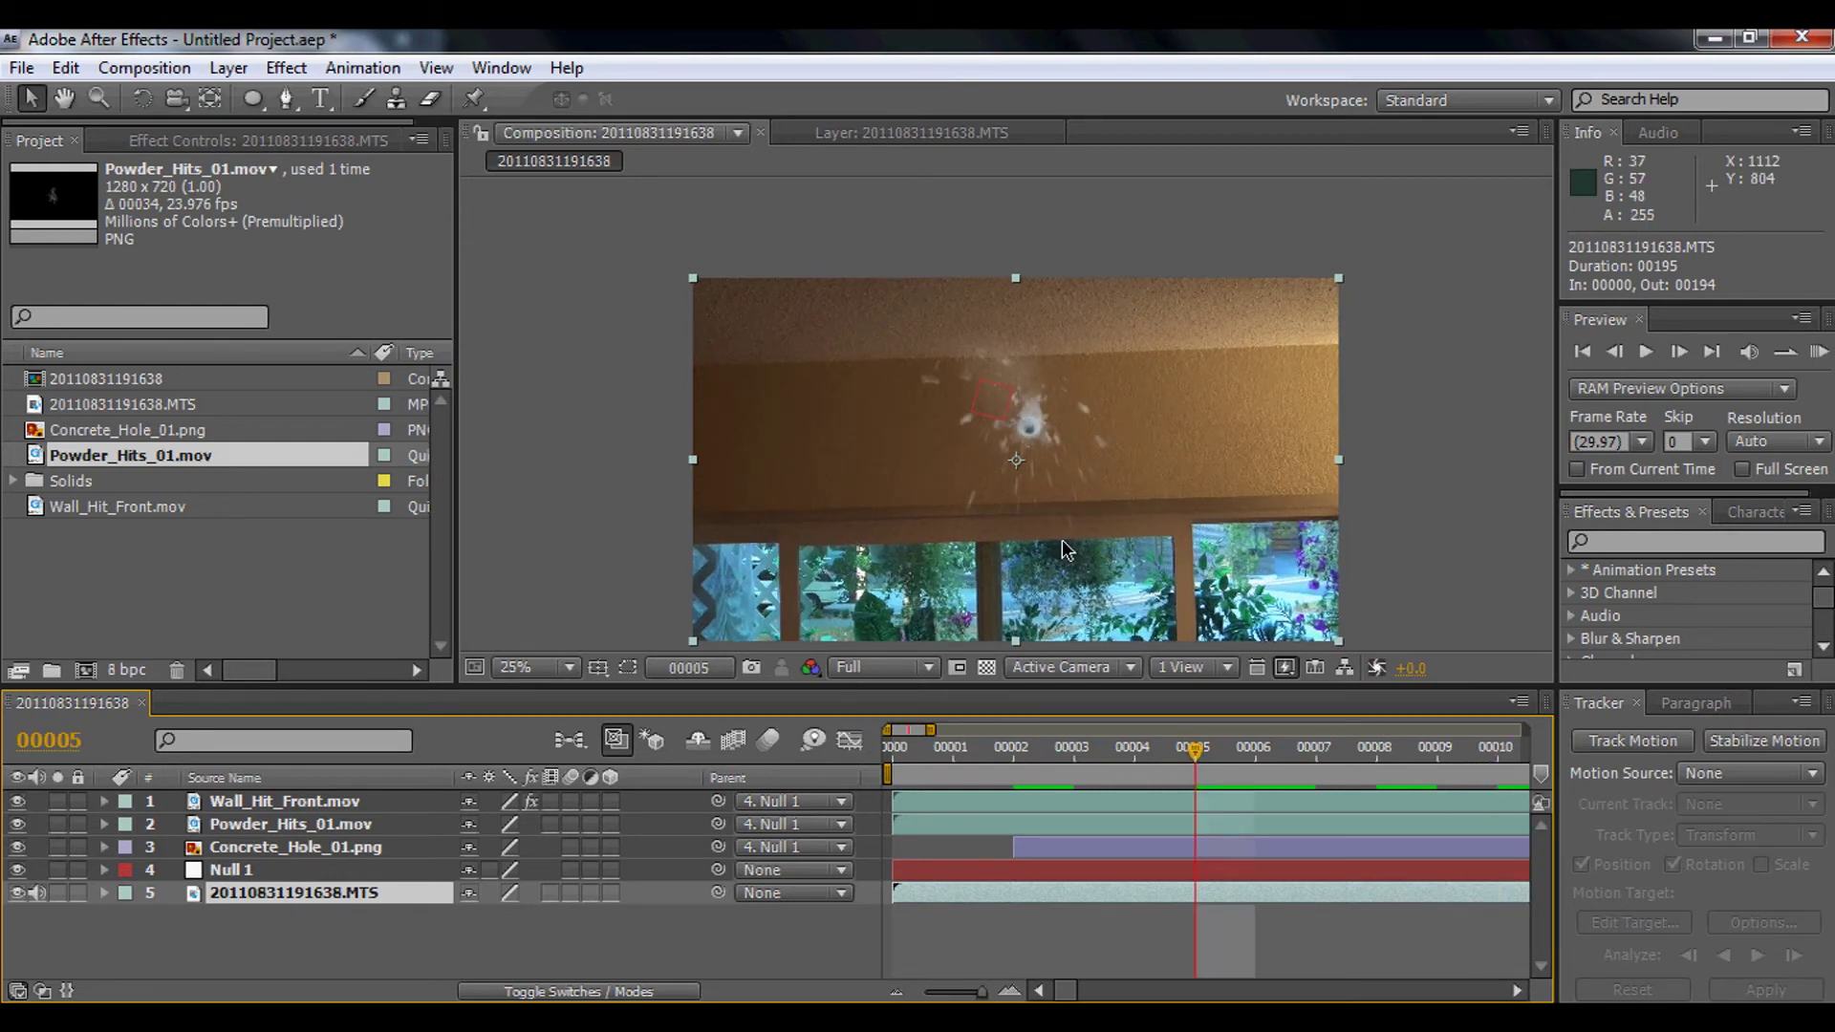
pyautogui.scroll(4, 1030, 518)
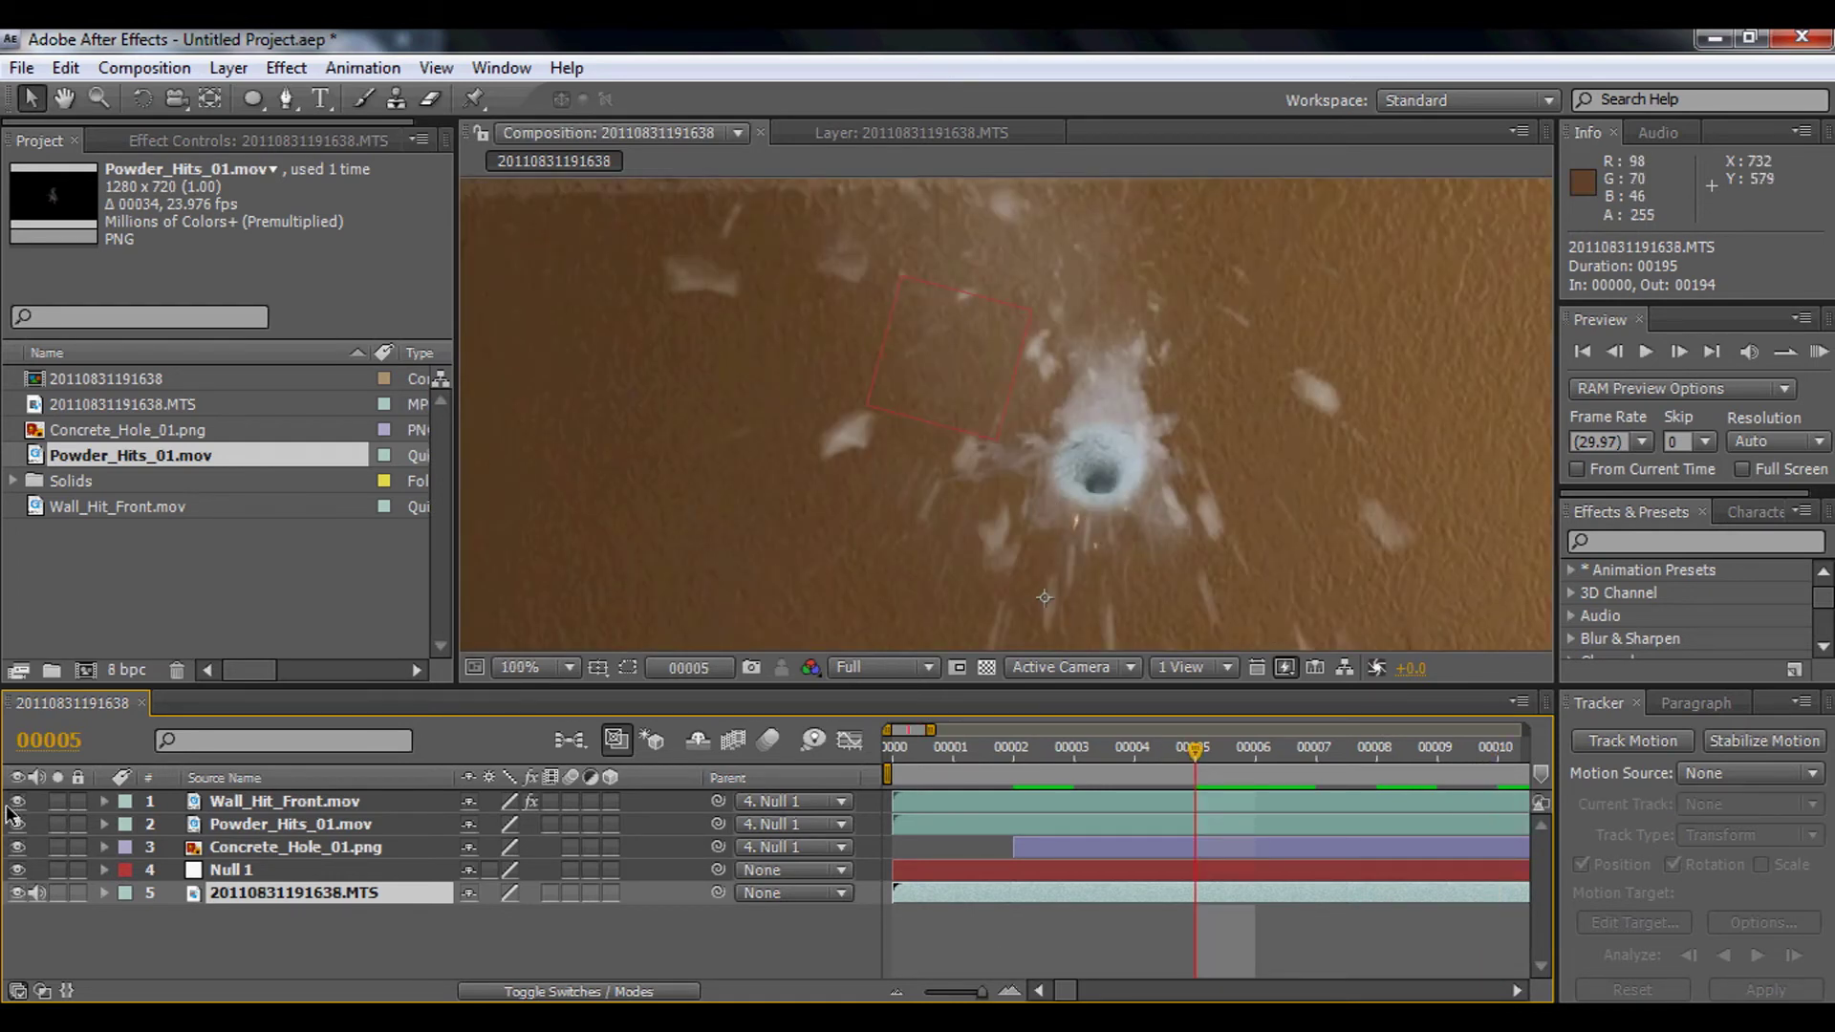
pyautogui.click(17, 801)
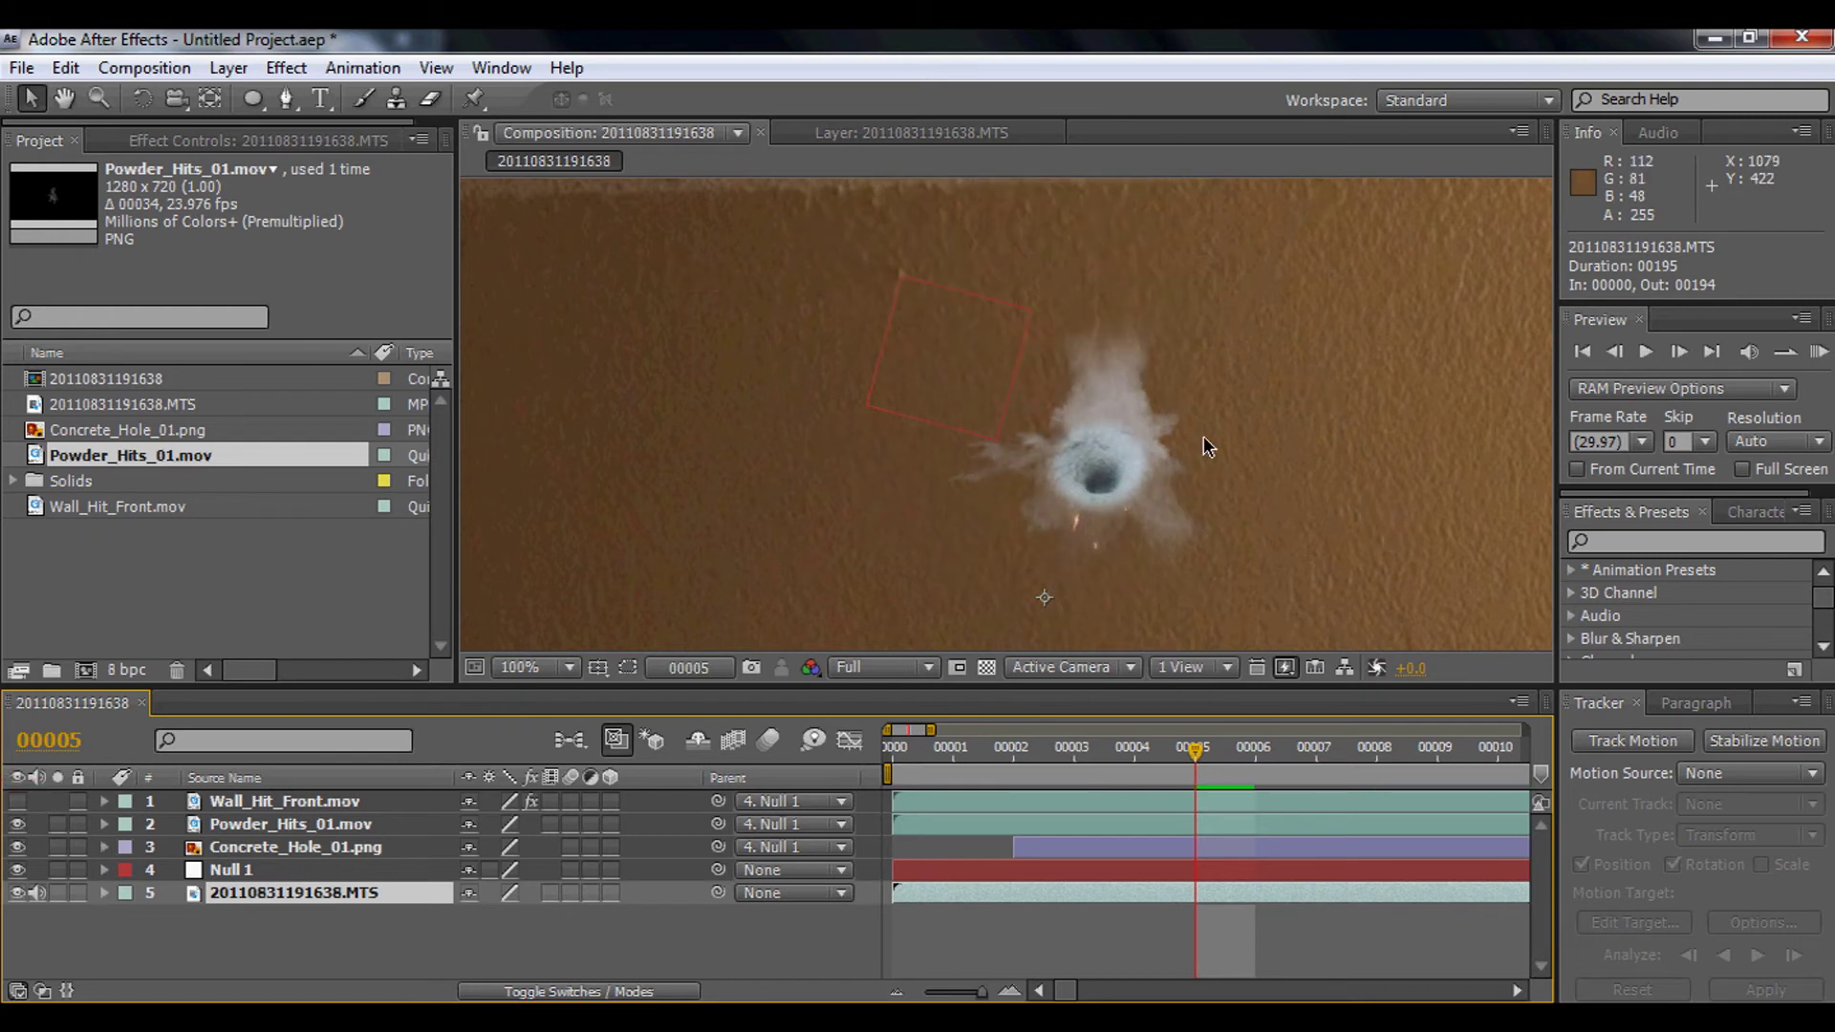
# Step: Apply a Hue/Saturation effect to the Powder_Hits_01.mov layer
pyautogui.click(283, 69)
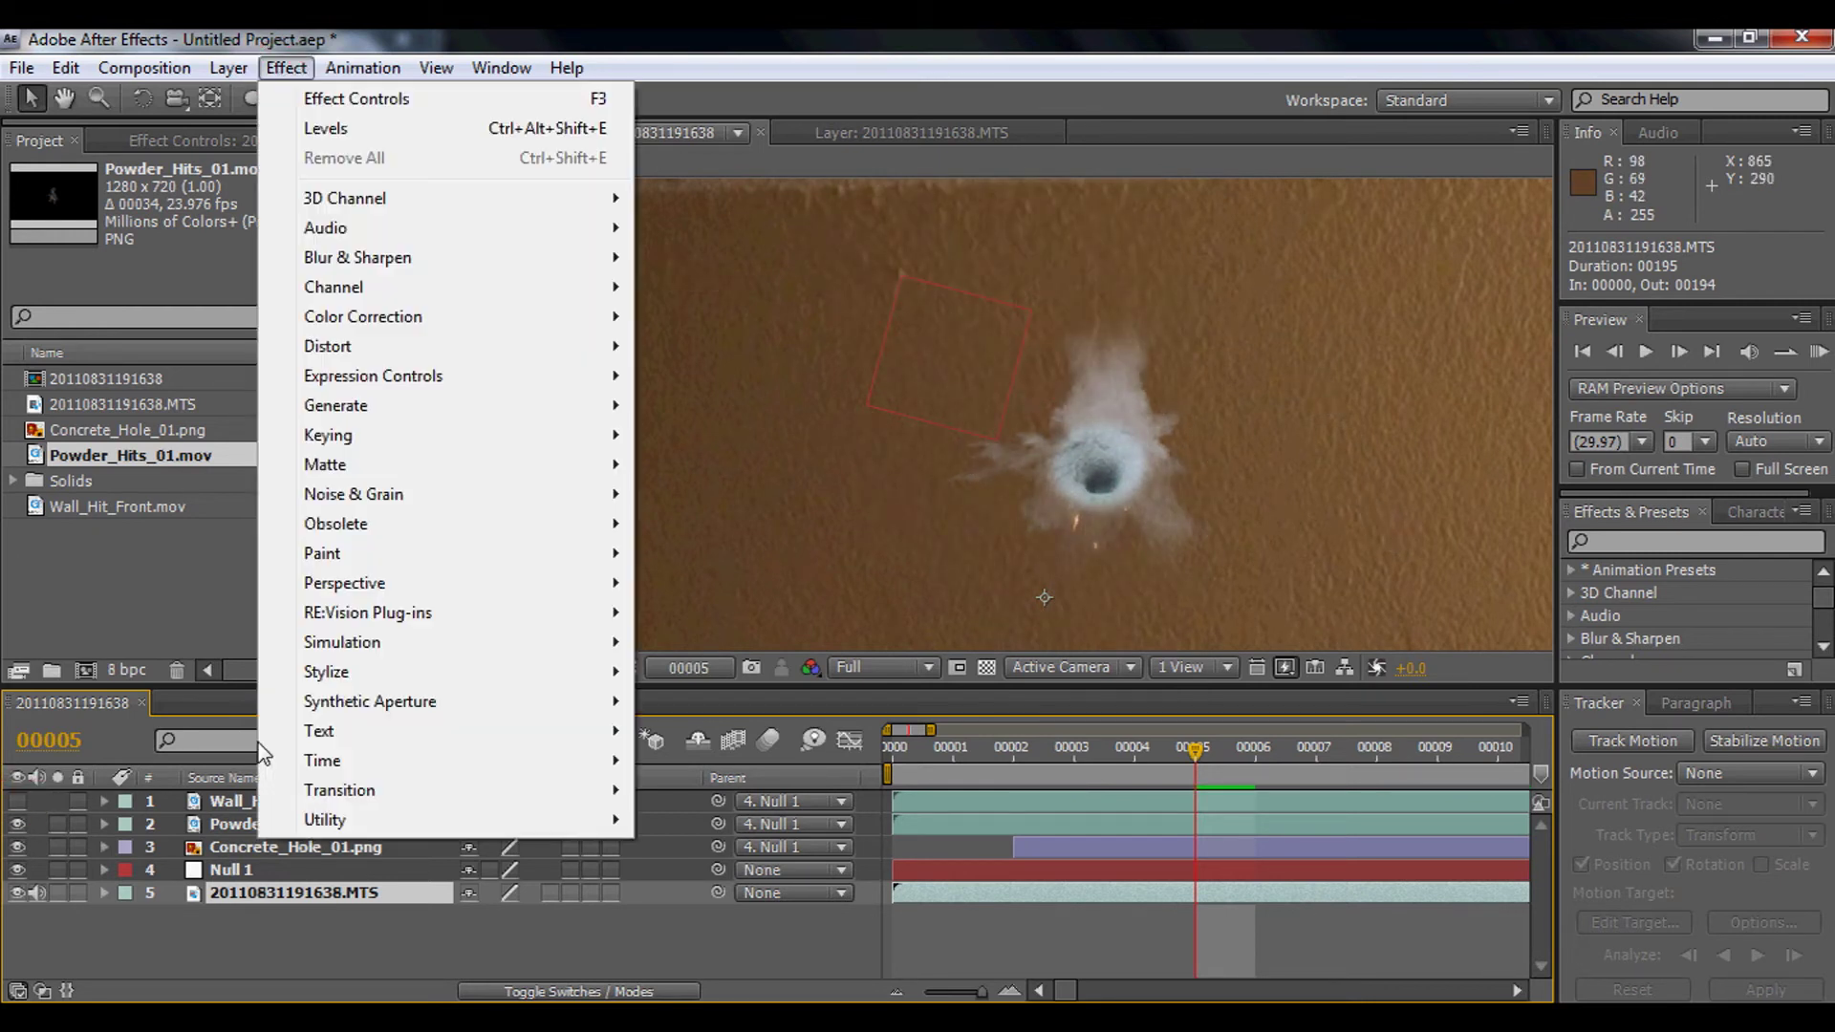
pyautogui.click(226, 805)
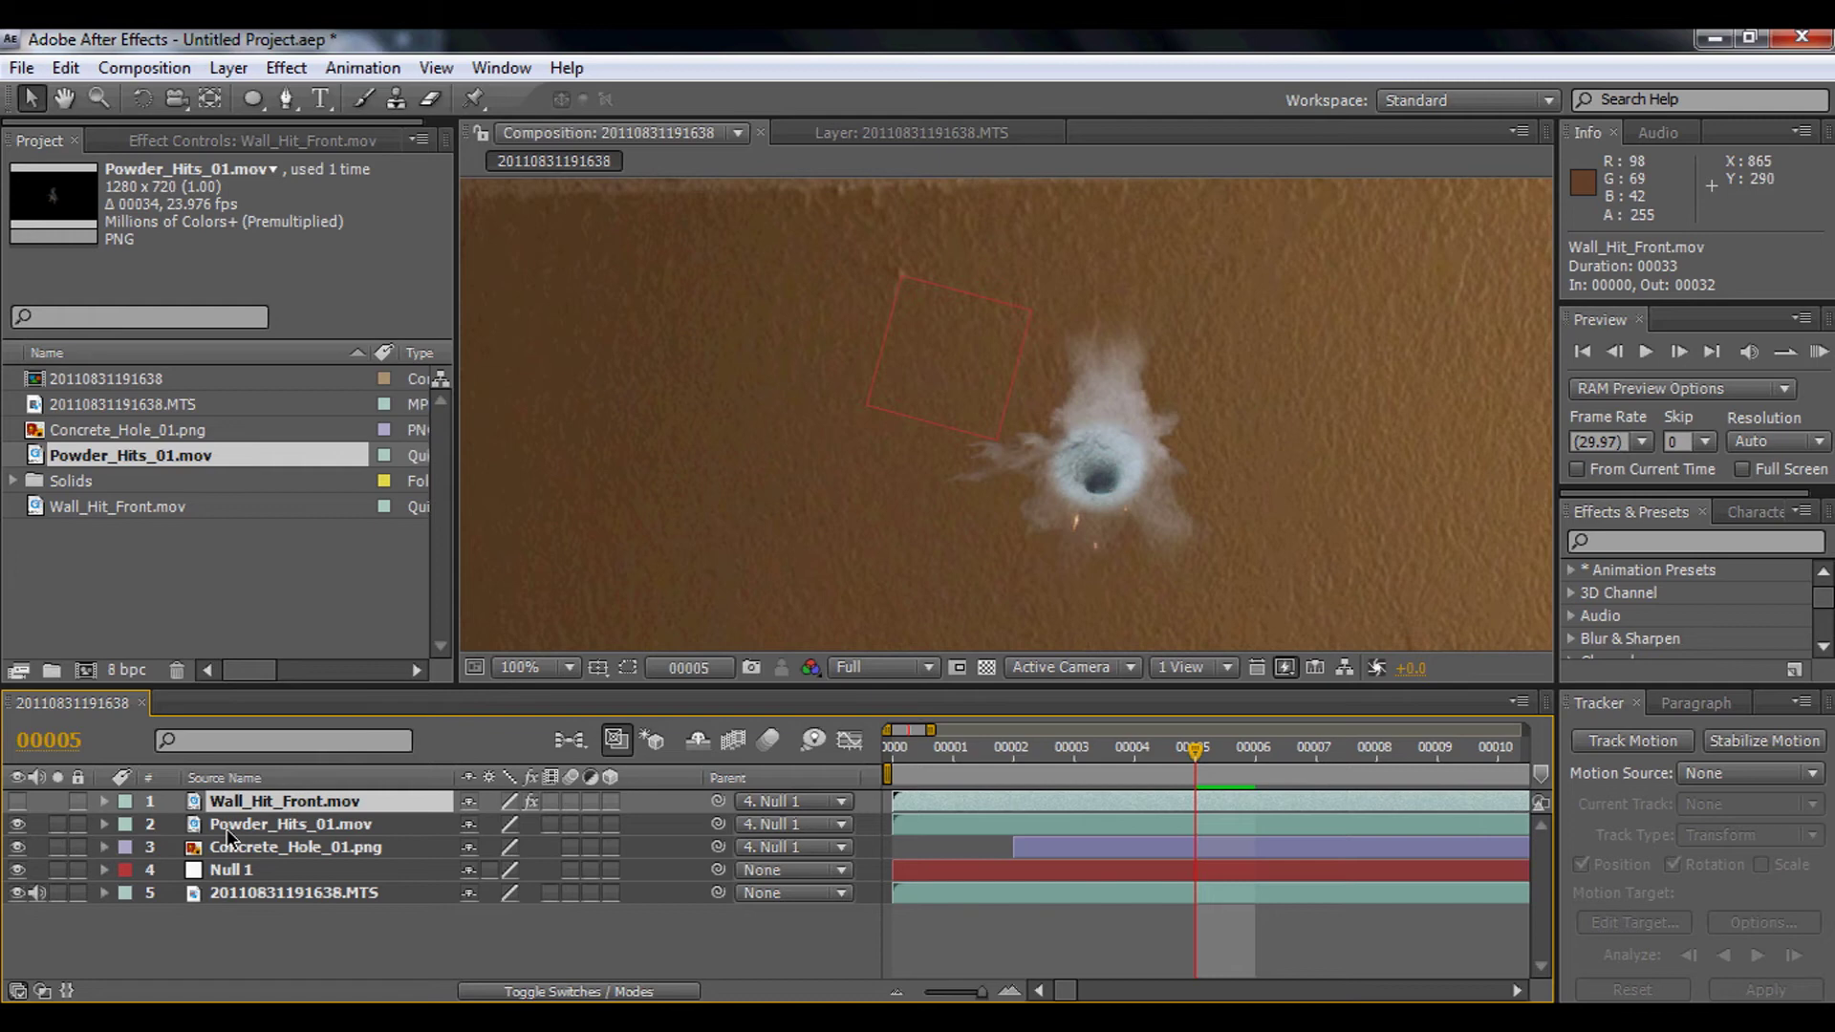
pyautogui.click(227, 825)
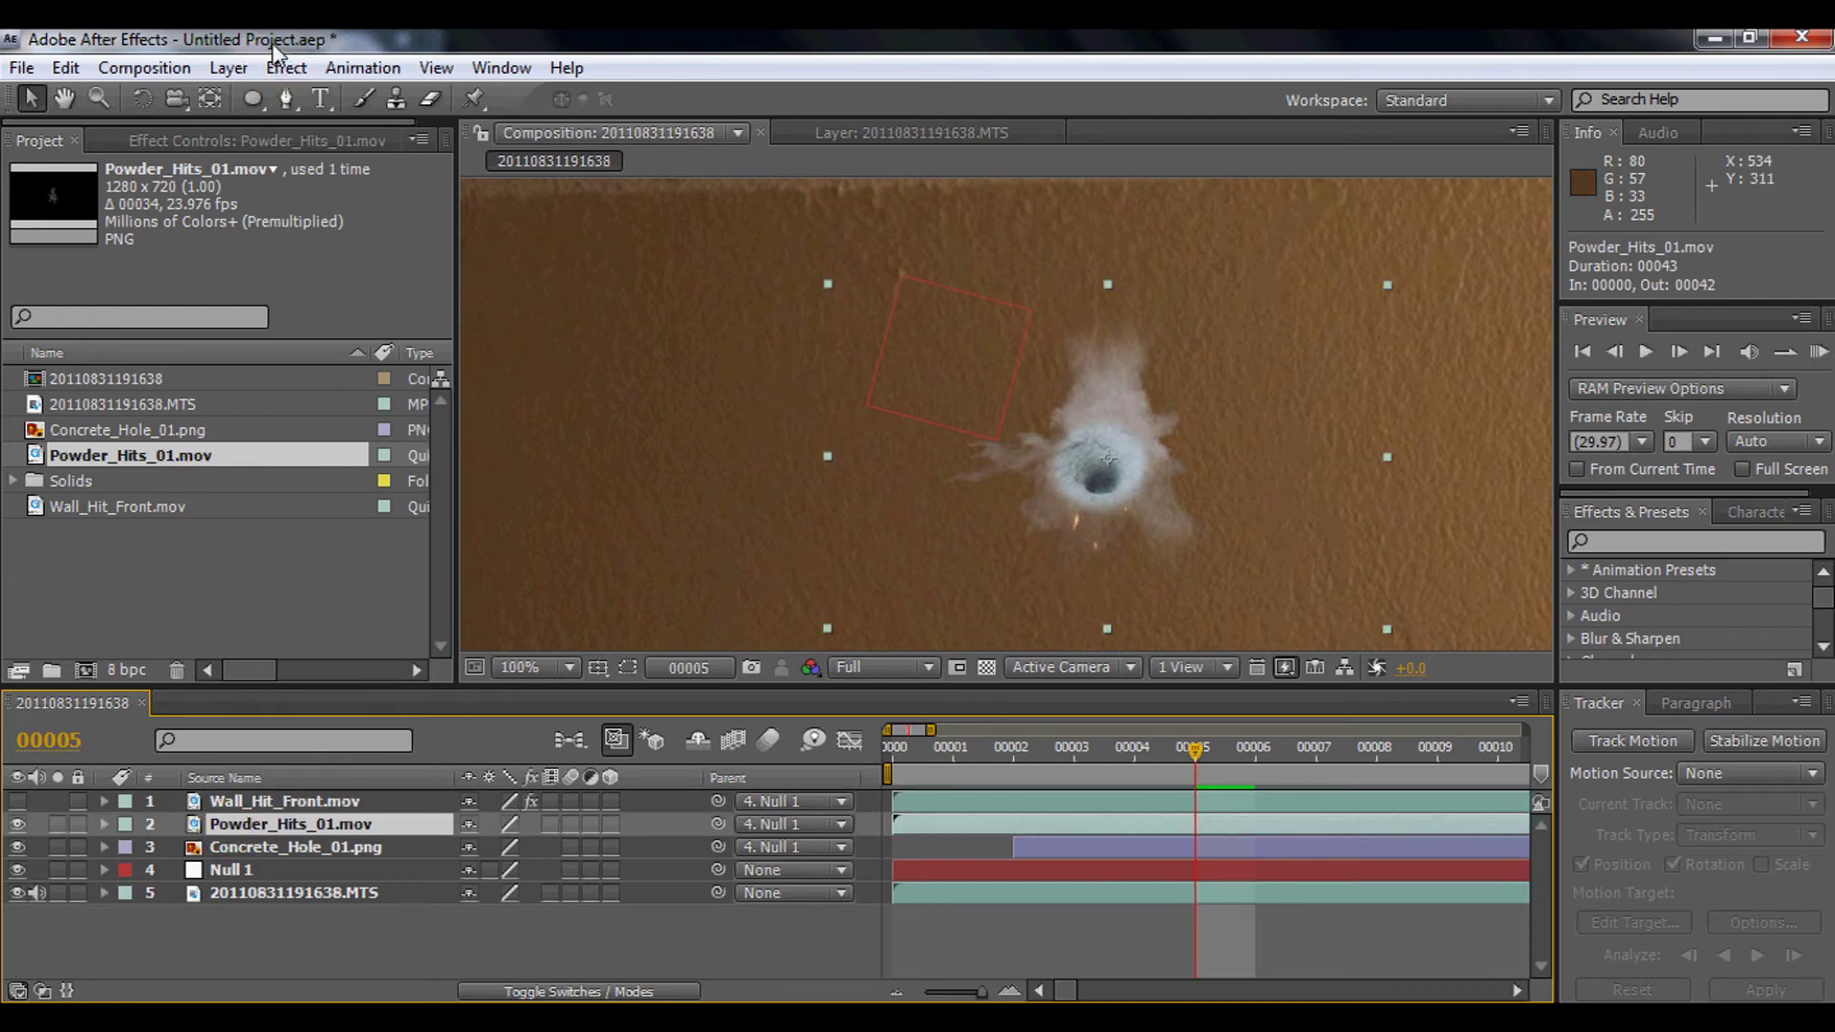
pyautogui.click(283, 67)
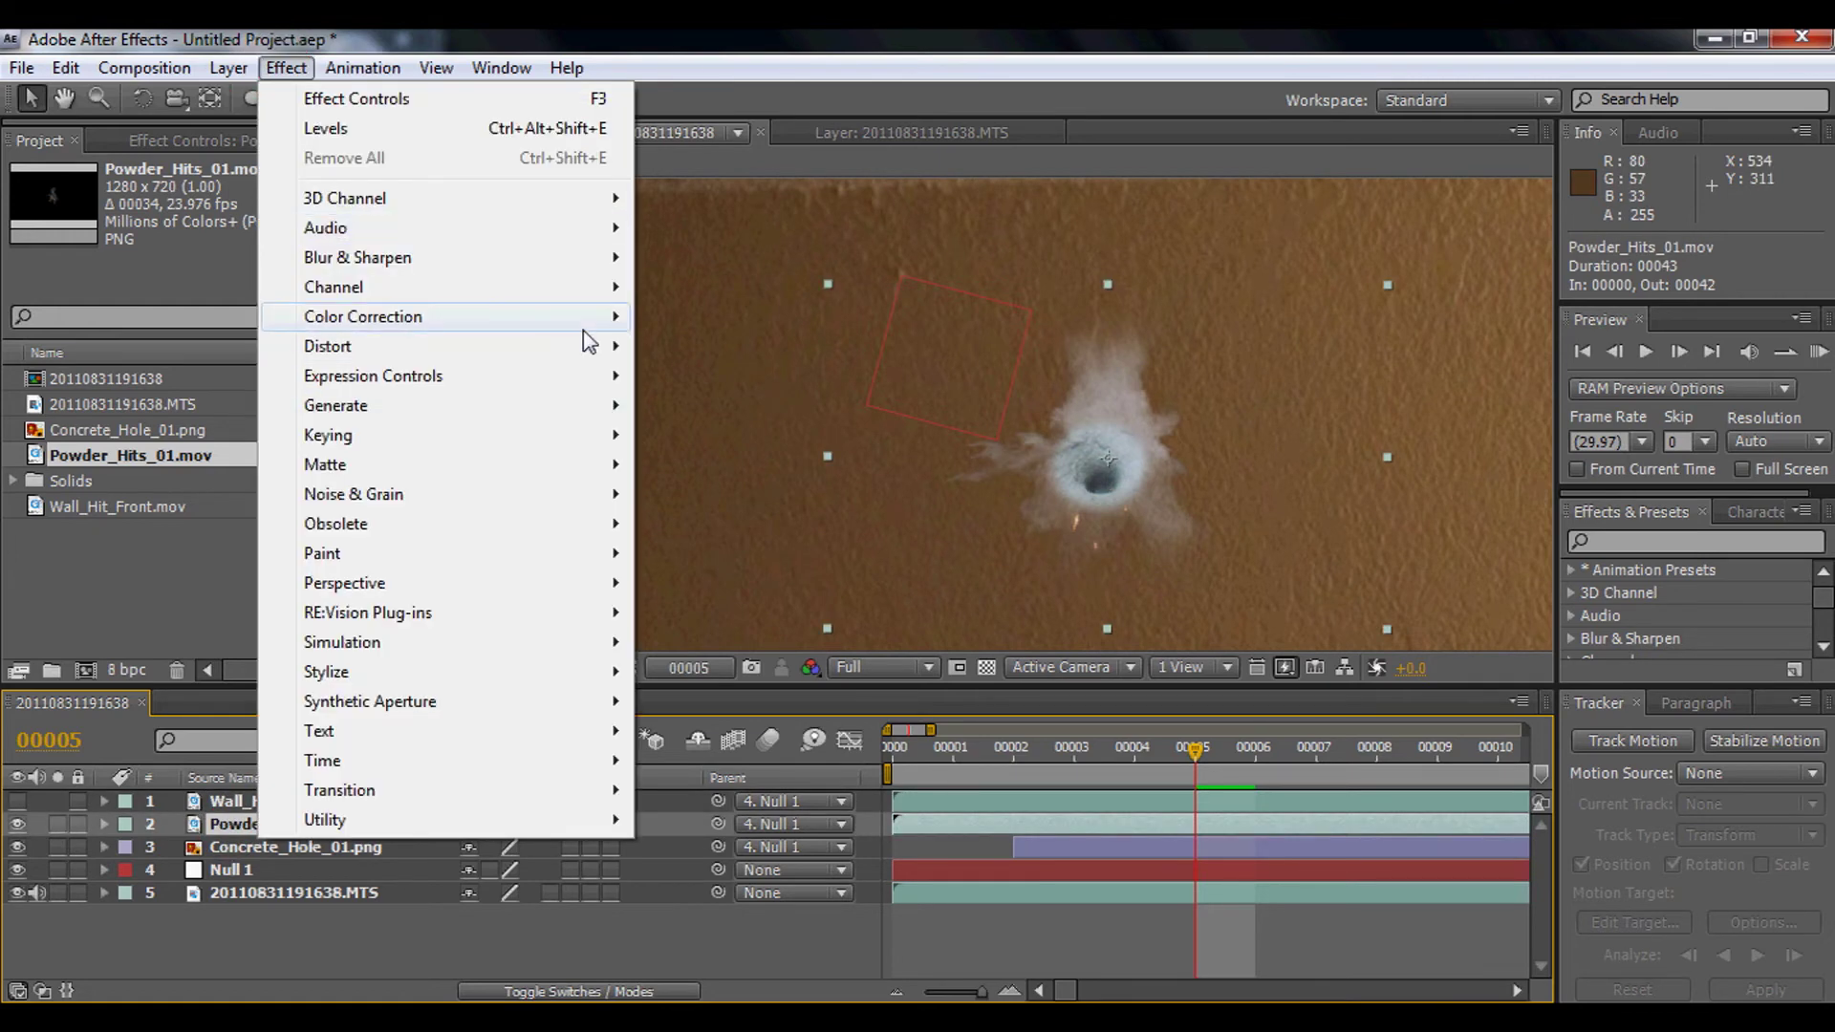
pyautogui.moveTo(586, 319)
pyautogui.click(843, 808)
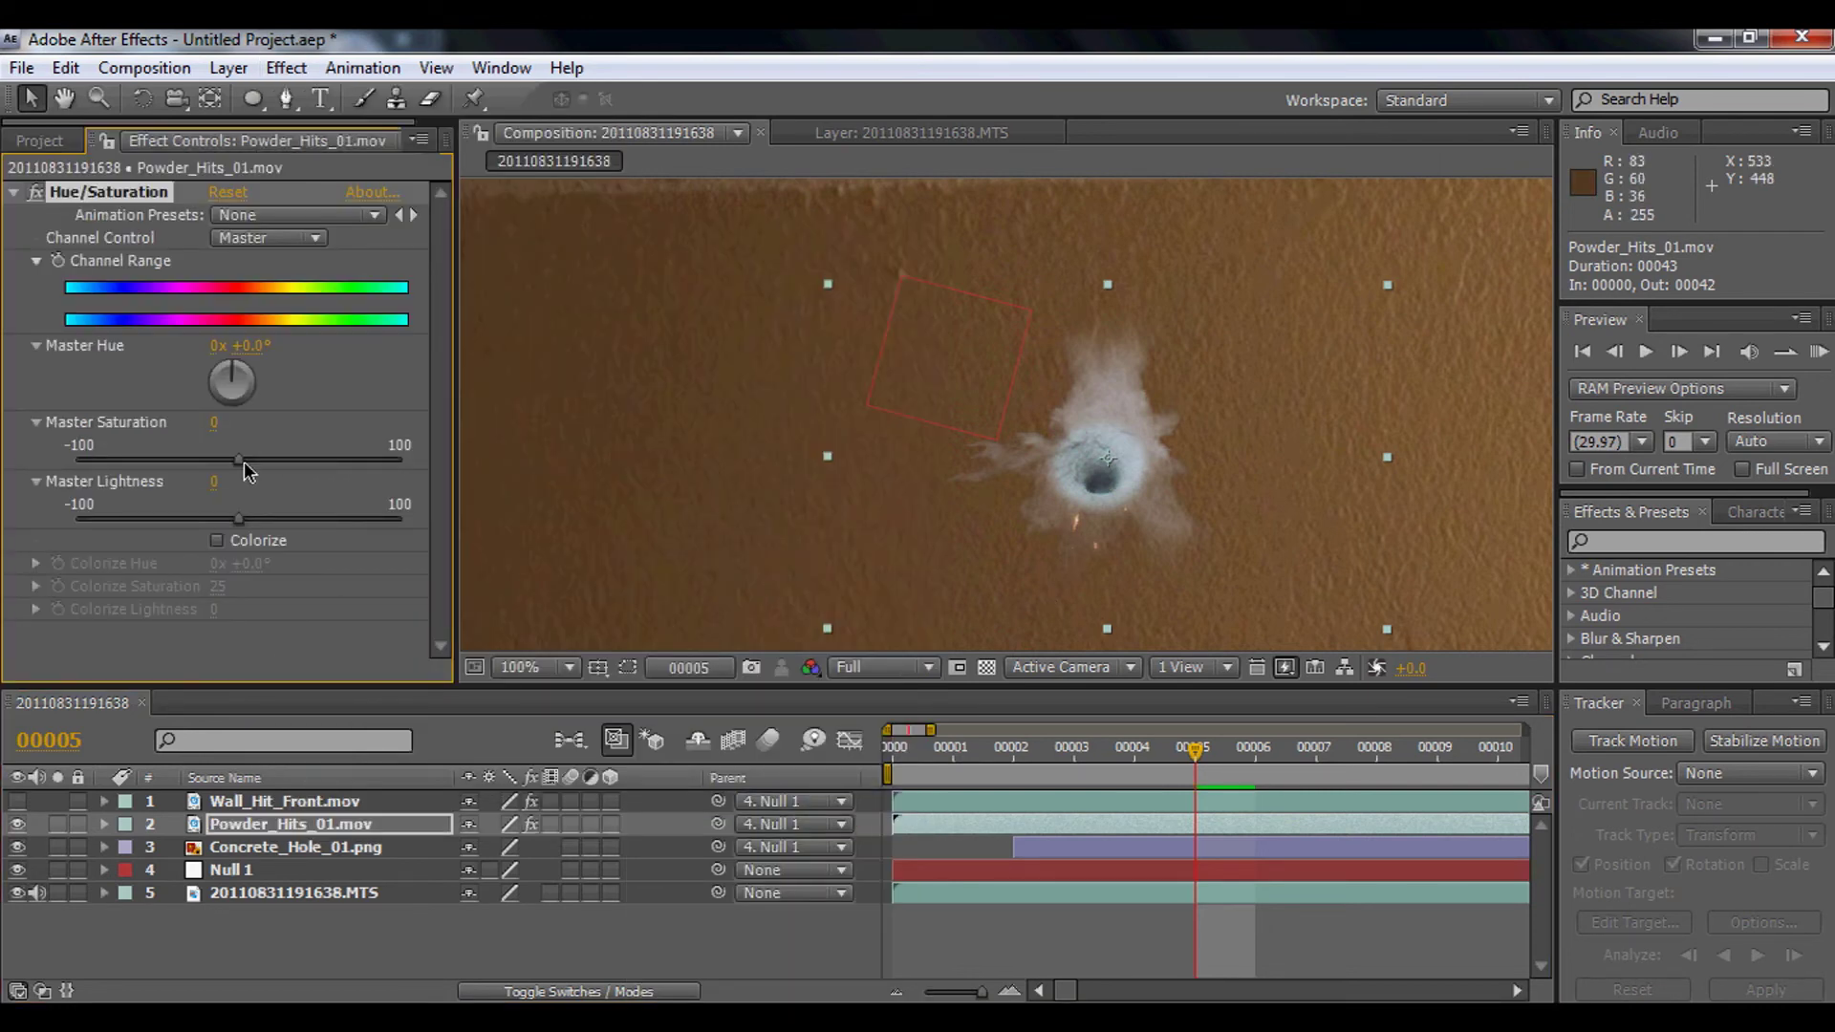
# Step: Set Master Saturation 52, Hue +154° and Lightness 24 to tint the powder pink
pyautogui.moveTo(237, 462); pyautogui.dragTo(290, 463)
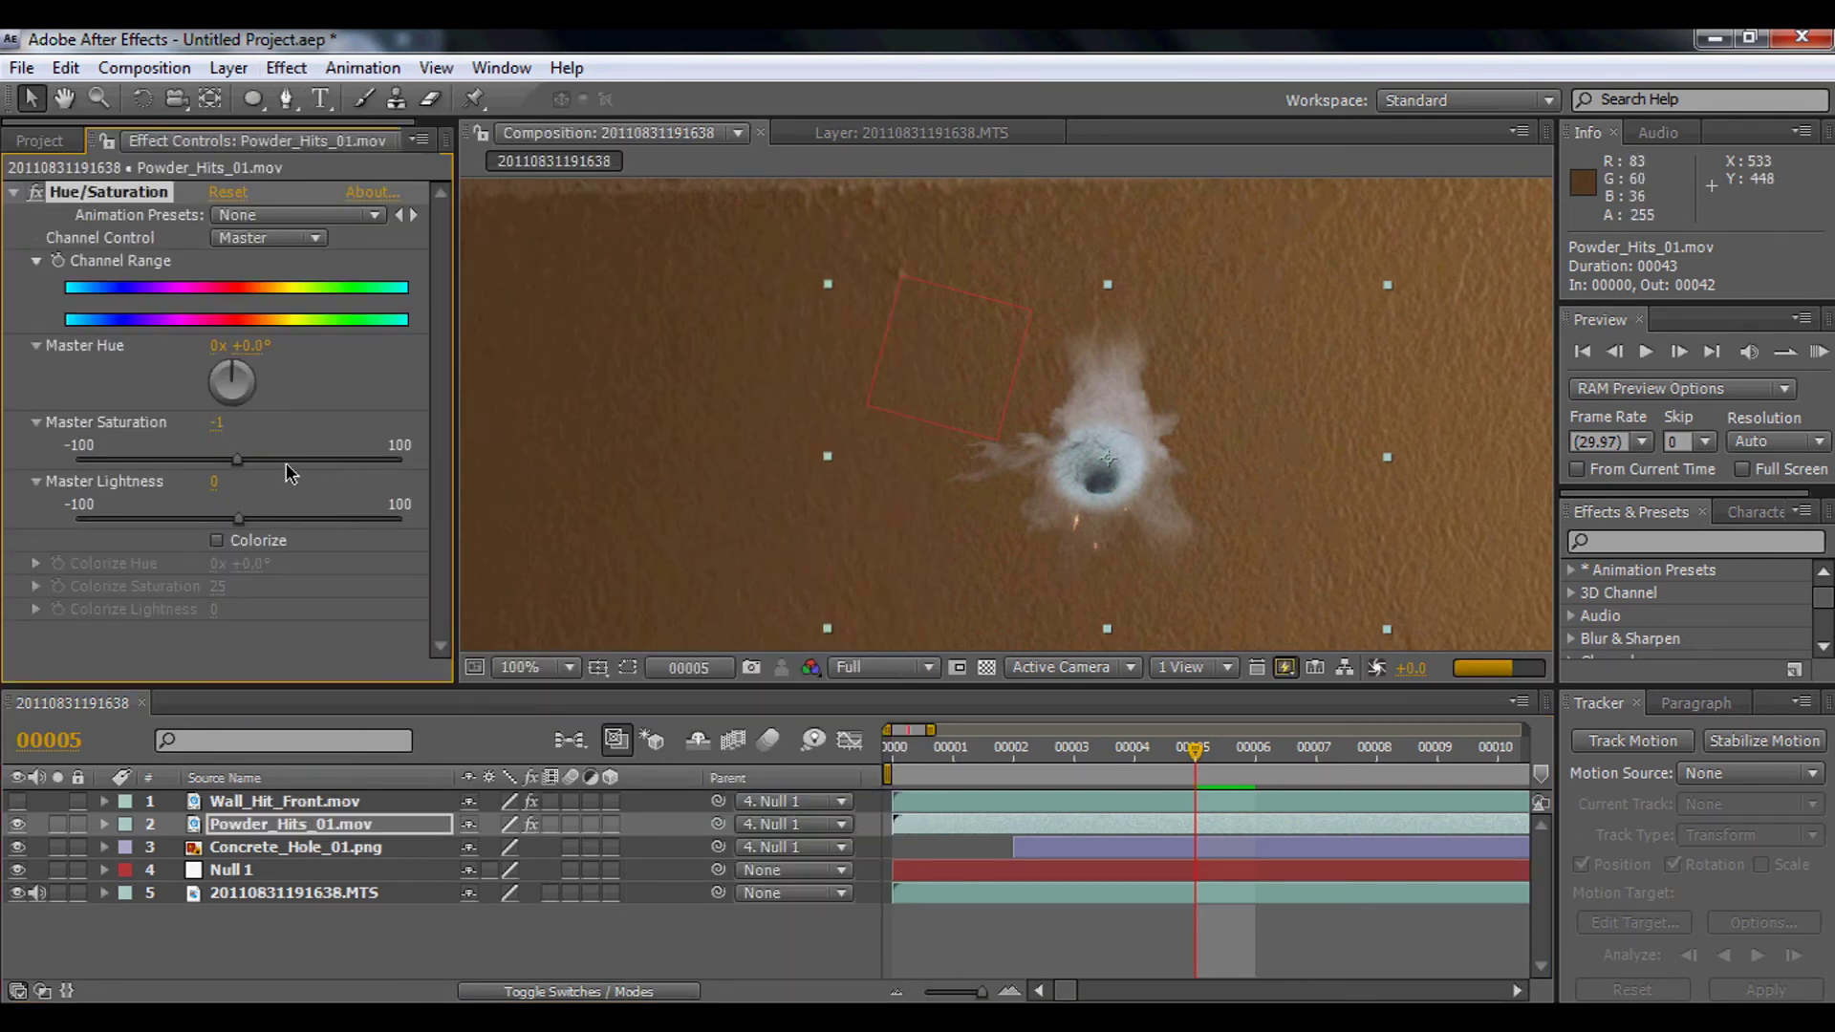
pyautogui.press(',')
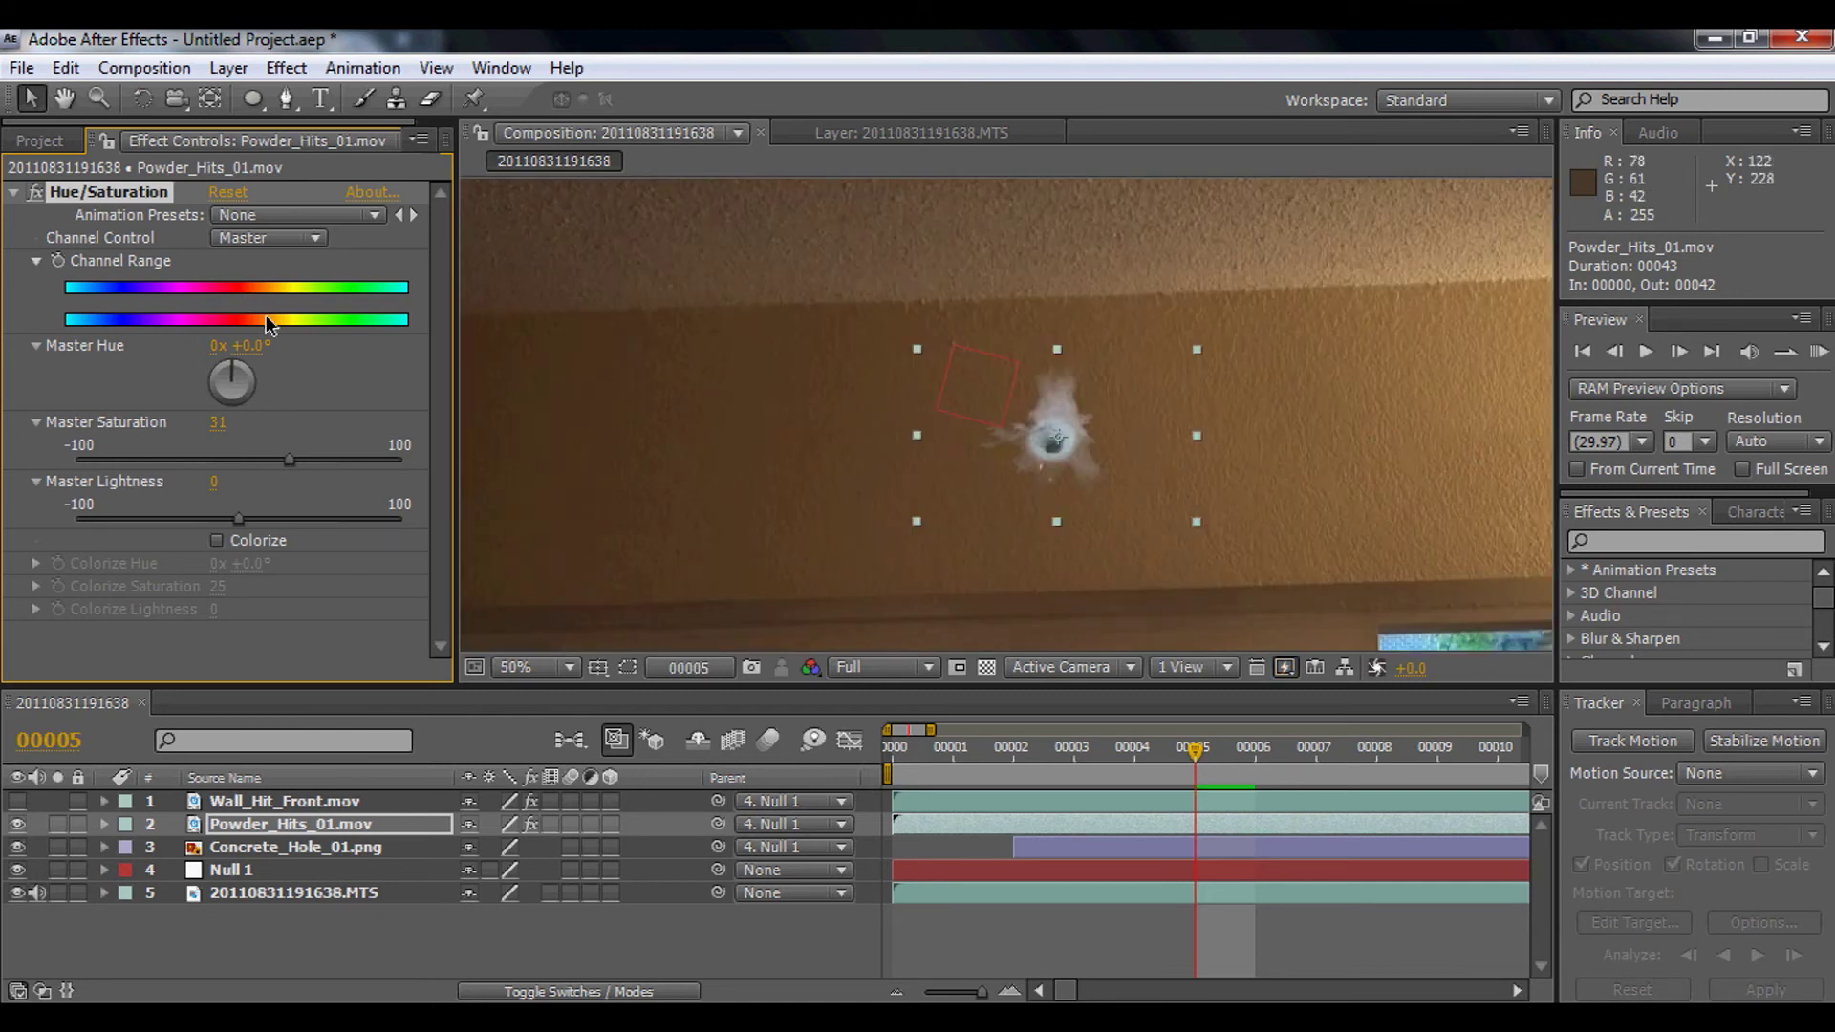
pyautogui.moveTo(233, 377); pyautogui.dragTo(336, 461)
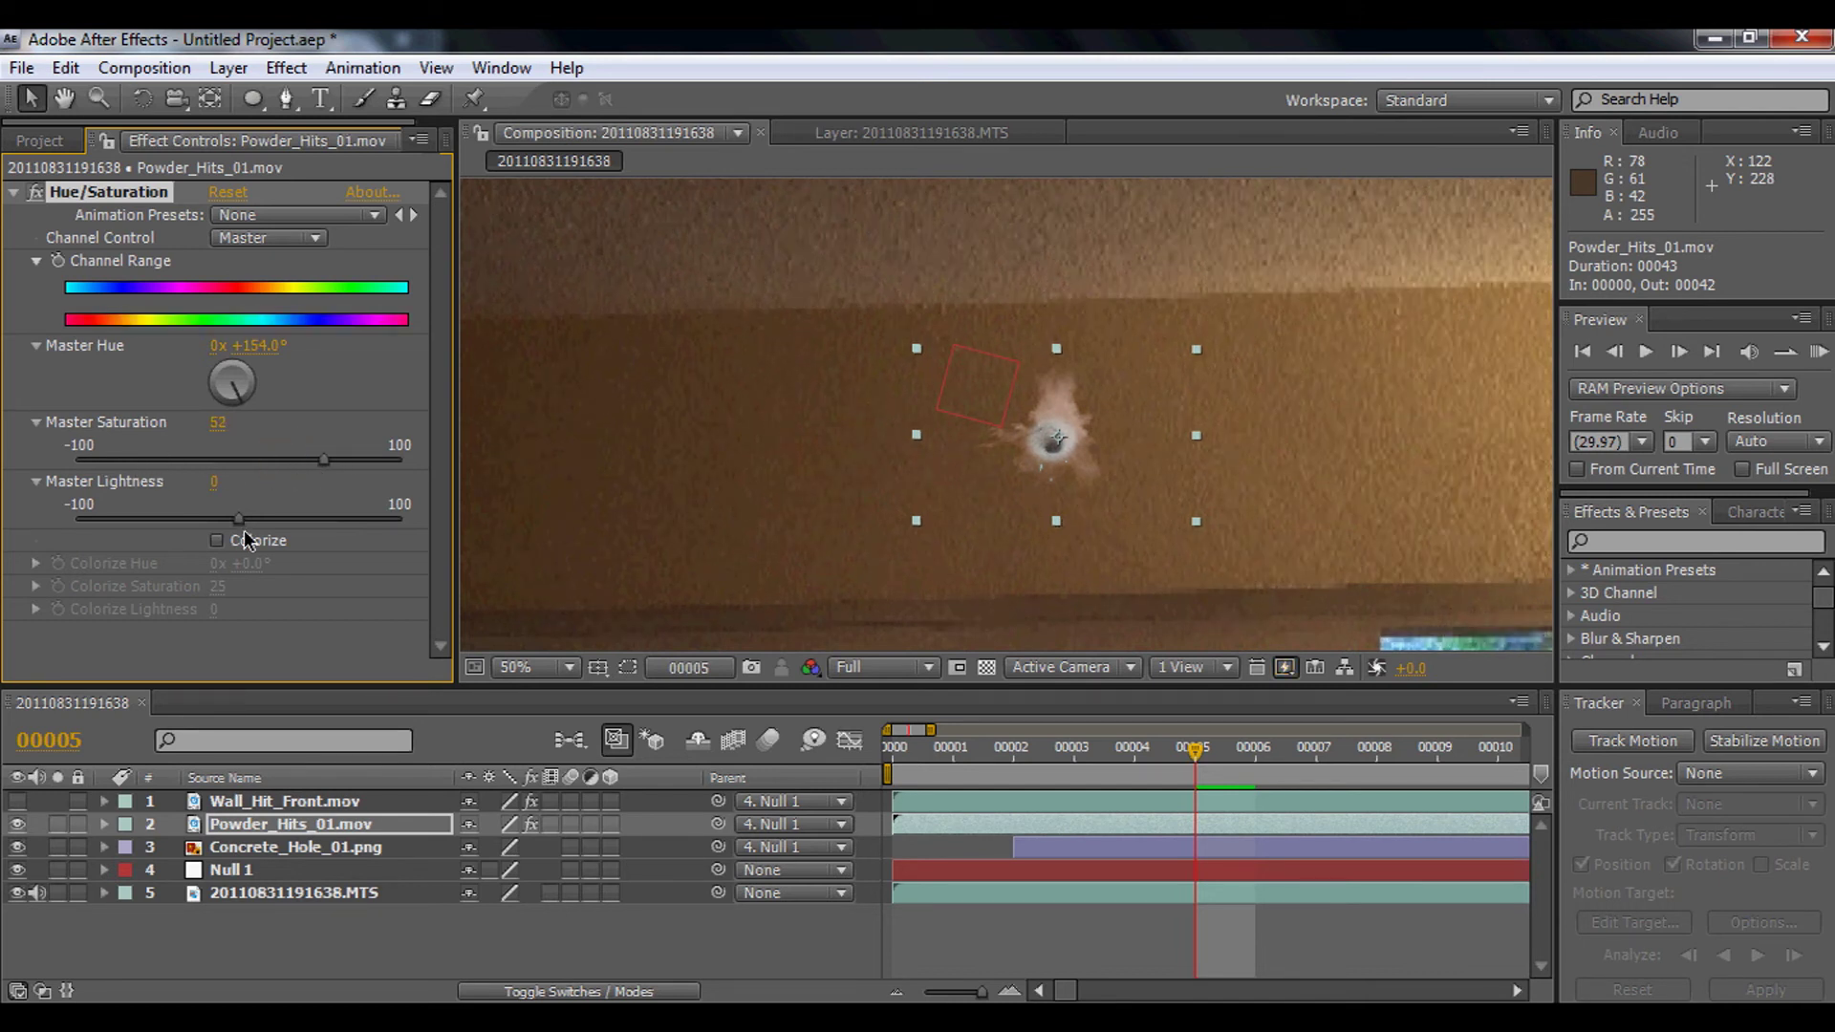
pyautogui.moveTo(238, 520); pyautogui.dragTo(278, 520)
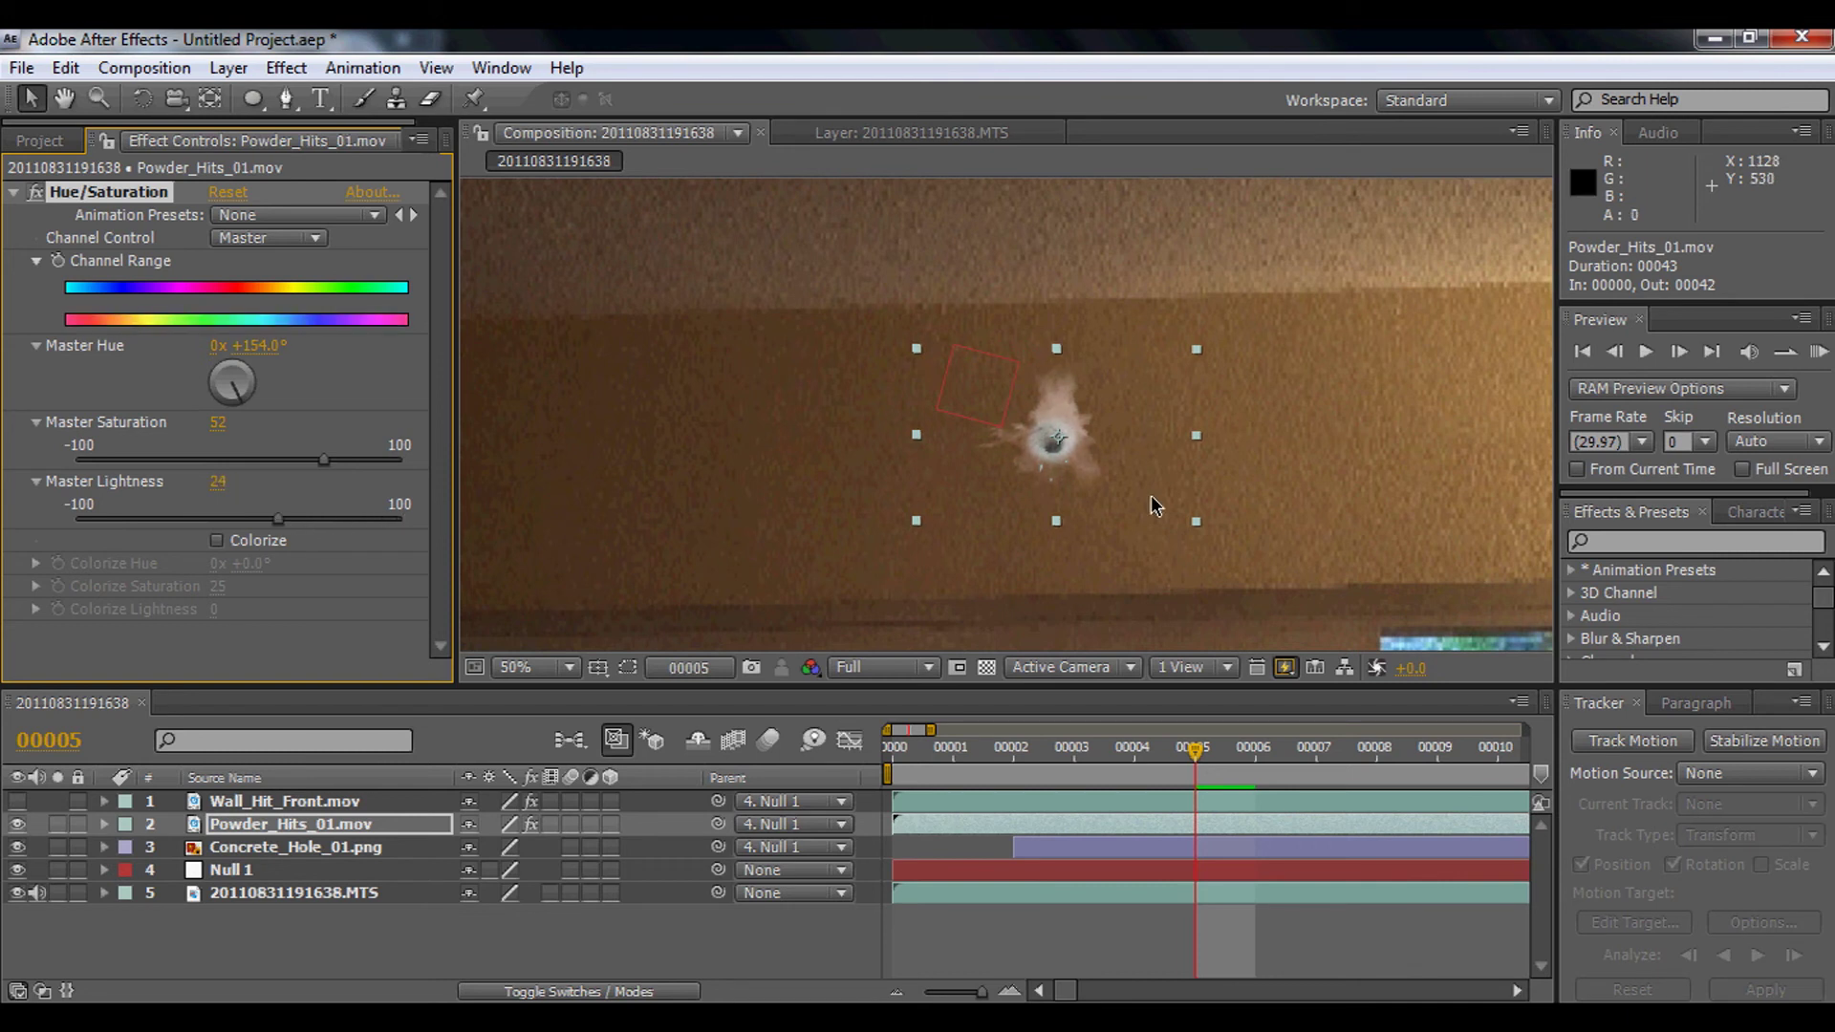
pyautogui.press(',')
pyautogui.press(',')
# Step: Make Wall_Hit_Front.mov visible again and scrub the zoomed-out timeline to check the tracked hole
pyautogui.click(315, 951)
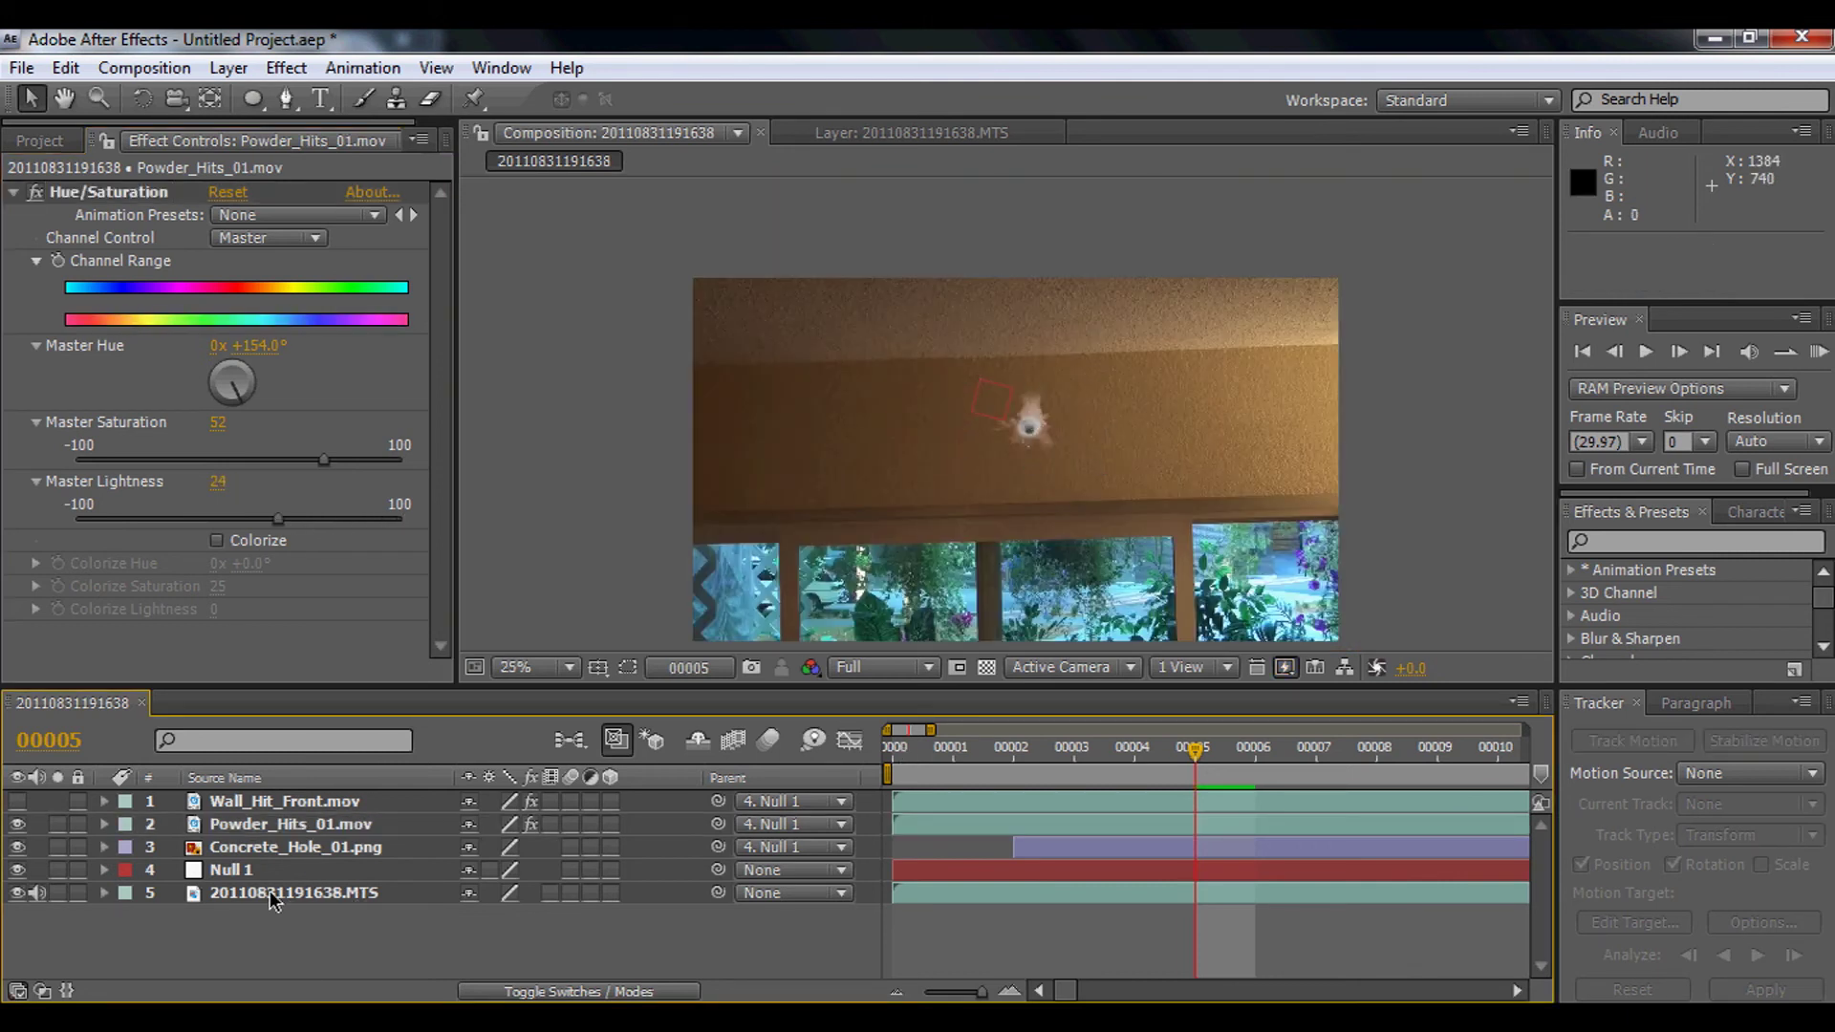
pyautogui.click(17, 801)
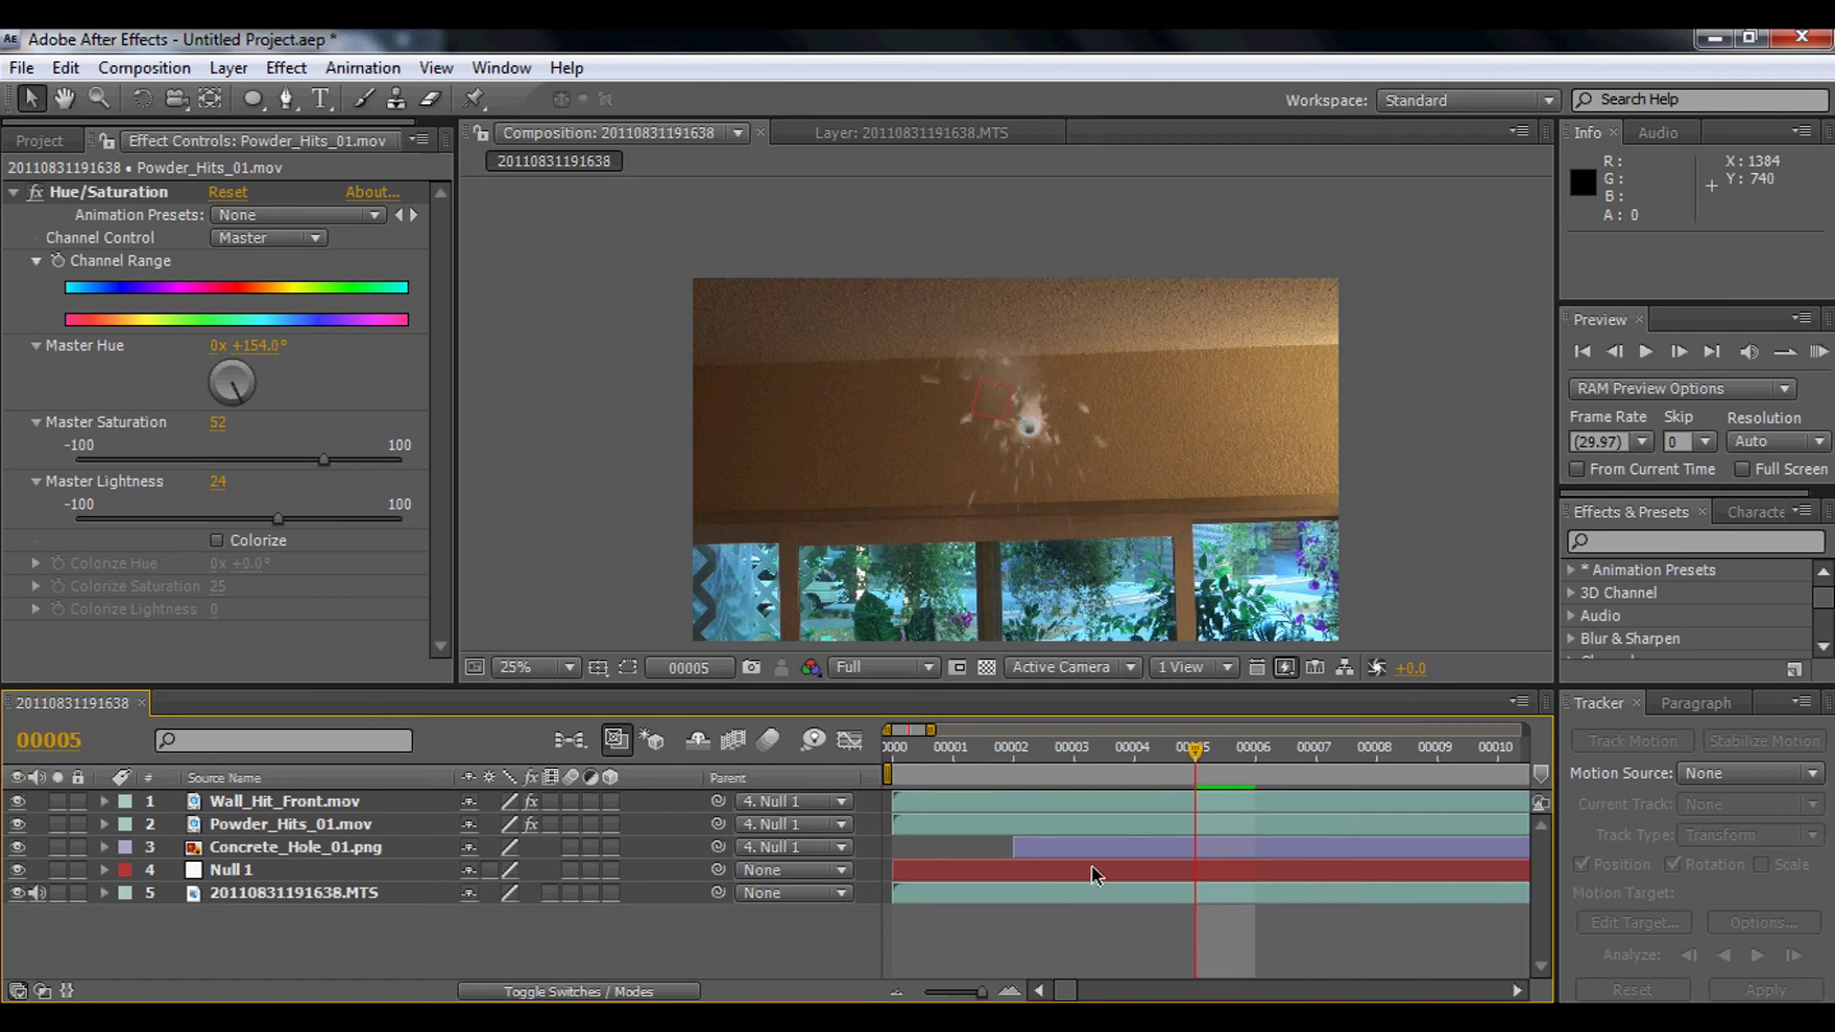
pyautogui.moveTo(1195, 755); pyautogui.dragTo(1498, 755)
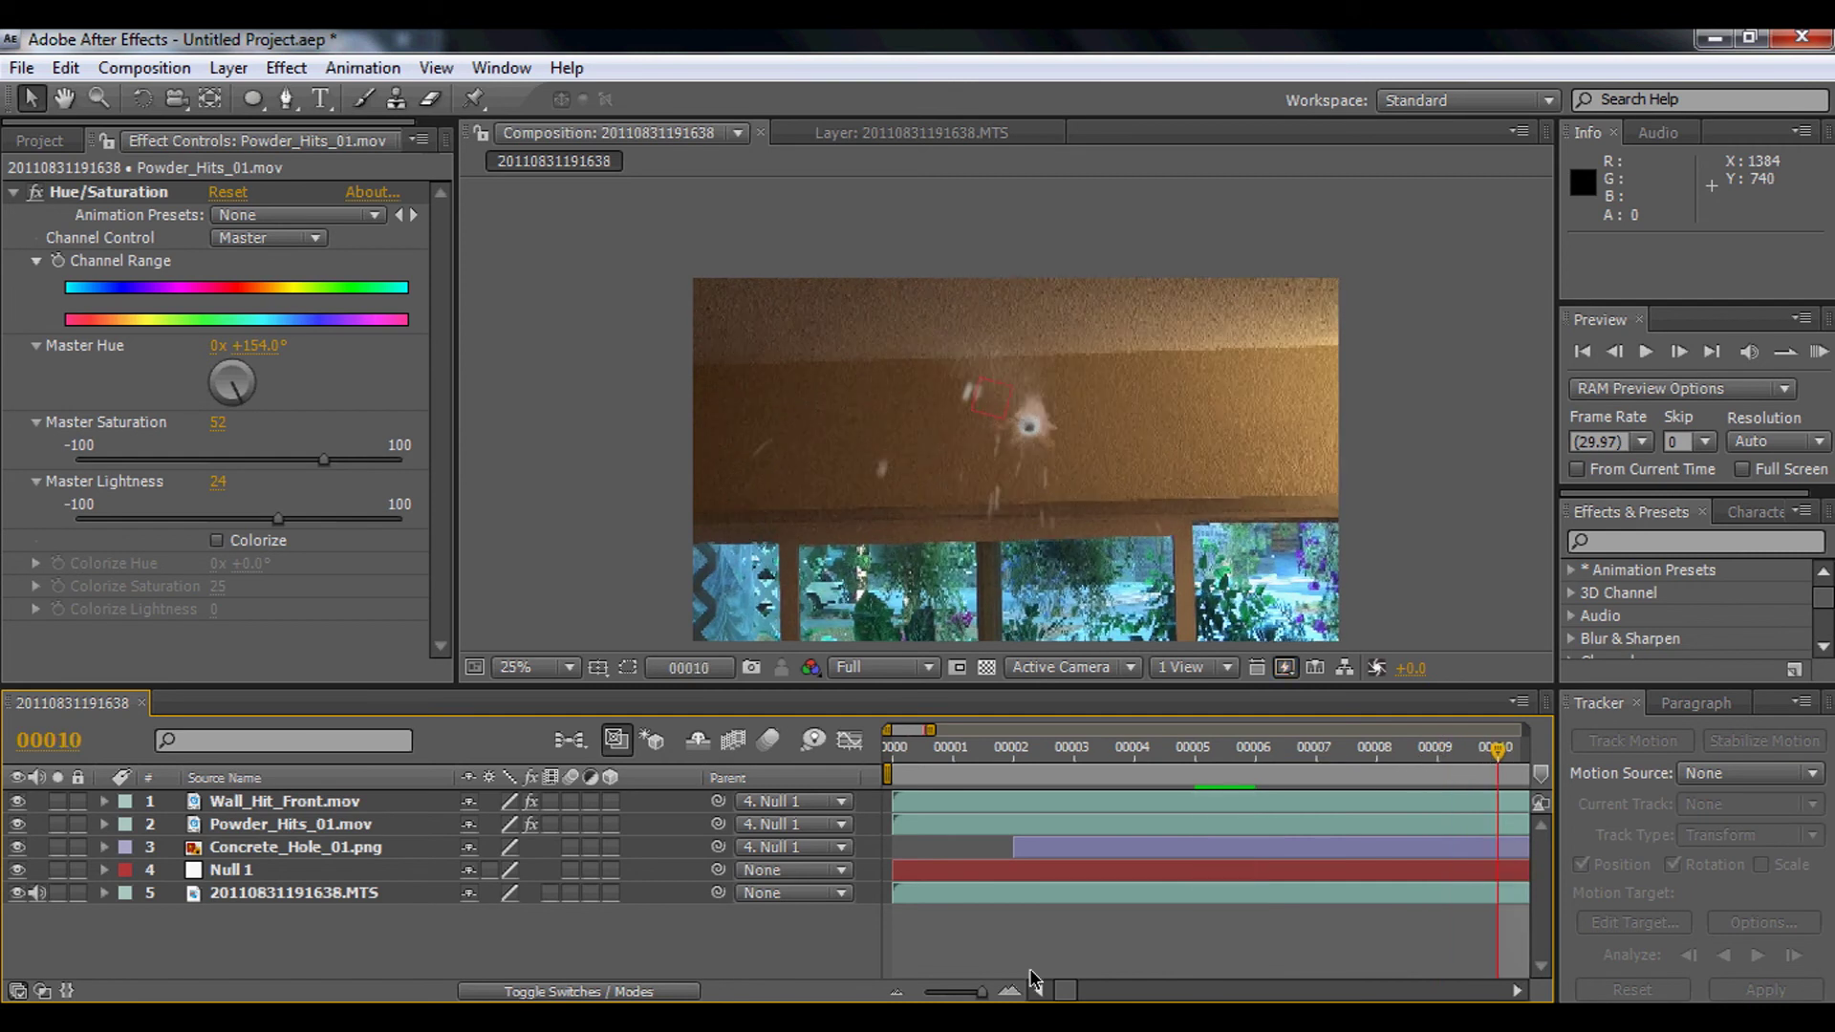
pyautogui.moveTo(980, 991); pyautogui.dragTo(937, 992)
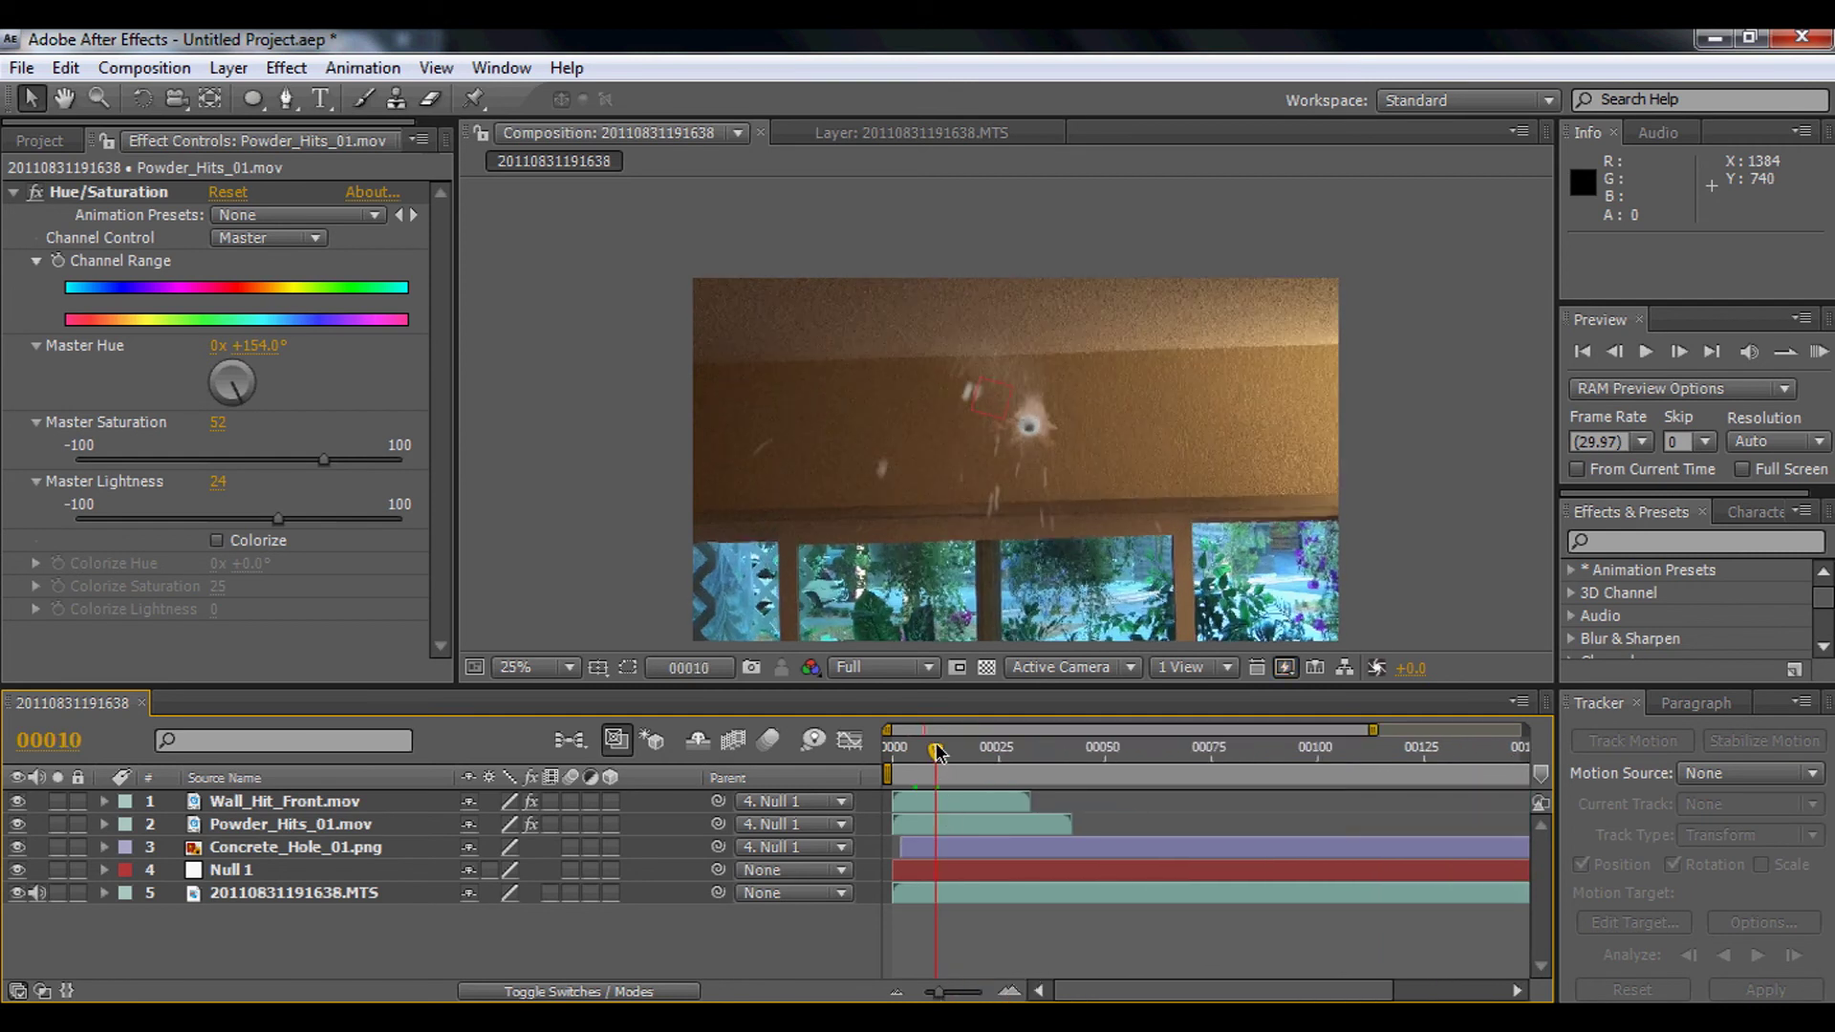
pyautogui.moveTo(938, 752); pyautogui.dragTo(1233, 772)
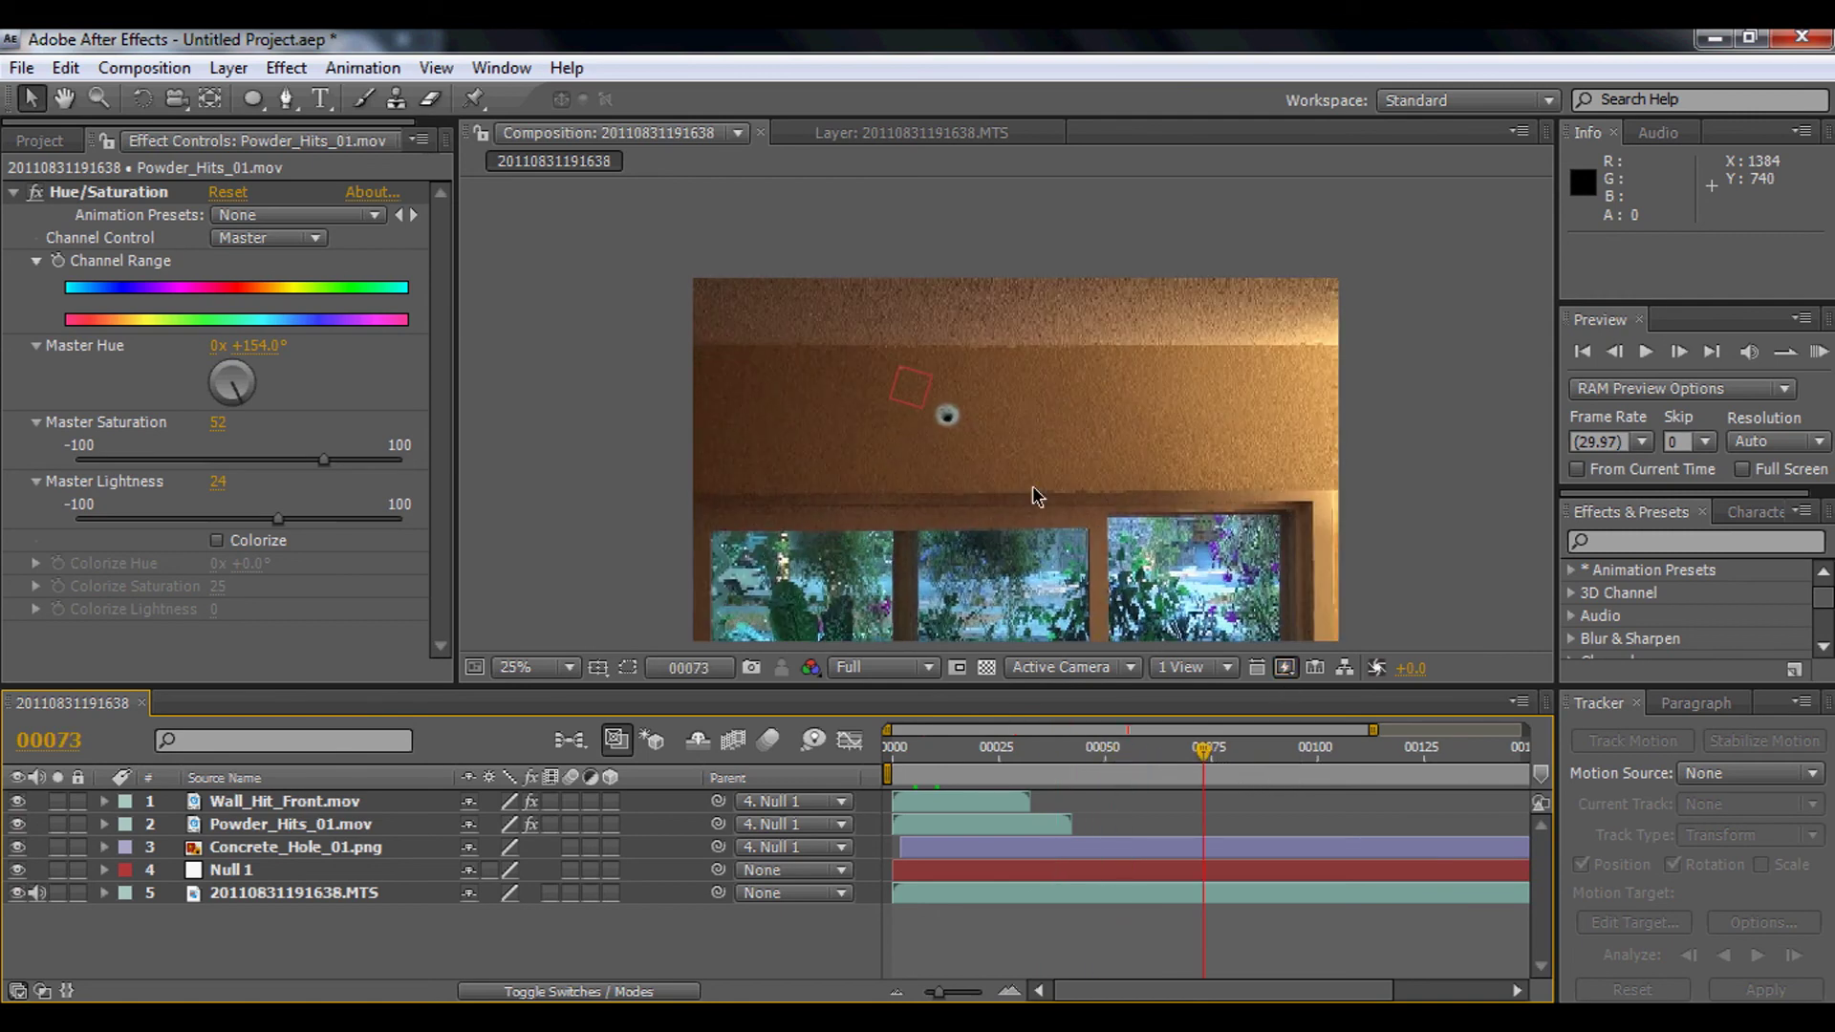
pyautogui.click(1303, 750)
pyautogui.click(1418, 738)
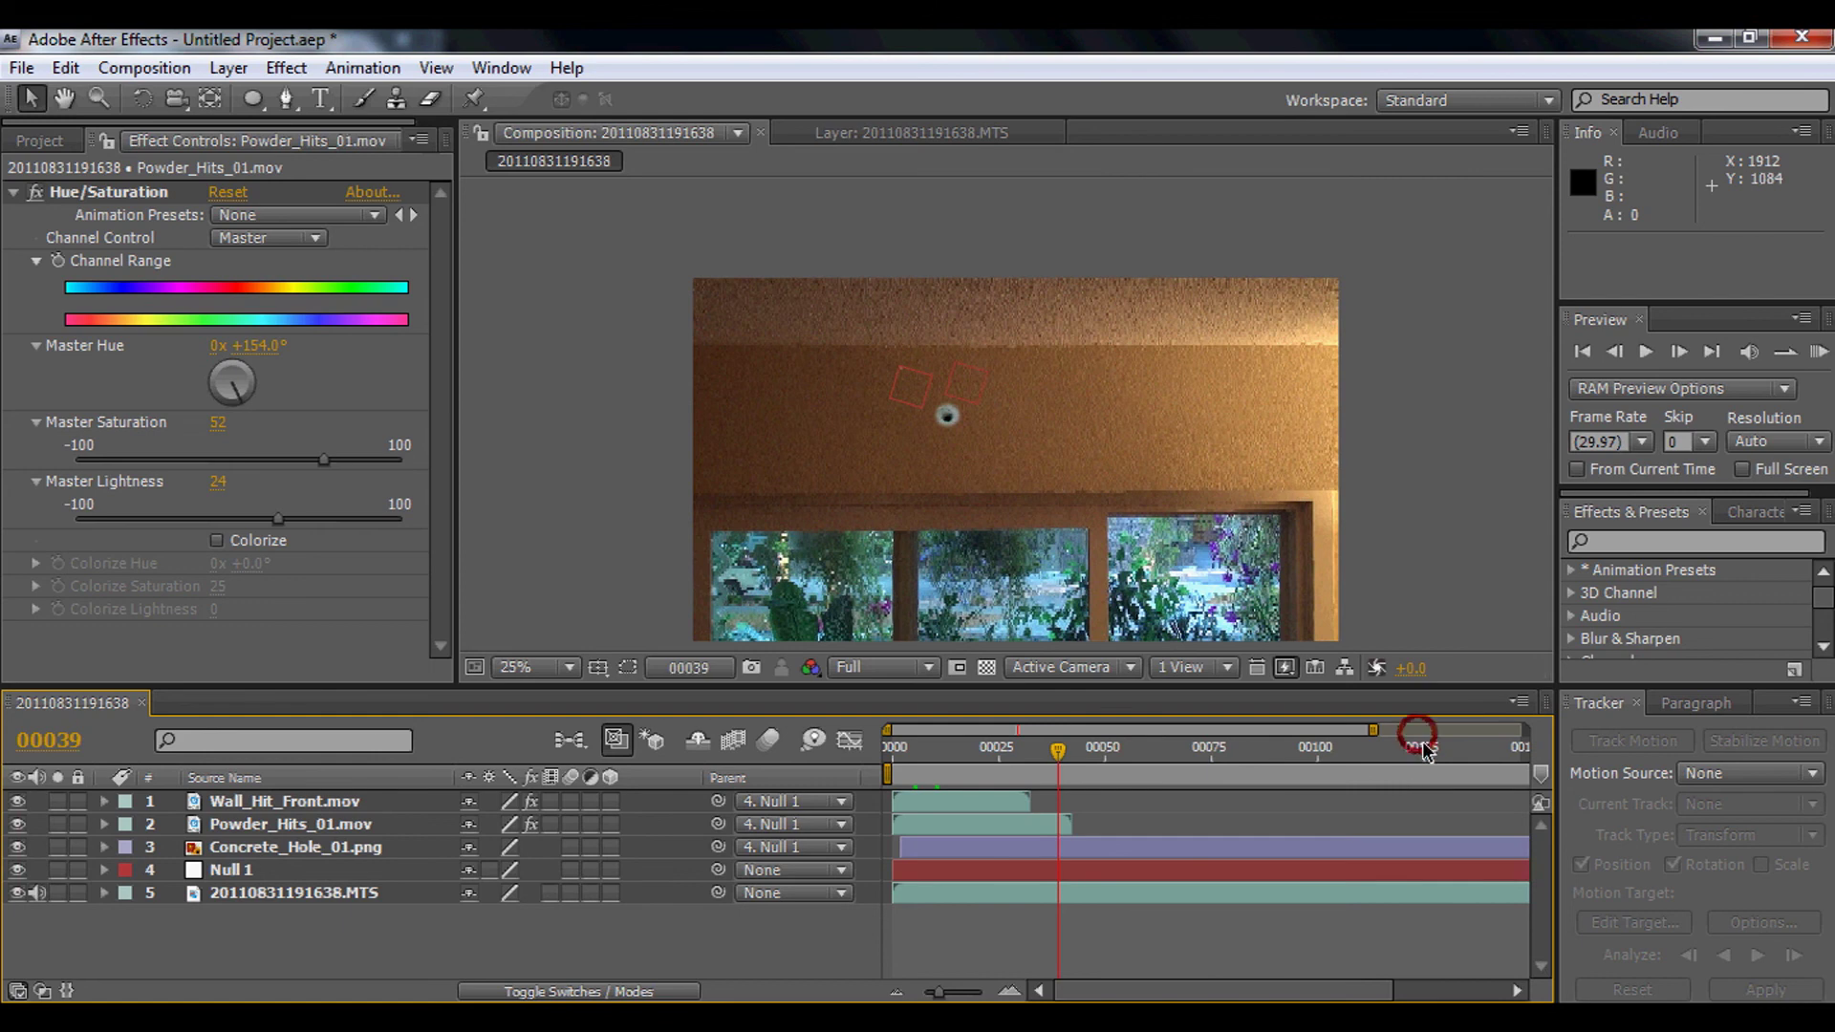
pyautogui.click(291, 850)
# Step: Enable motion blur on Concrete_Hole_01.png and scrub past frame 62 to inspect the blurred hole
pyautogui.click(572, 846)
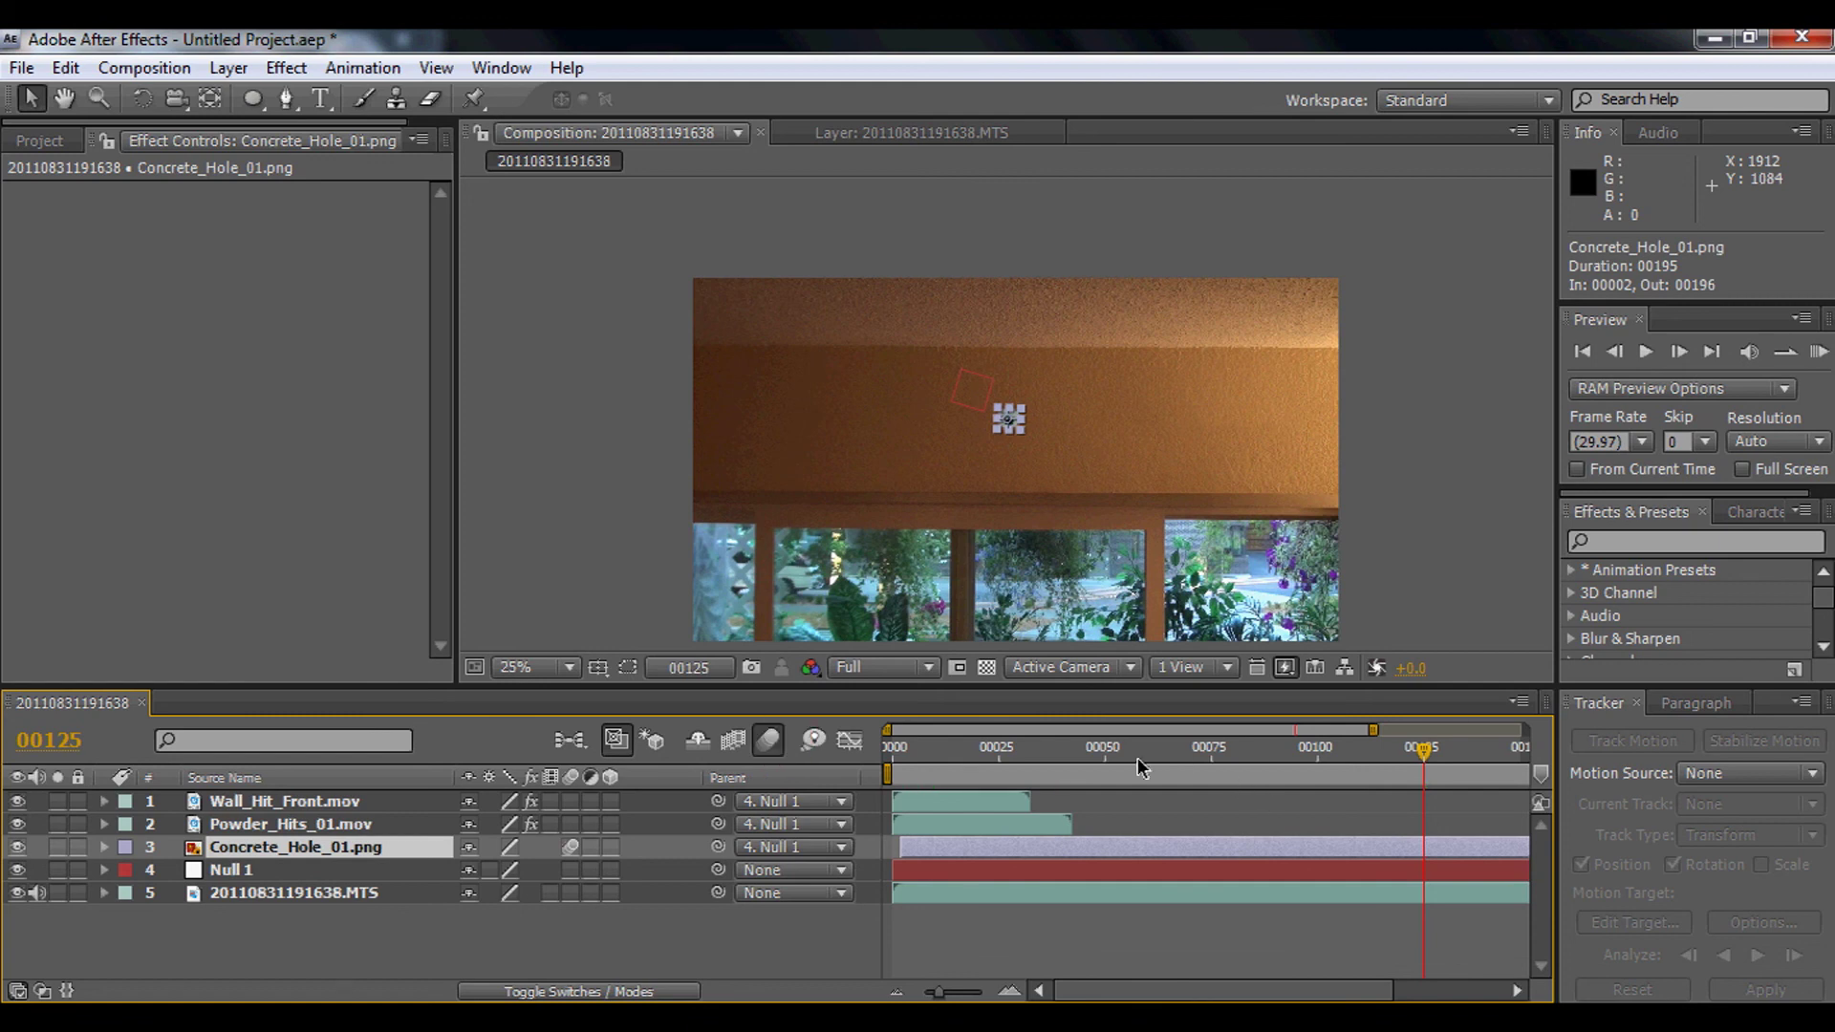
pyautogui.press('Home')
pyautogui.click(284, 898)
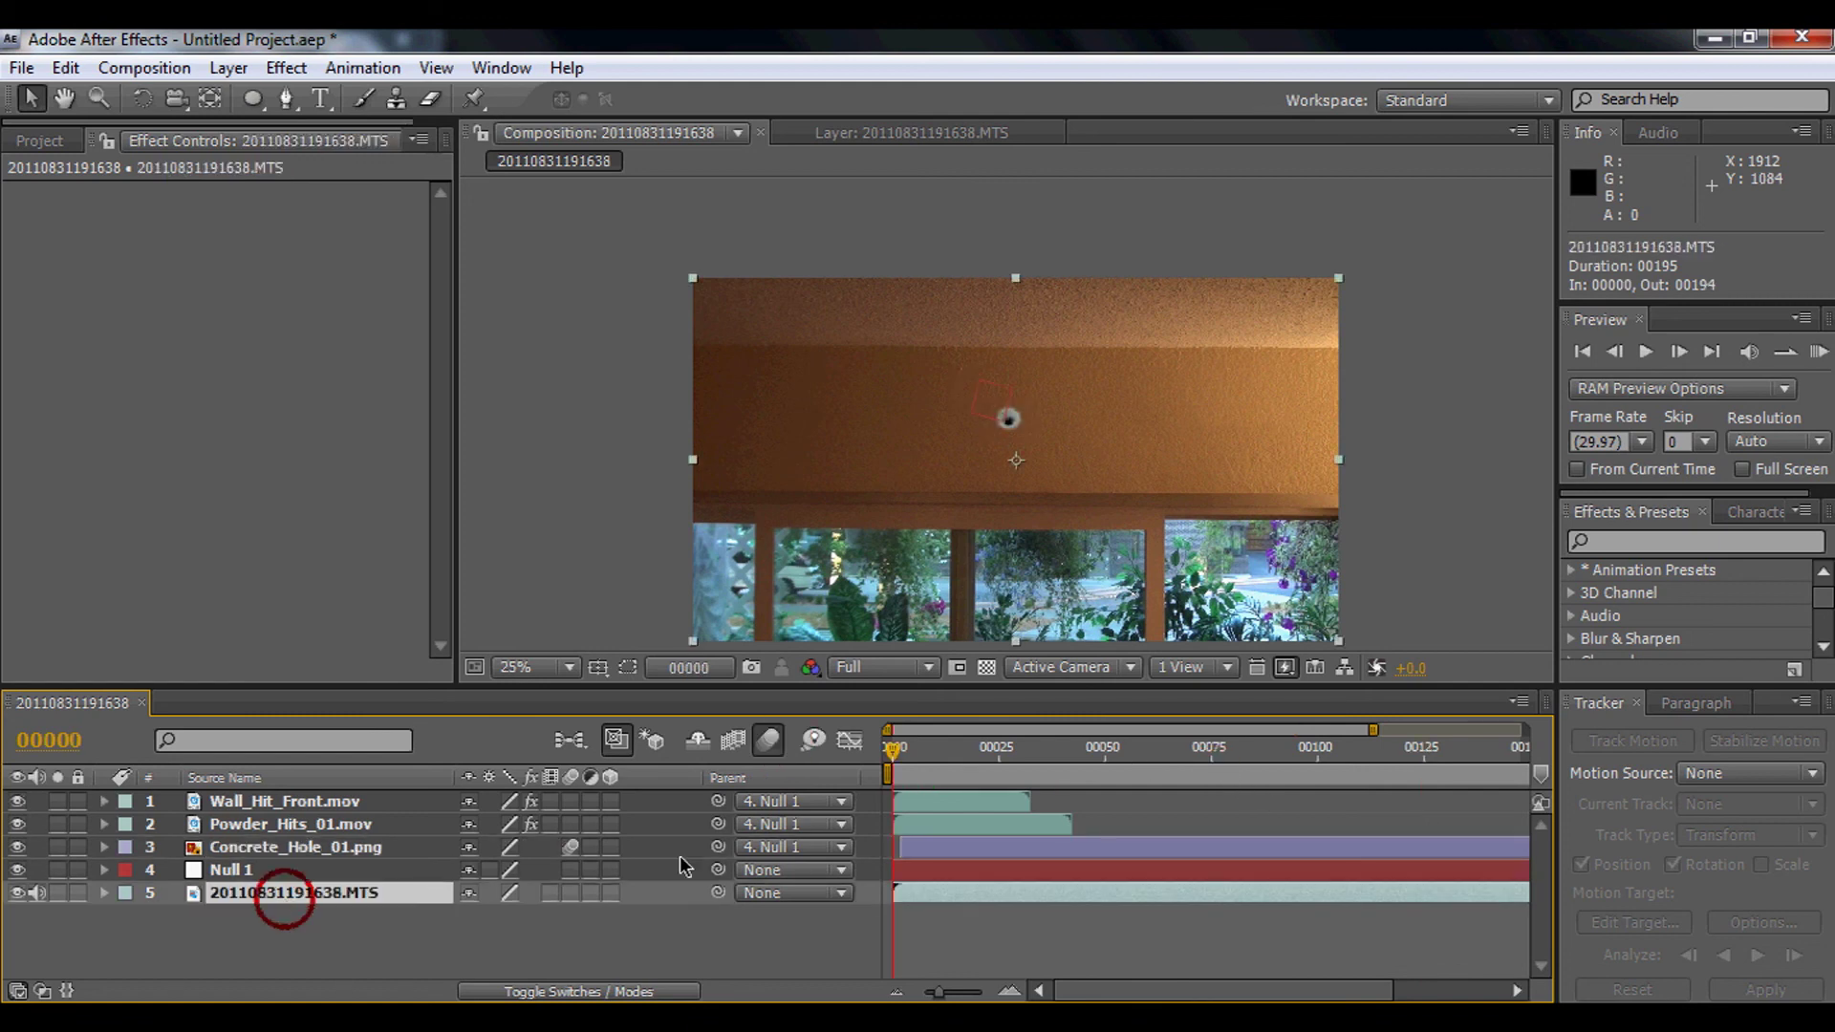
pyautogui.moveTo(1130, 755); pyautogui.dragTo(1190, 755)
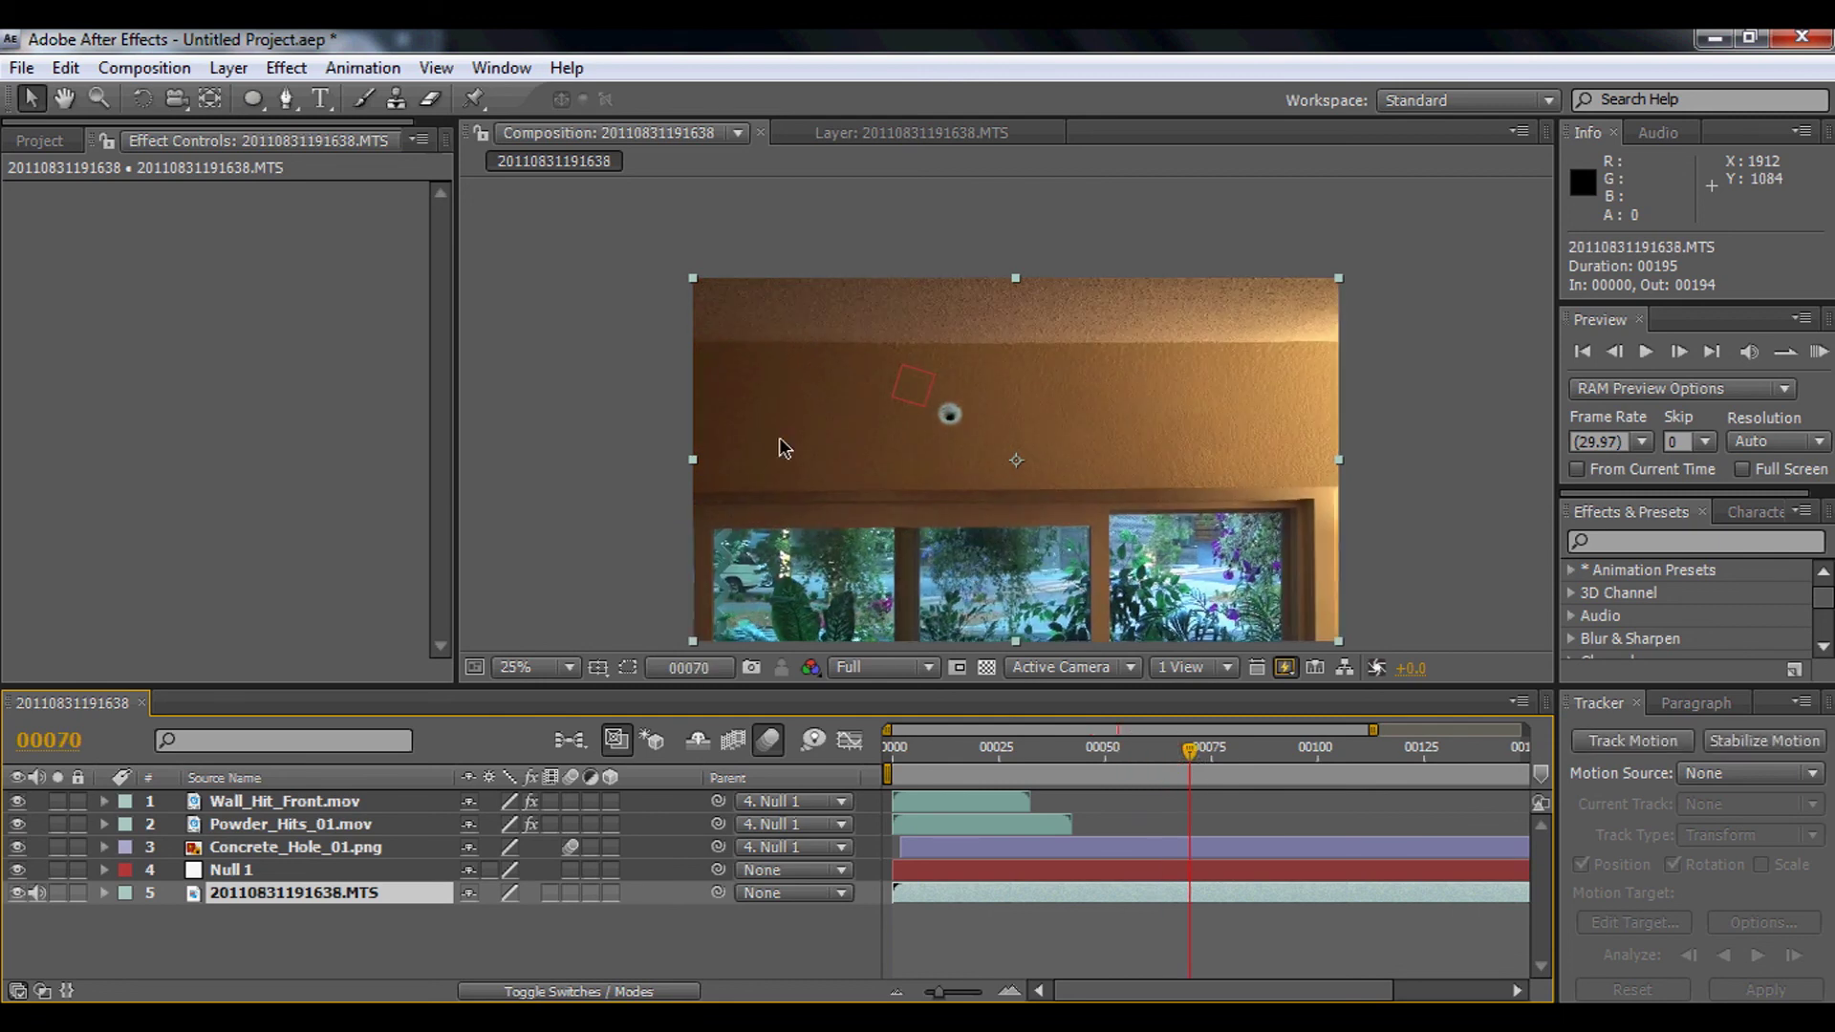
pyautogui.press('/')
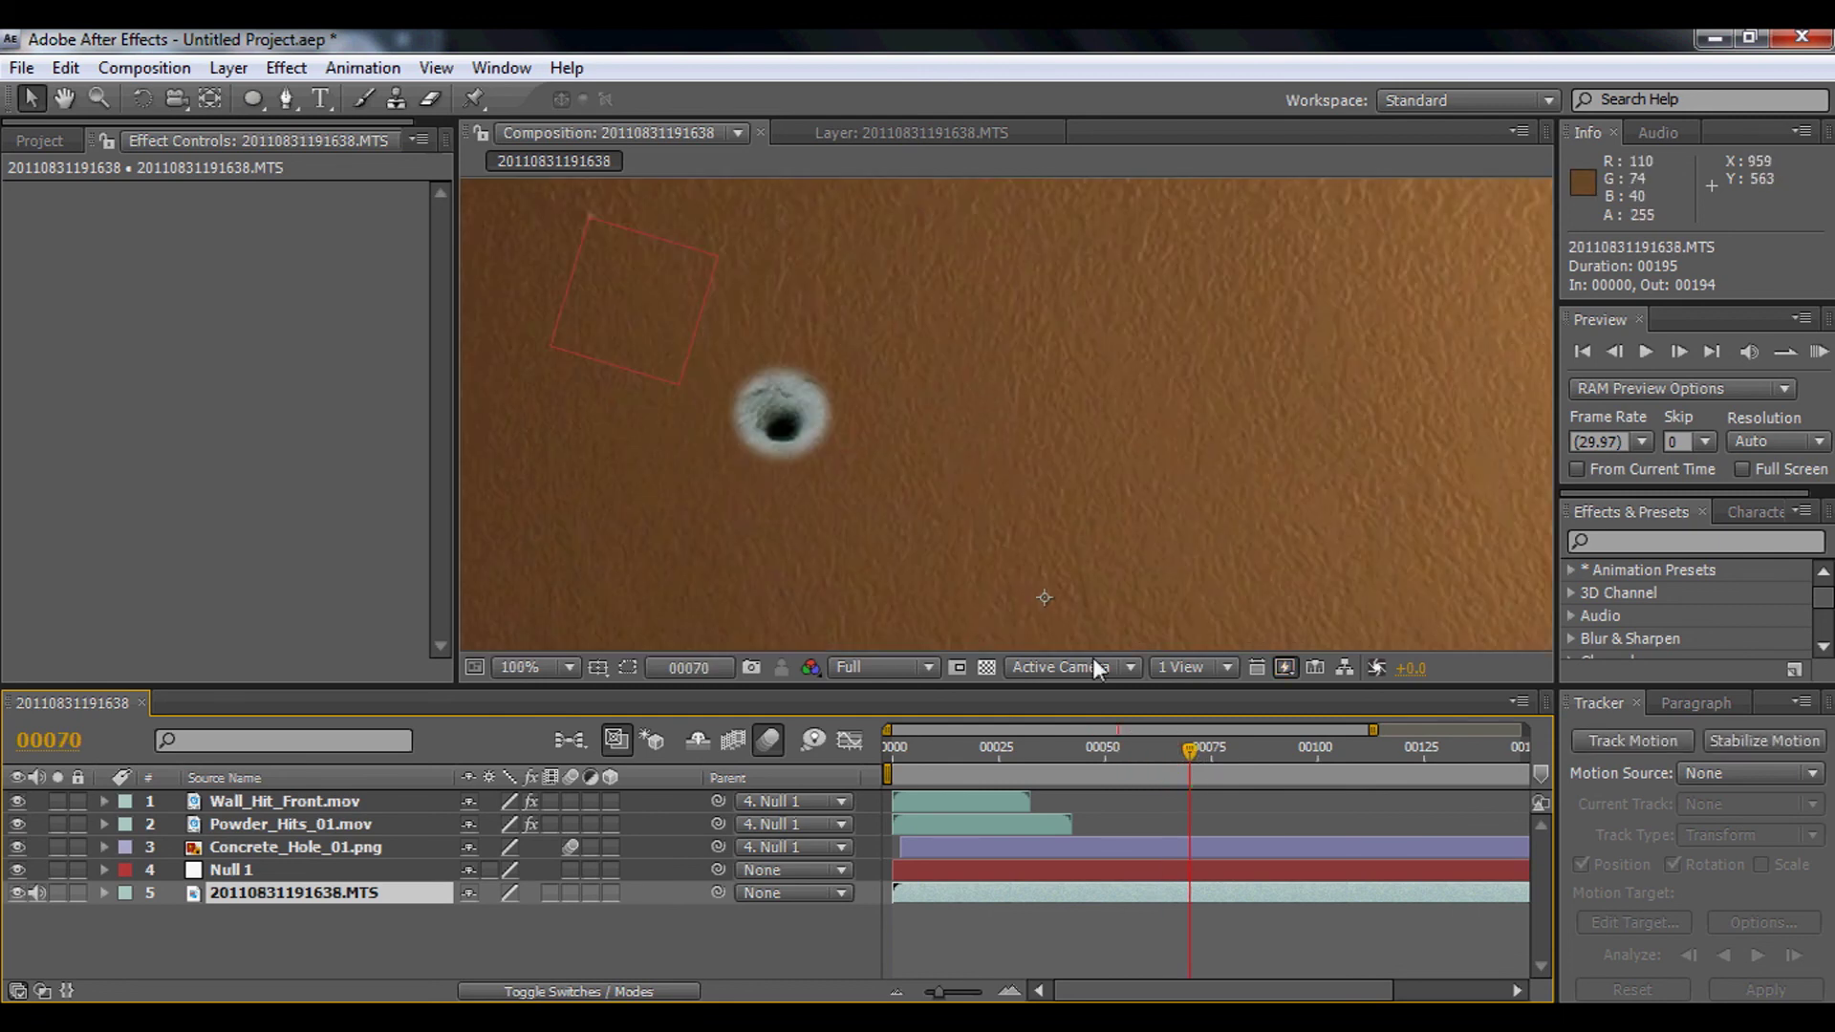
pyautogui.moveTo(1192, 750); pyautogui.dragTo(1225, 751)
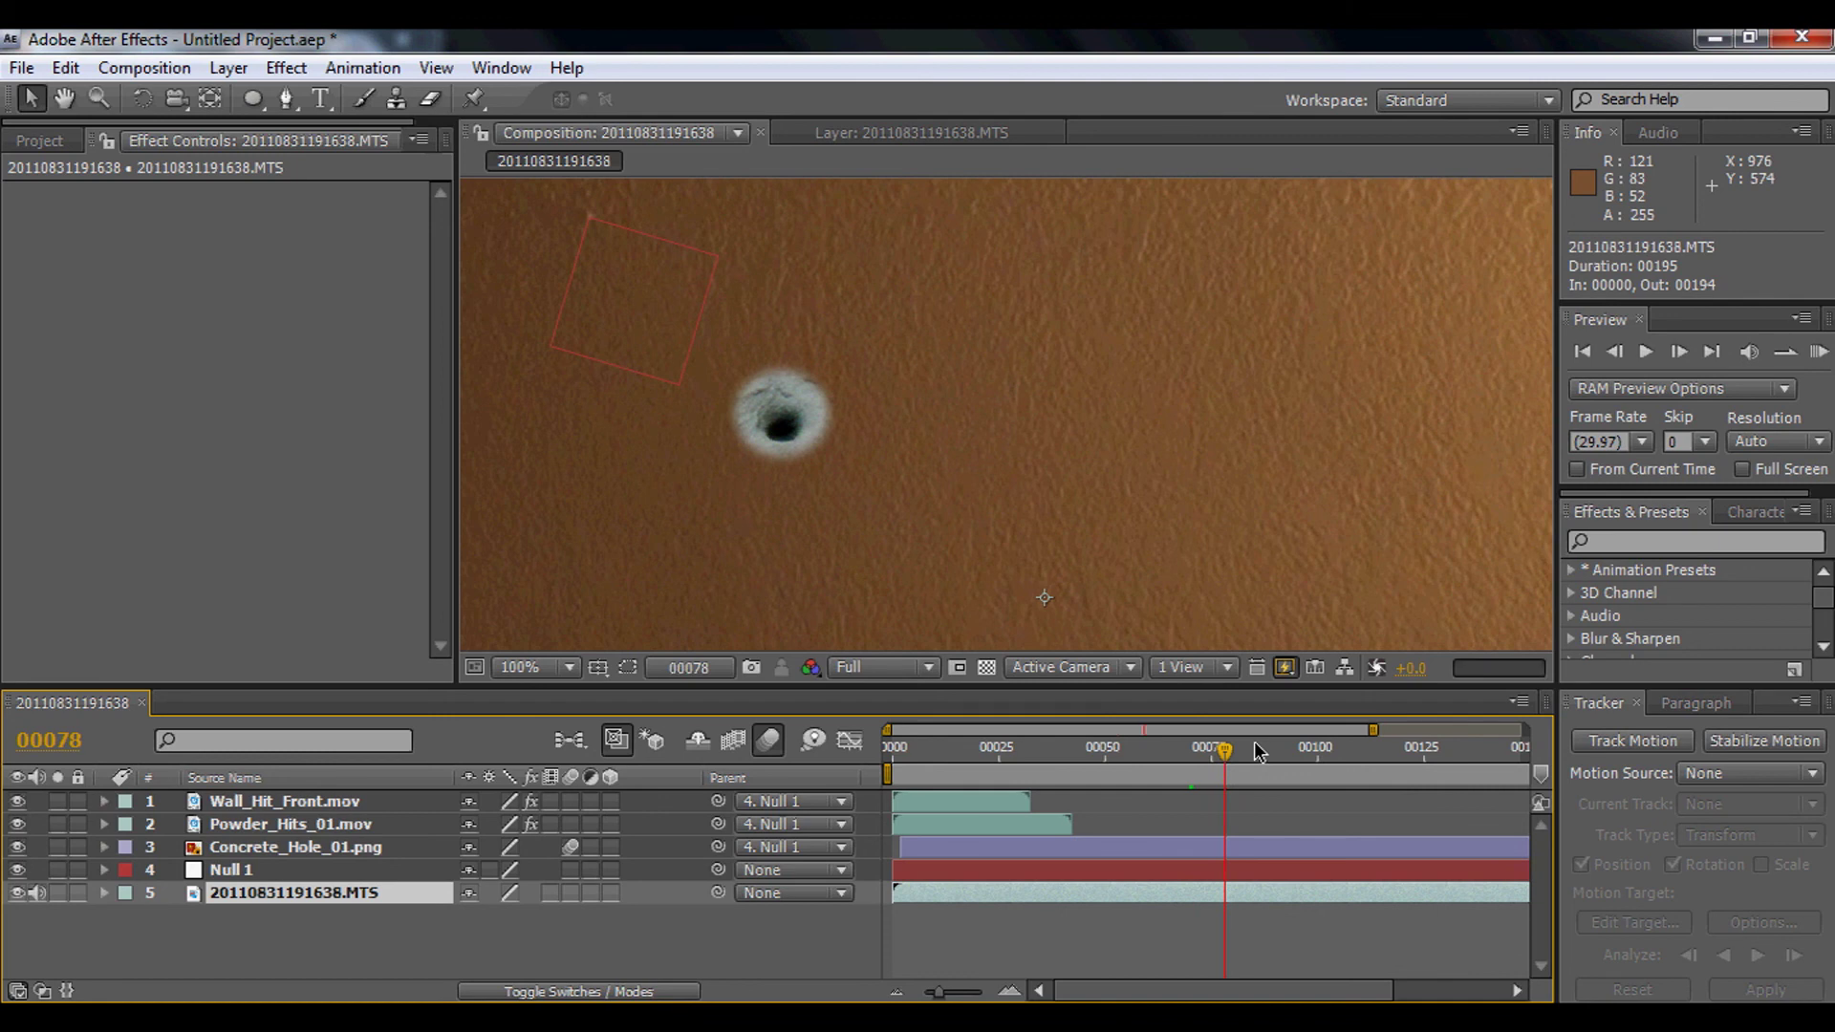
pyautogui.press(',')
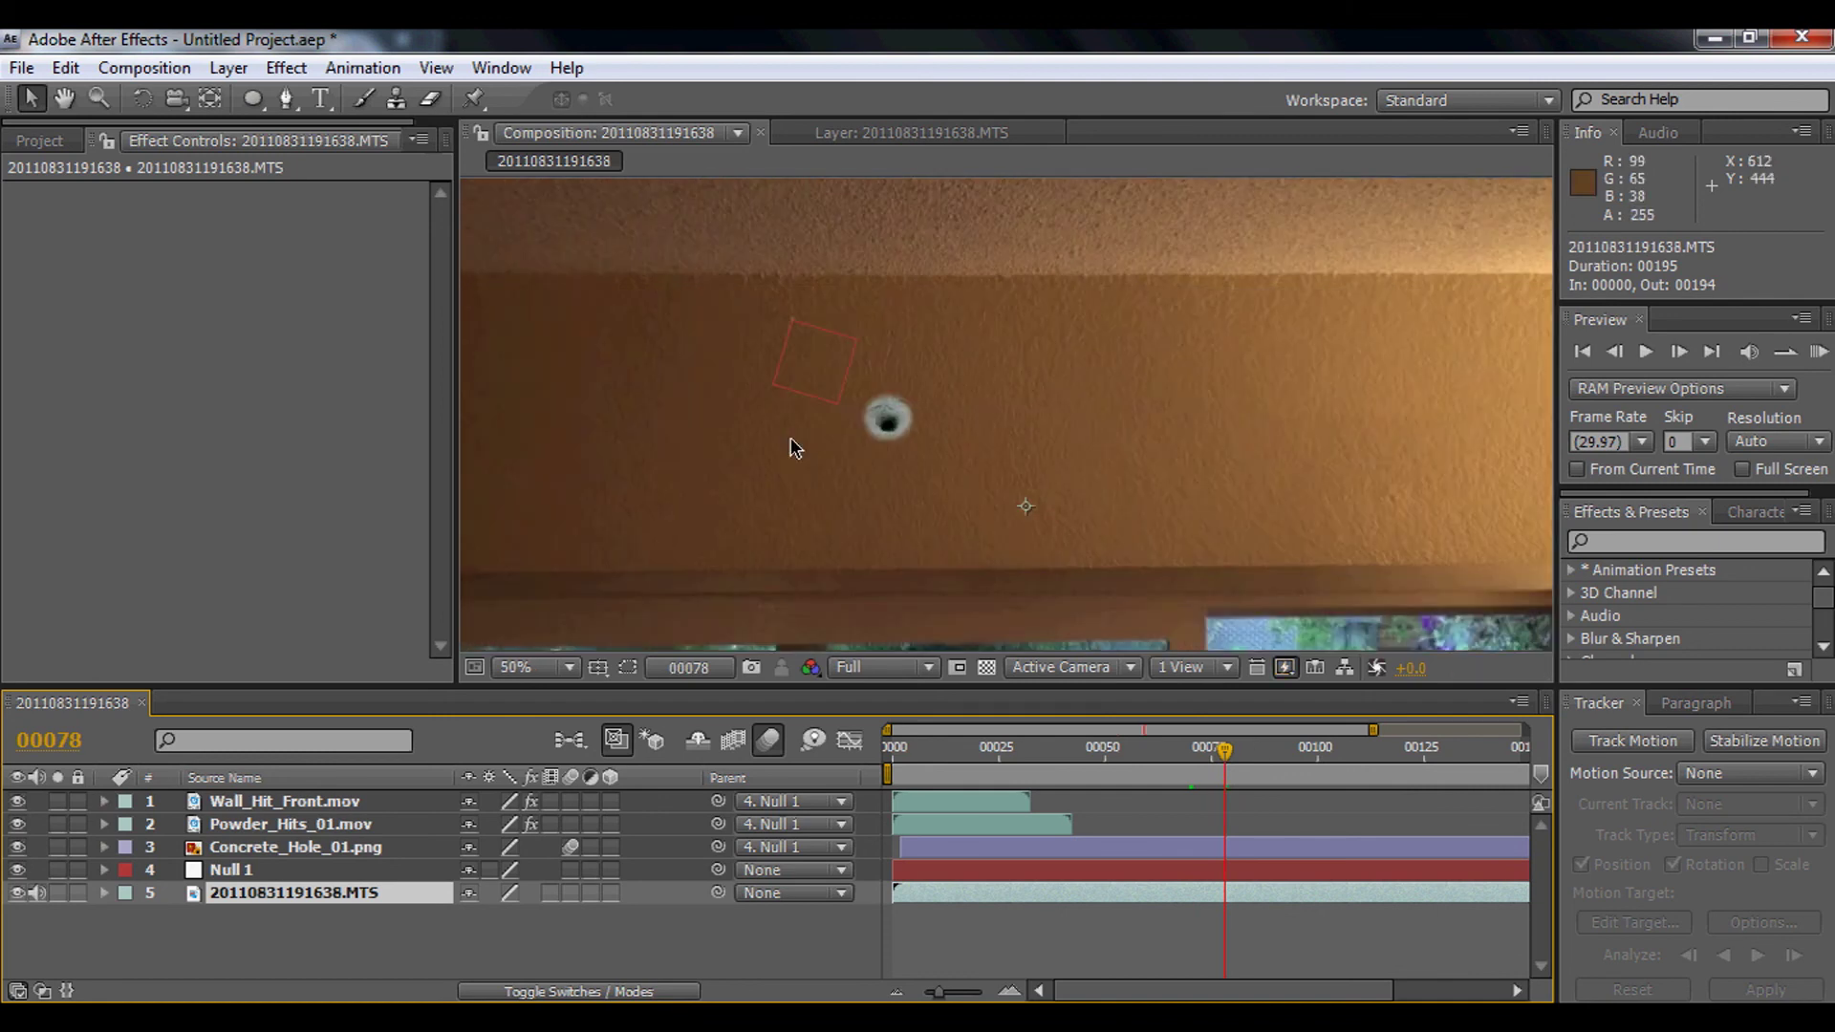
pyautogui.press(',')
pyautogui.moveTo(1240, 752); pyautogui.dragTo(1406, 760)
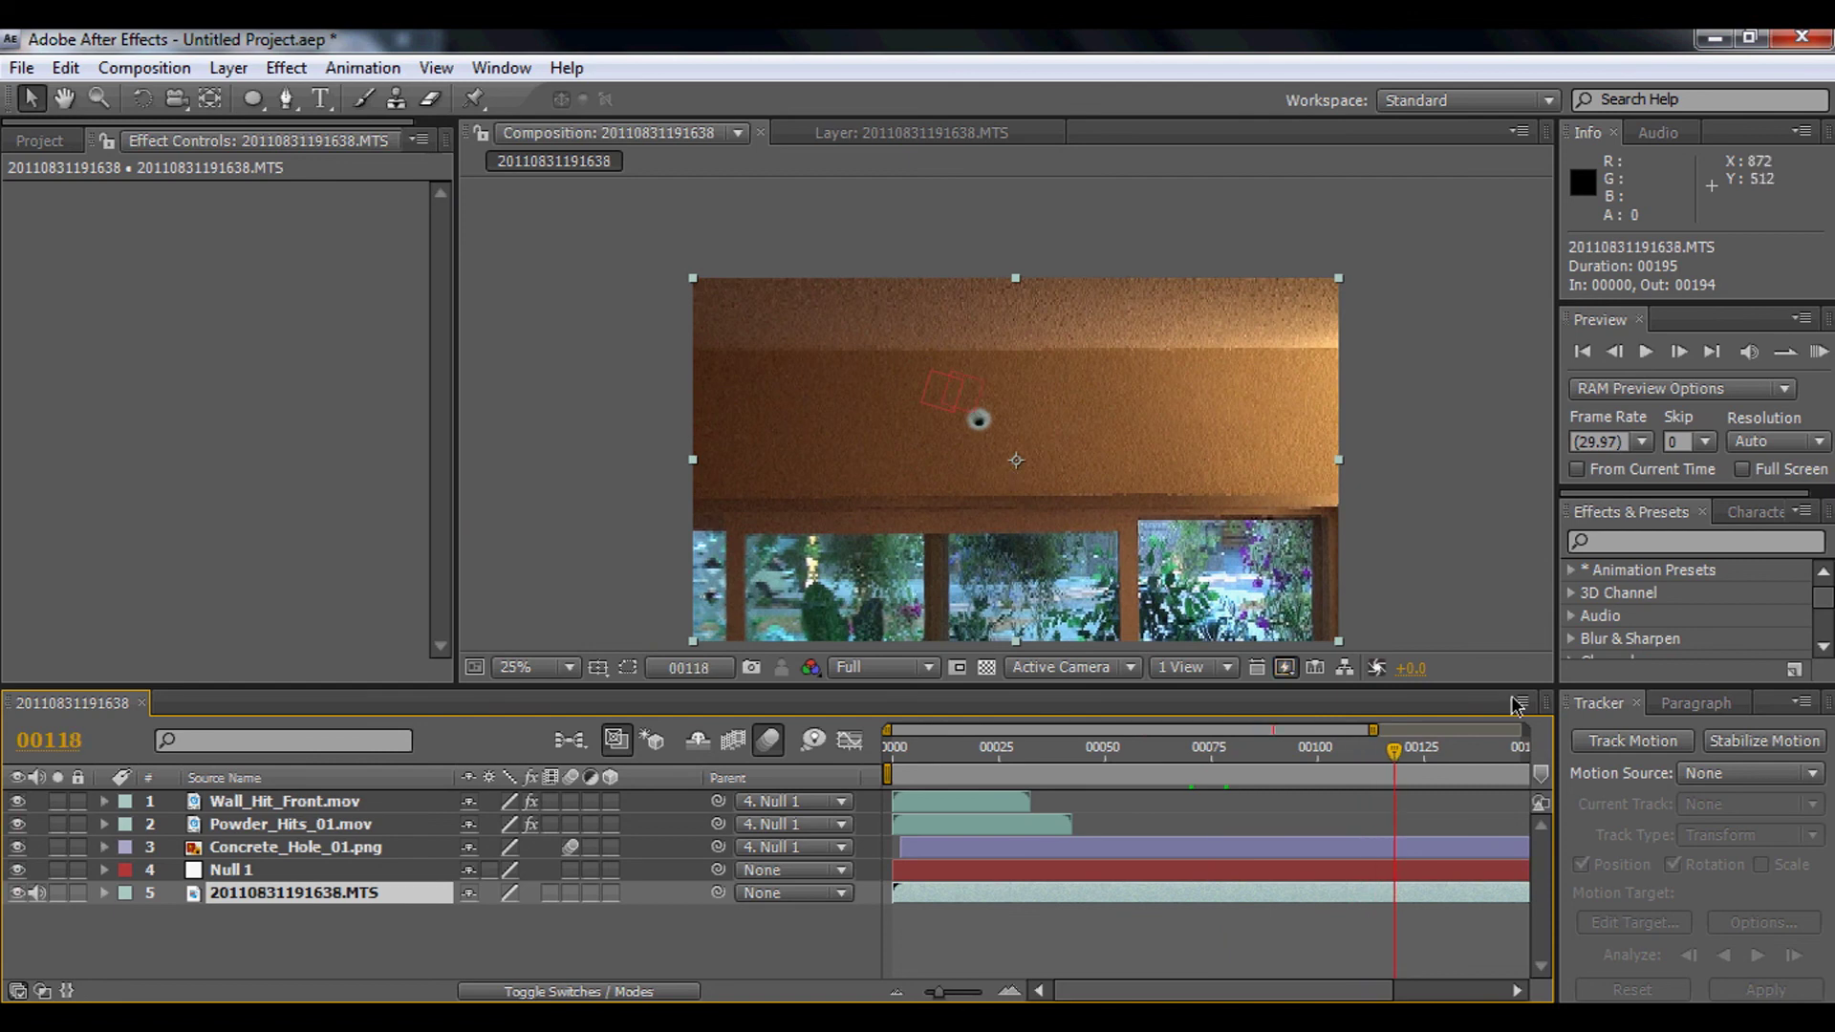